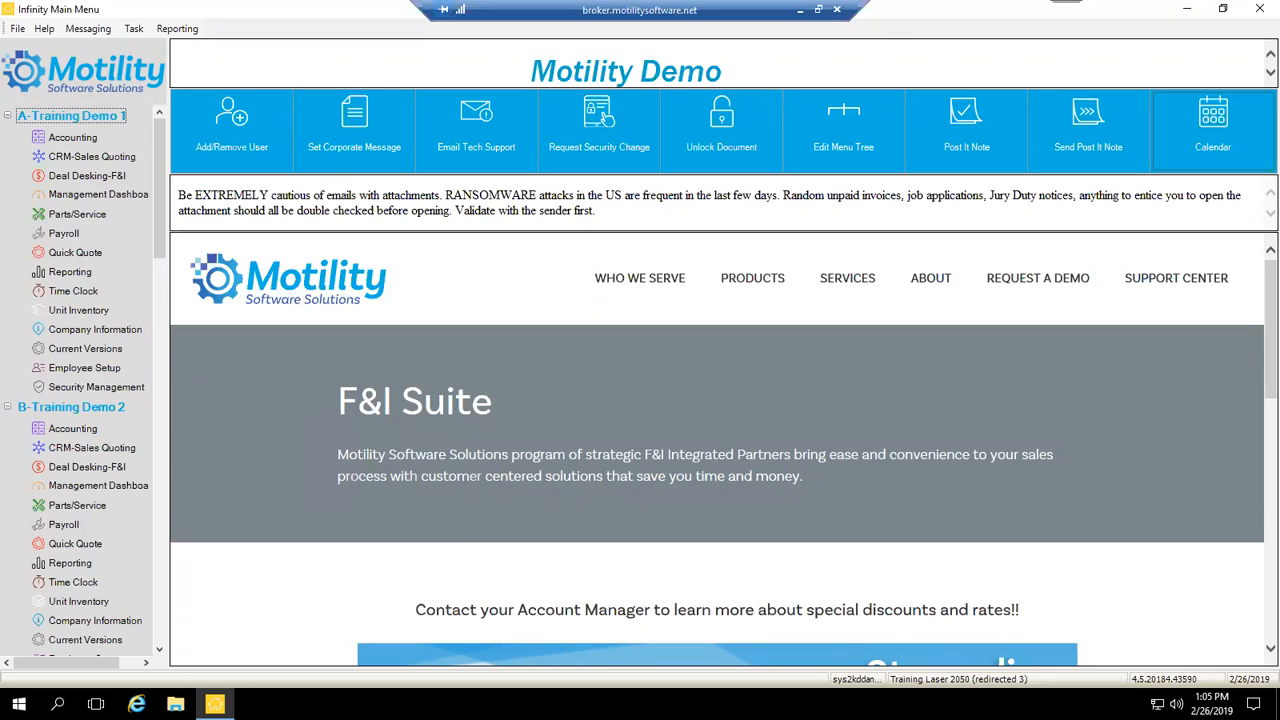
Step: Open Infinity Reports and tick the Customer Listing (crm manager) report for printing
{"action": "left_click", "coordinate": [446, 268]}
{"action": "left_click", "coordinate": [50, 278]}
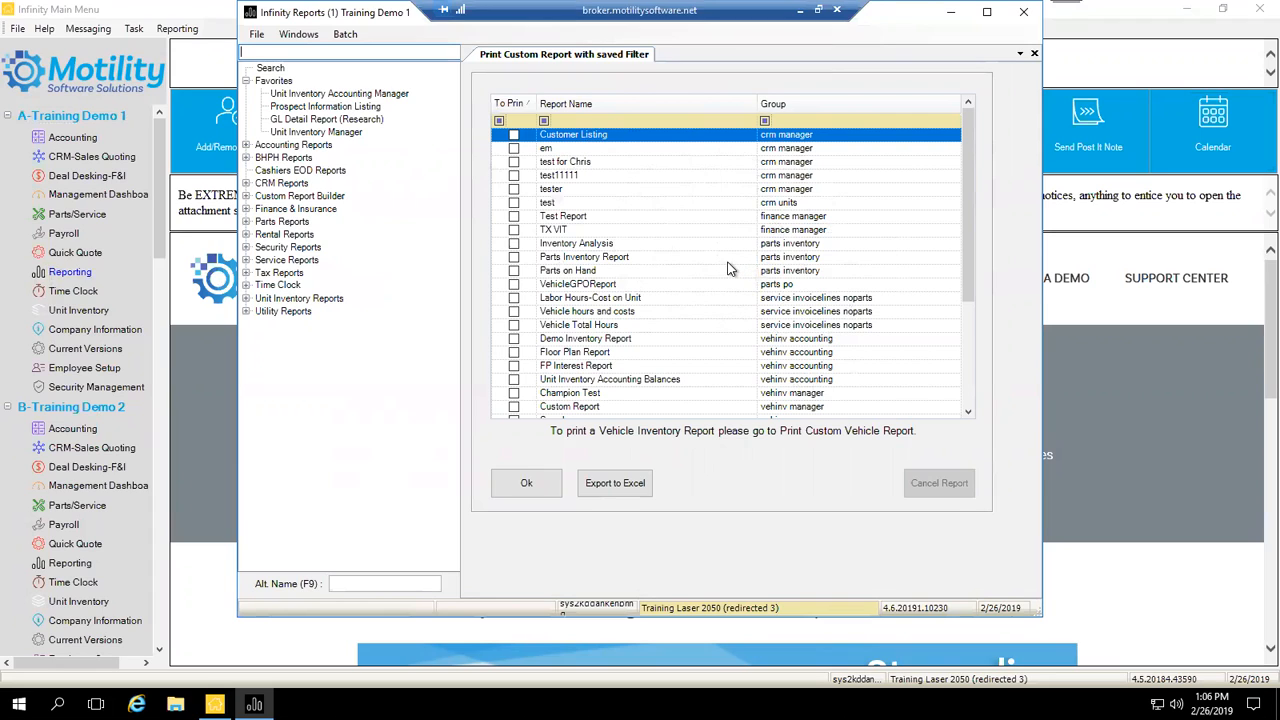
{"action": "left_click", "coordinate": [513, 135]}
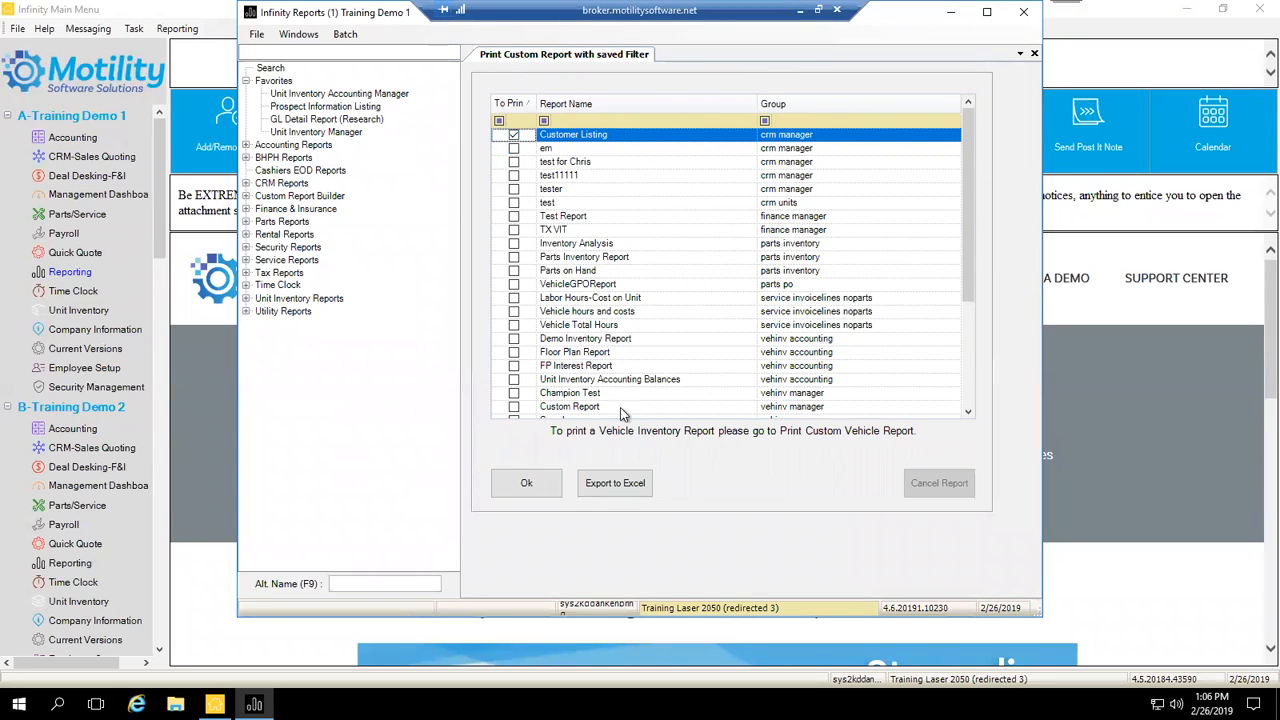
Step: Run the Customer Listing report, scroll its 127-page preview to page 2, then close it
{"action": "left_click", "coordinate": [541, 486]}
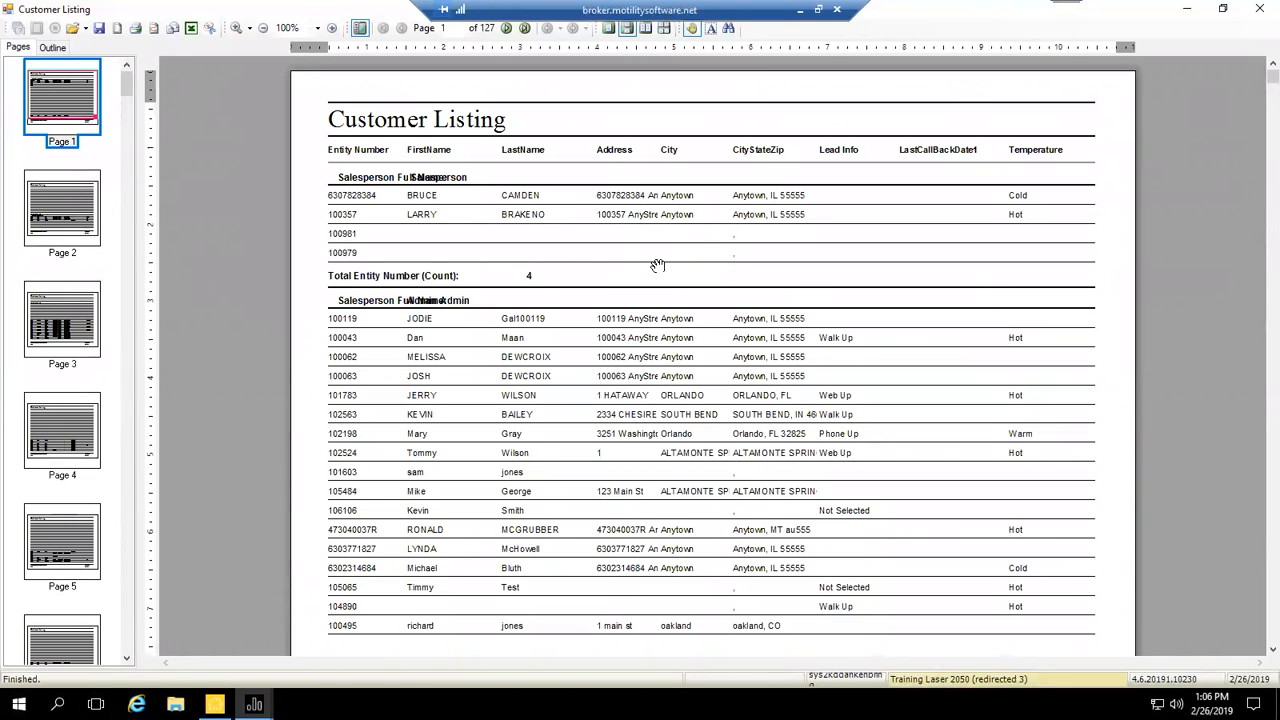
{"action": "scroll", "coordinate": [740, 250], "scroll_direction": "down", "scroll_amount": 3}
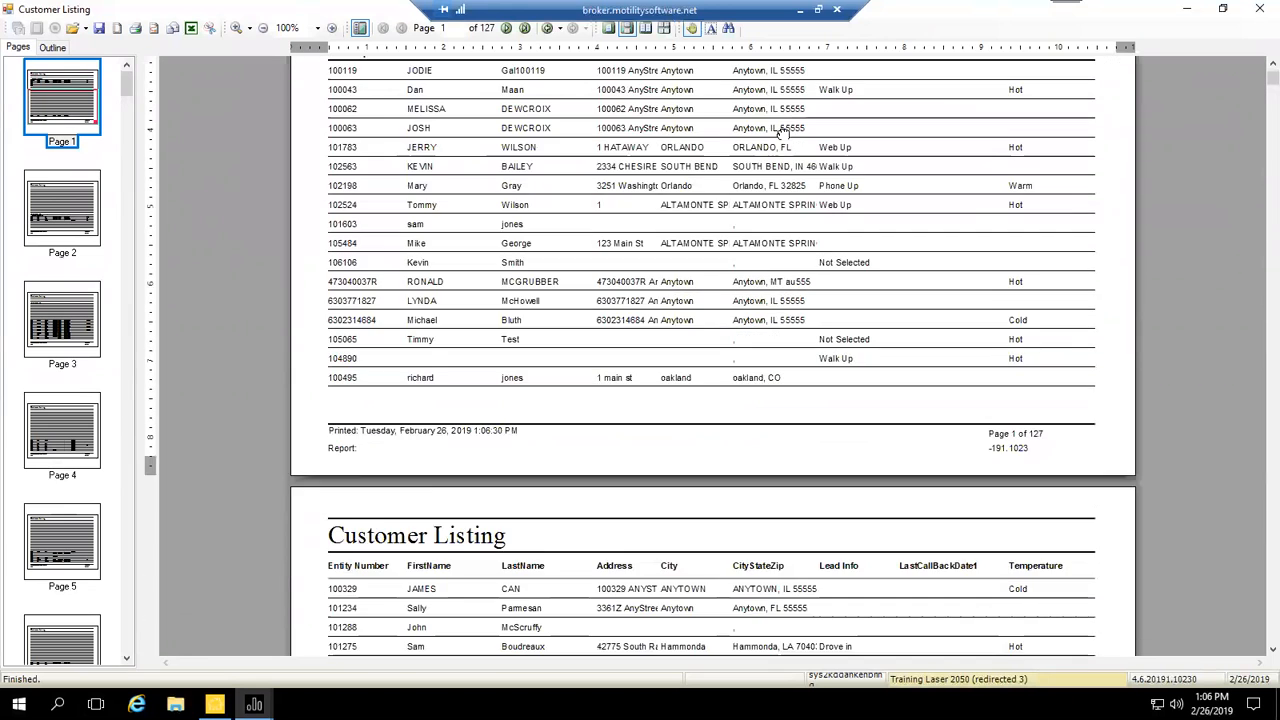
{"action": "scroll", "coordinate": [840, 330], "scroll_direction": "down", "scroll_amount": 3}
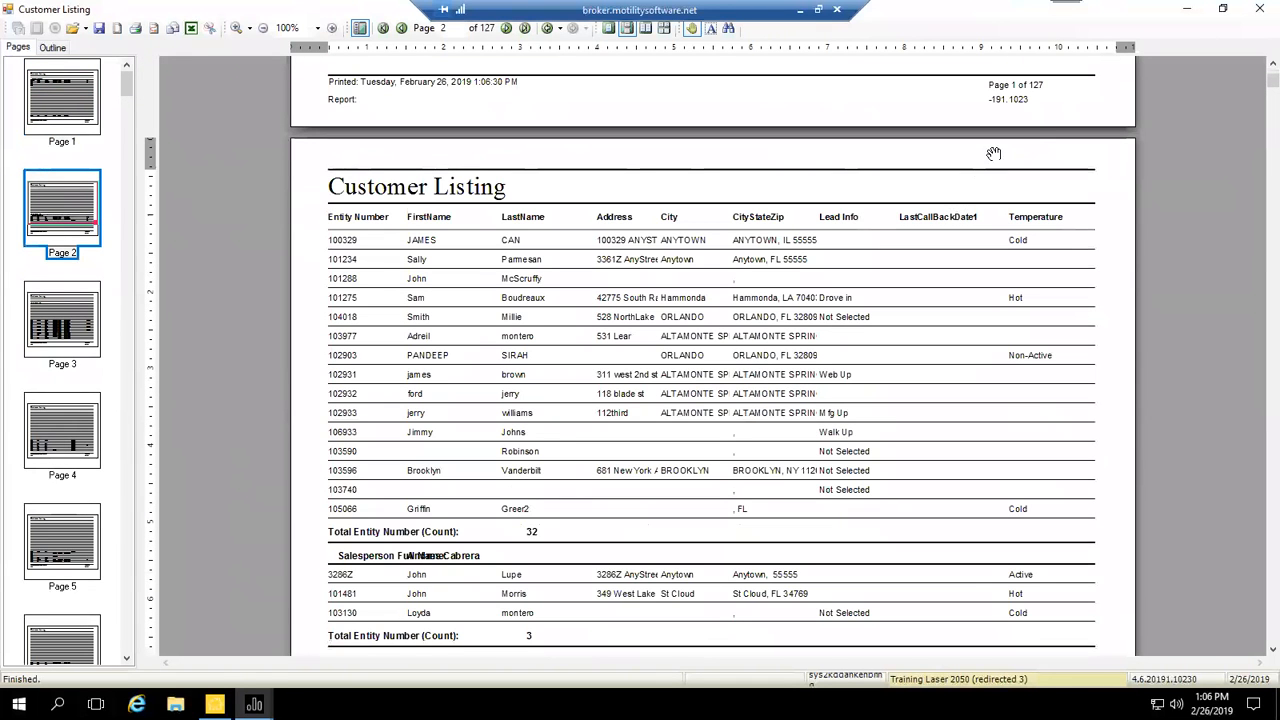
{"action": "left_click", "coordinate": [1259, 9]}
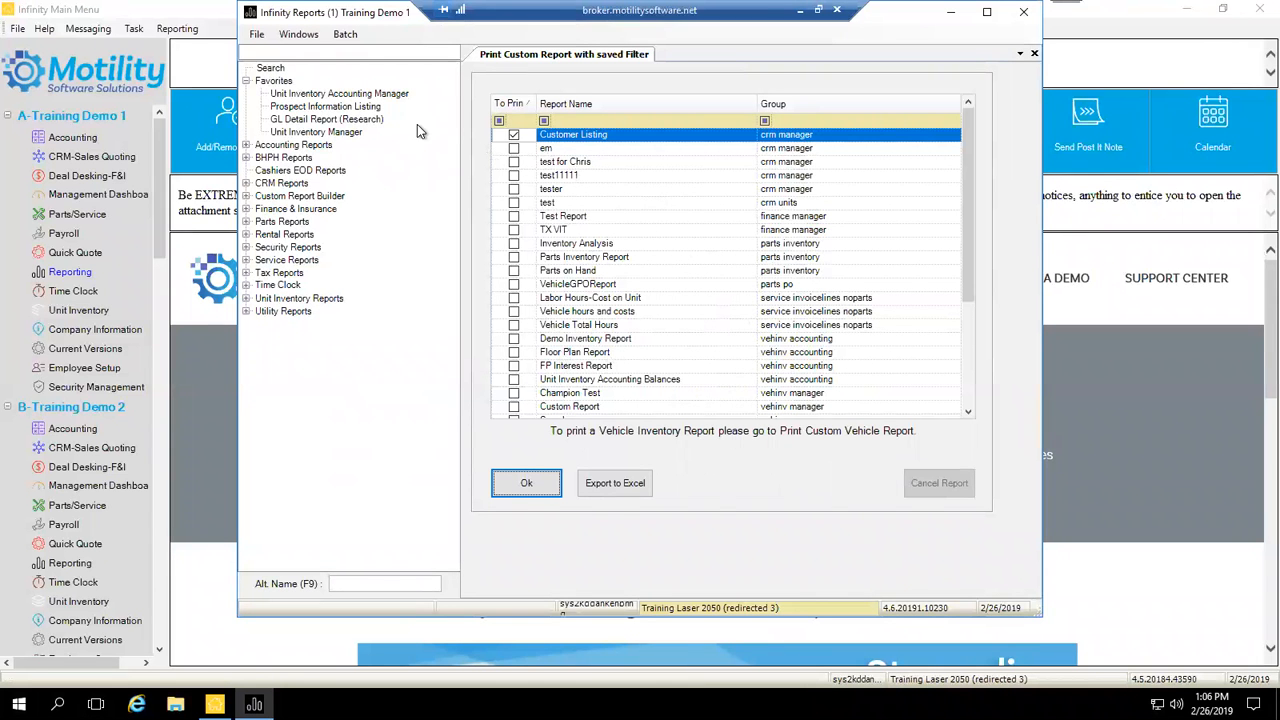
Step: Untick Customer Listing for printing and expand the Custom Report Builder group to show its three reports
{"action": "left_click", "coordinate": [514, 134]}
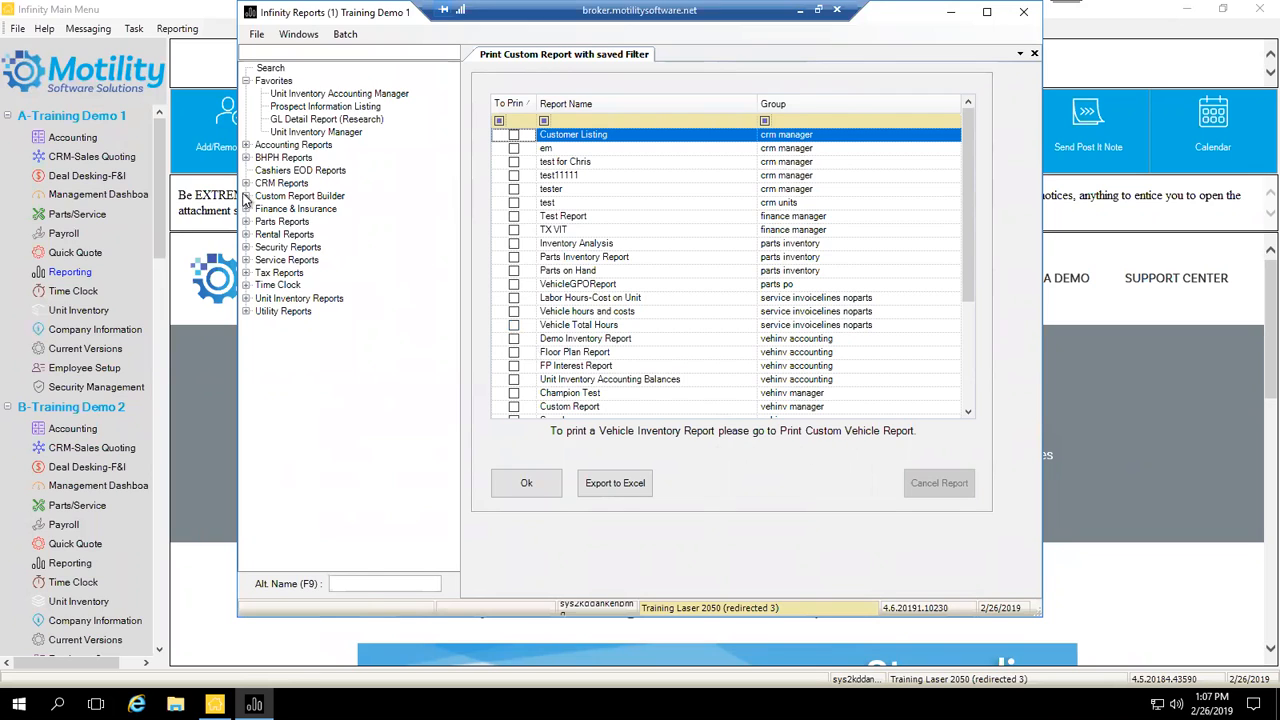
{"action": "left_click", "coordinate": [247, 198]}
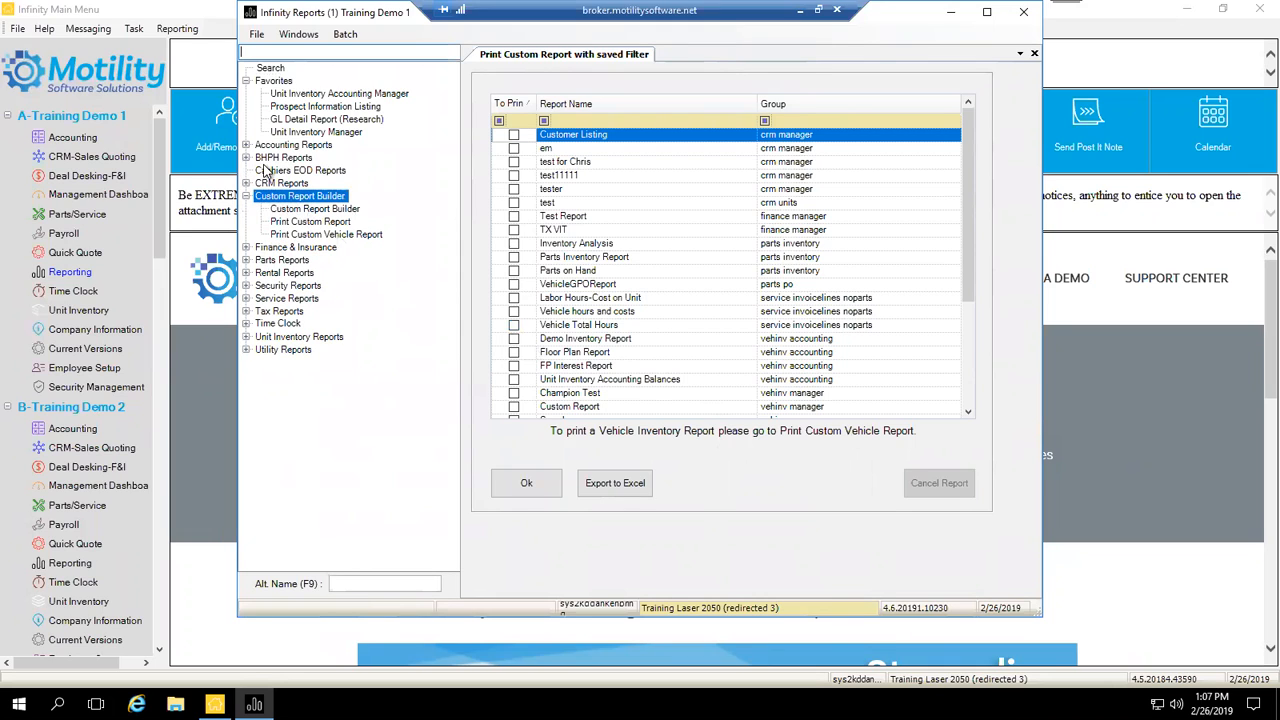
Step: Open Print Custom Vehicle Report in its own tab and expand Unit Inventory Reports into its four subgroups
{"action": "double_click", "coordinate": [334, 236]}
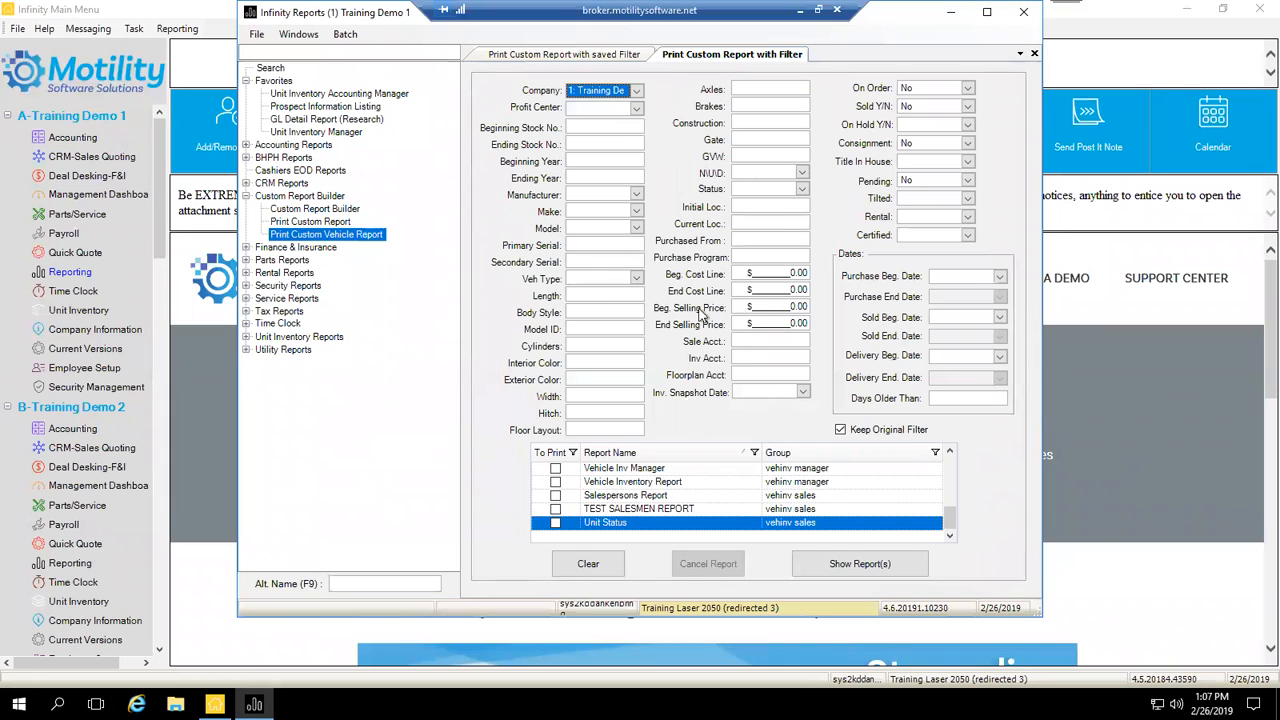
{"action": "left_click", "coordinate": [250, 340]}
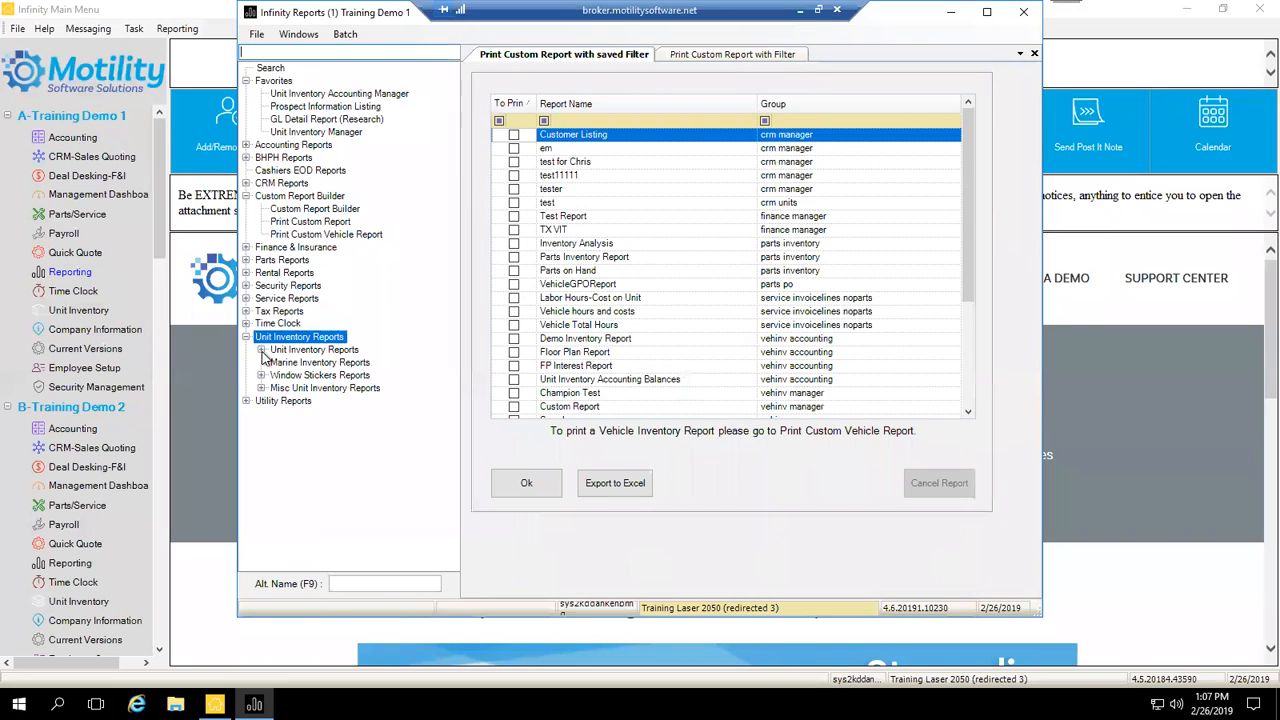
Step: Open Unit Inventory Manager's Unit Inventory Filter tab, then return to Print Custom Vehicle Report
{"action": "left_click", "coordinate": [261, 350]}
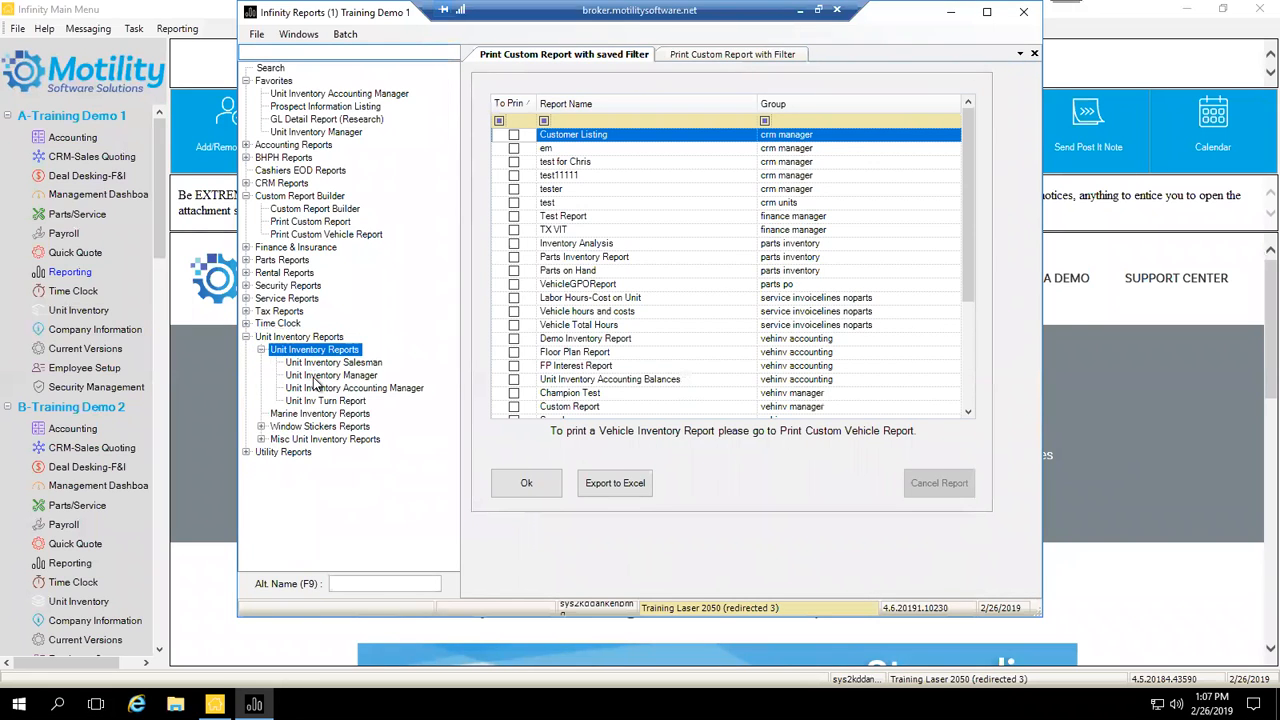
{"action": "left_click", "coordinate": [316, 377]}
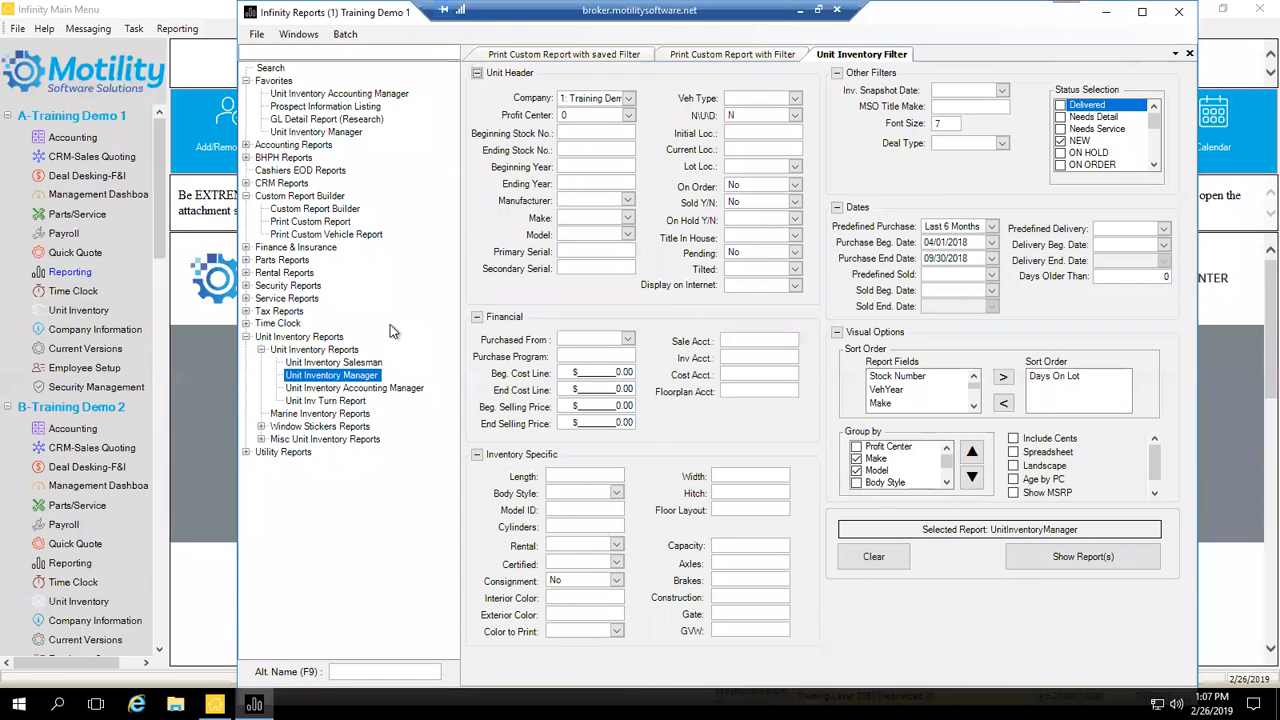
{"action": "left_click", "coordinate": [322, 236]}
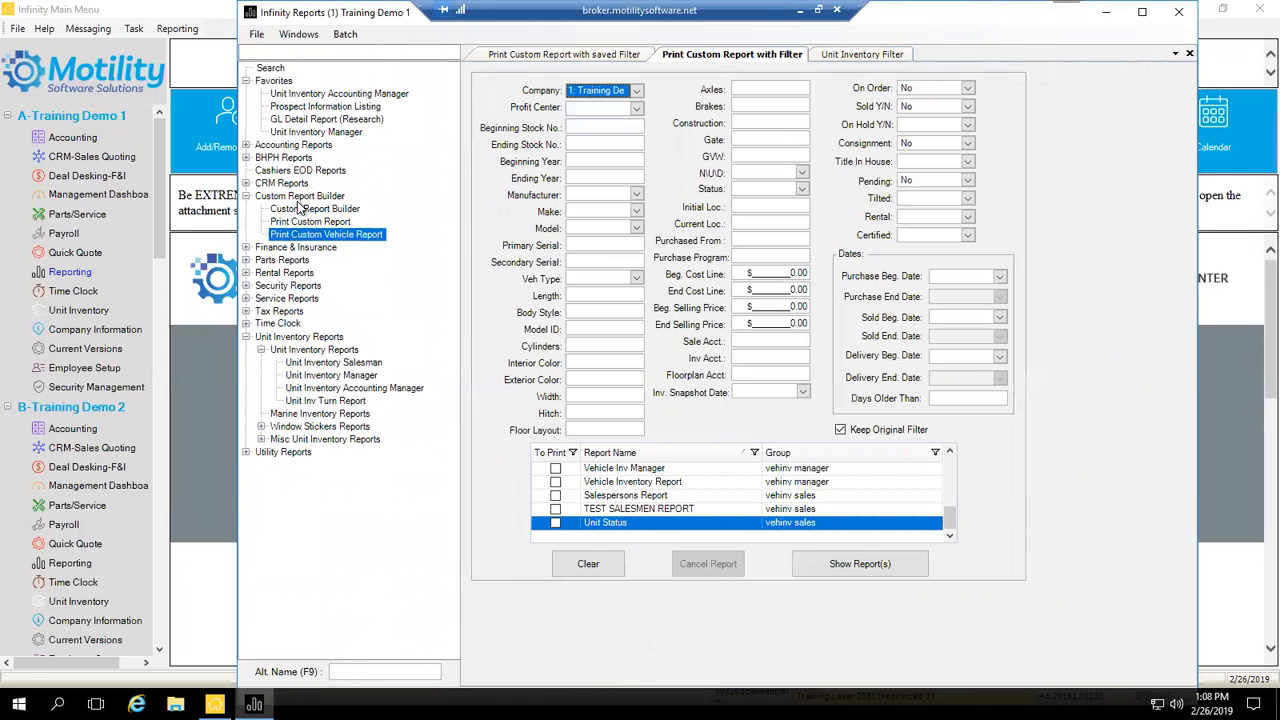
Step: Select the Custom Report Builder group and open its Custom Report Builder child item
{"action": "left_click", "coordinate": [299, 197]}
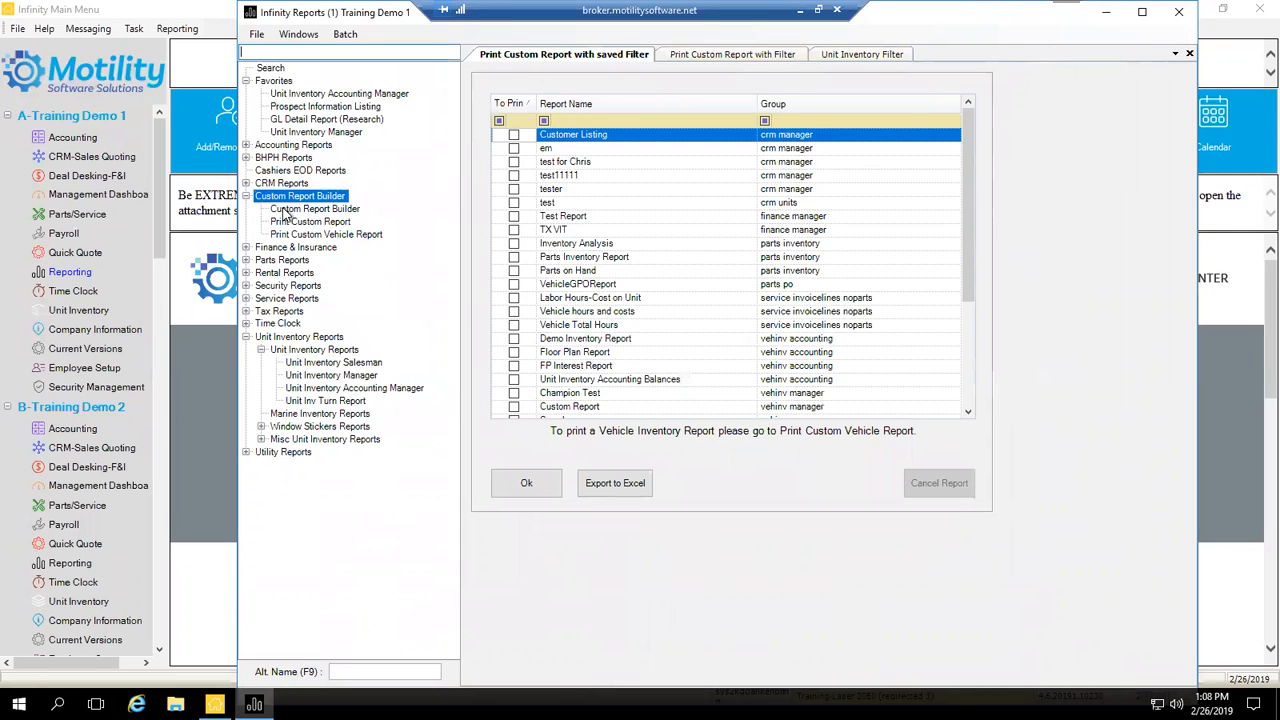
{"action": "double_click", "coordinate": [285, 213]}
Step: Move the Custom Report Builder window to the right and start a new custom report
{"action": "left_click_drag", "start_coordinate": [560, 95], "coordinate": [672, 82]}
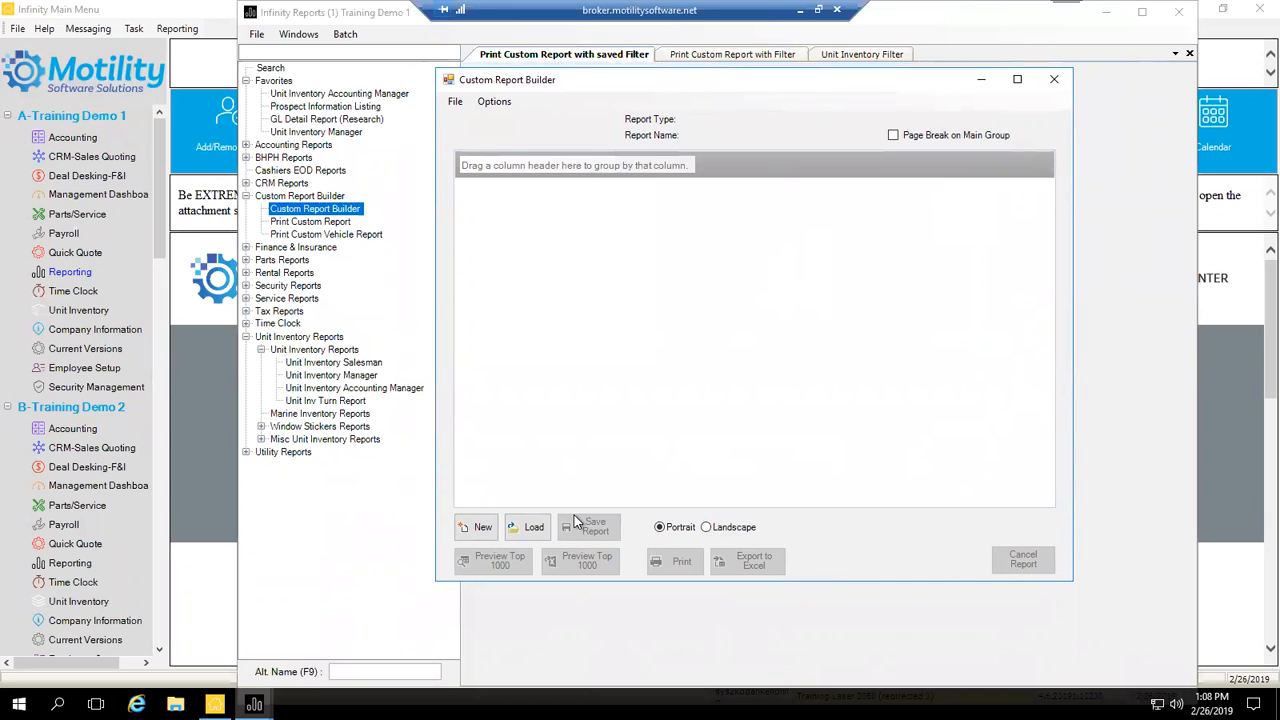
{"action": "left_click", "coordinate": [464, 533]}
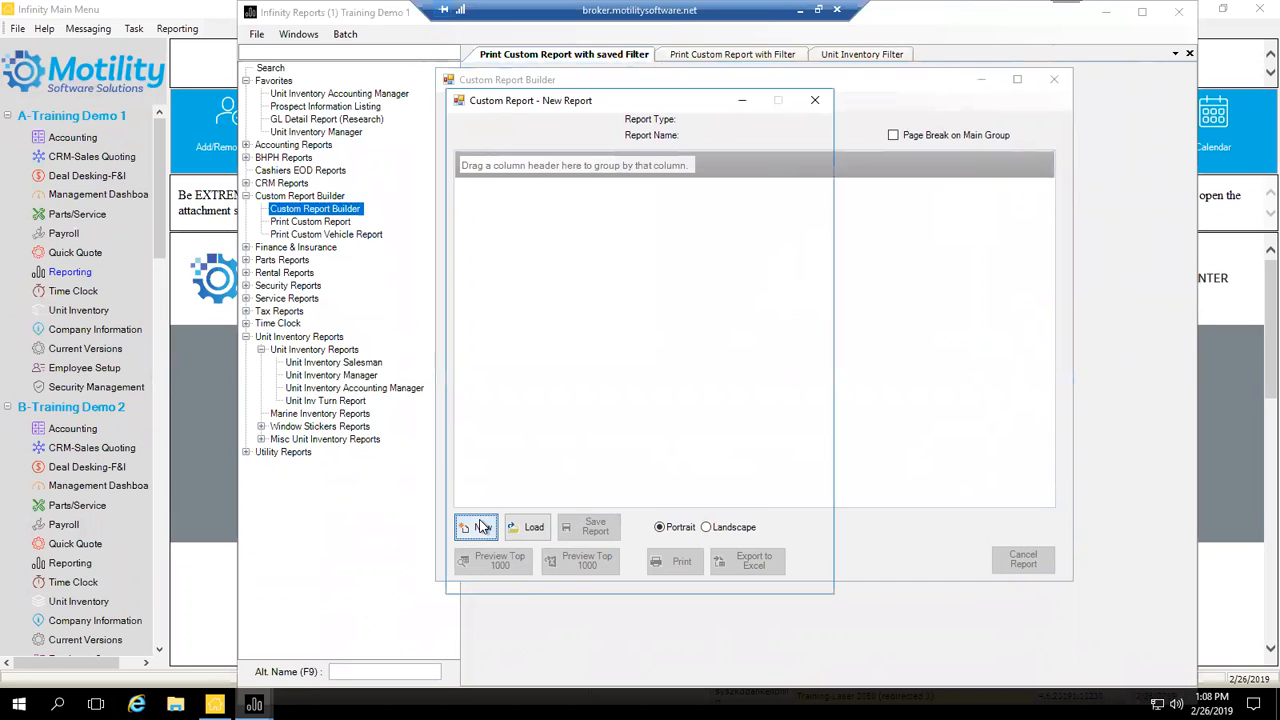
Step: In the Custom Report - New Report dialog, choose crm manager as the report type
{"action": "left_click", "coordinate": [478, 527]}
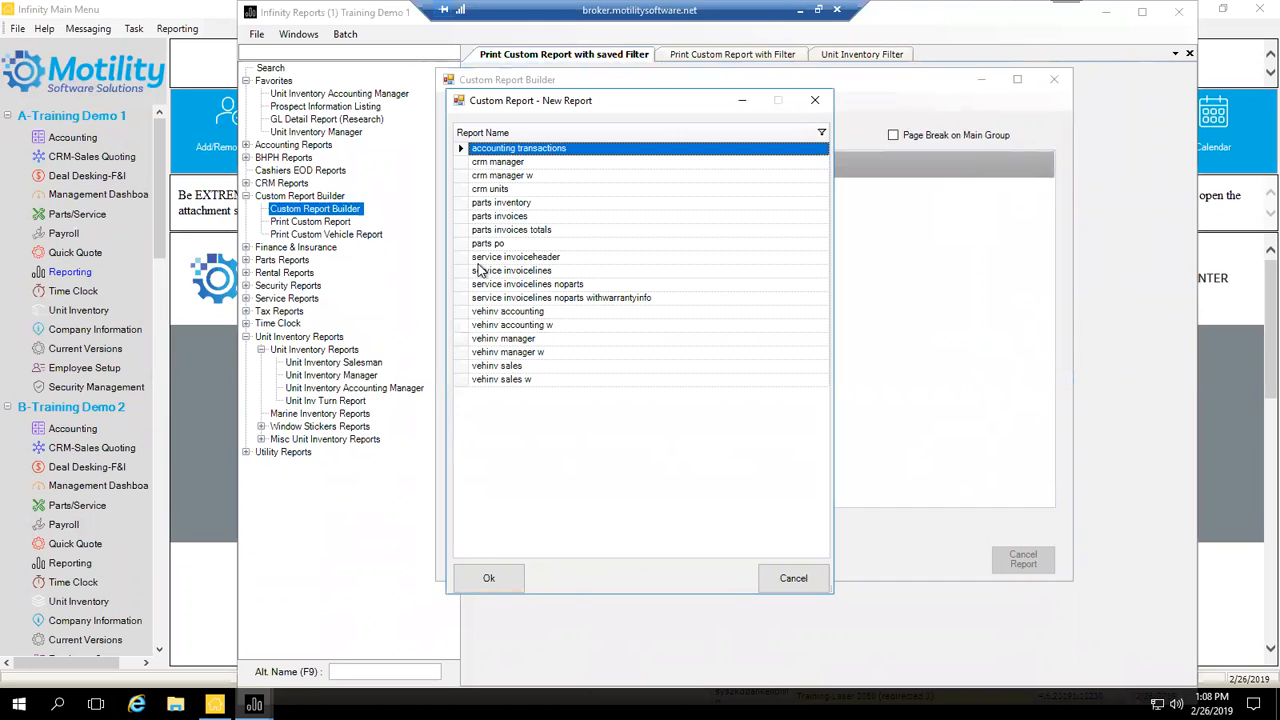
{"action": "left_click_drag", "start_coordinate": [582, 99], "coordinate": [679, 87]}
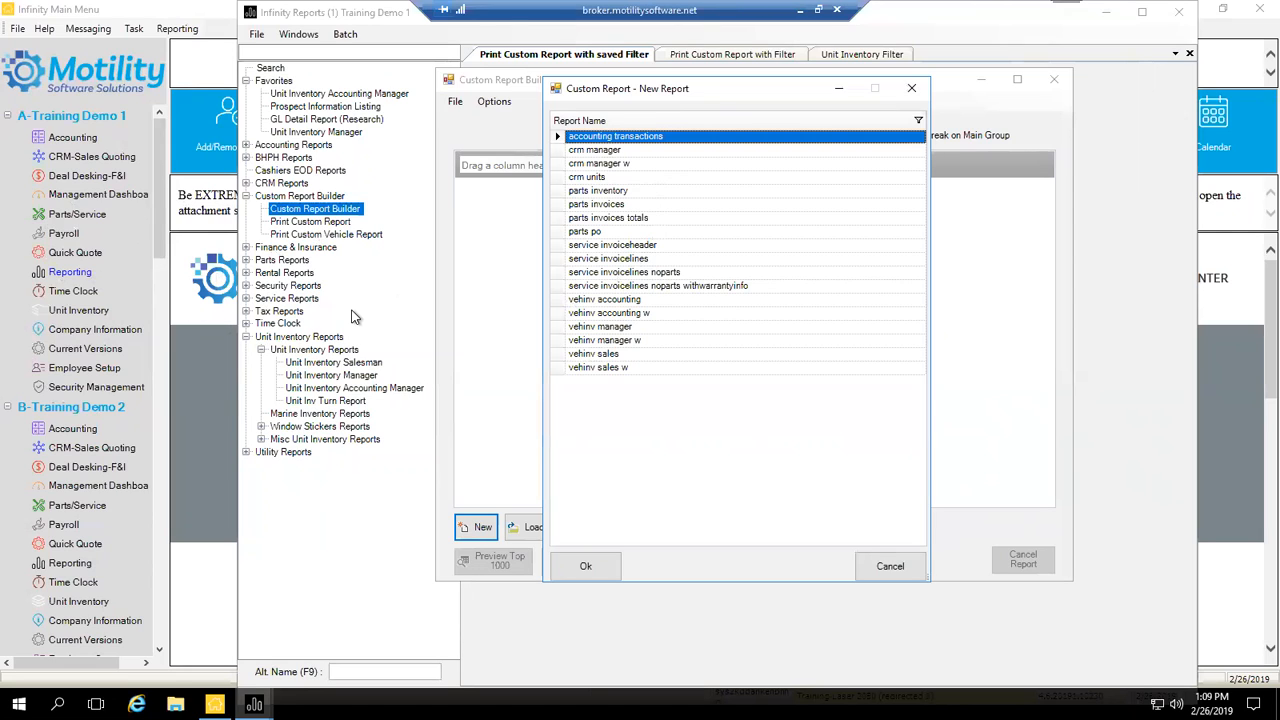
{"action": "left_click", "coordinate": [598, 152]}
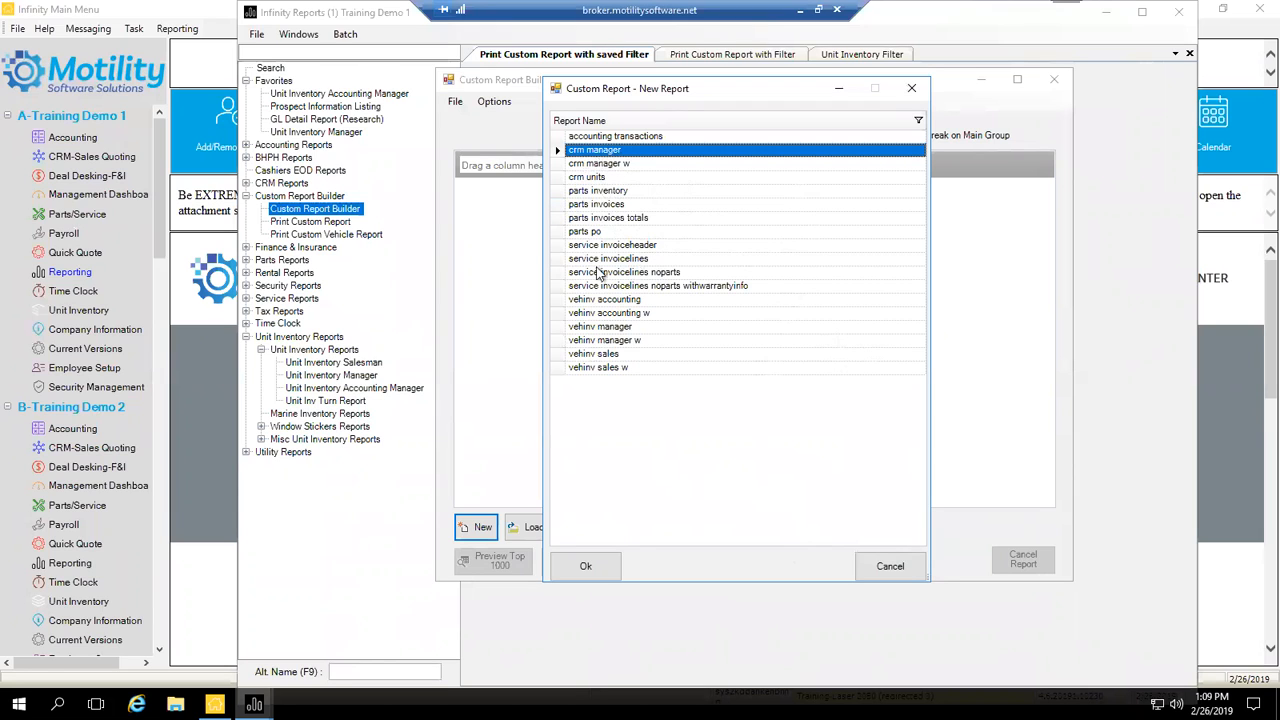
Step: Confirm crm manager for the new report and browse the Field Chooser's available fields
{"action": "left_click", "coordinate": [588, 565]}
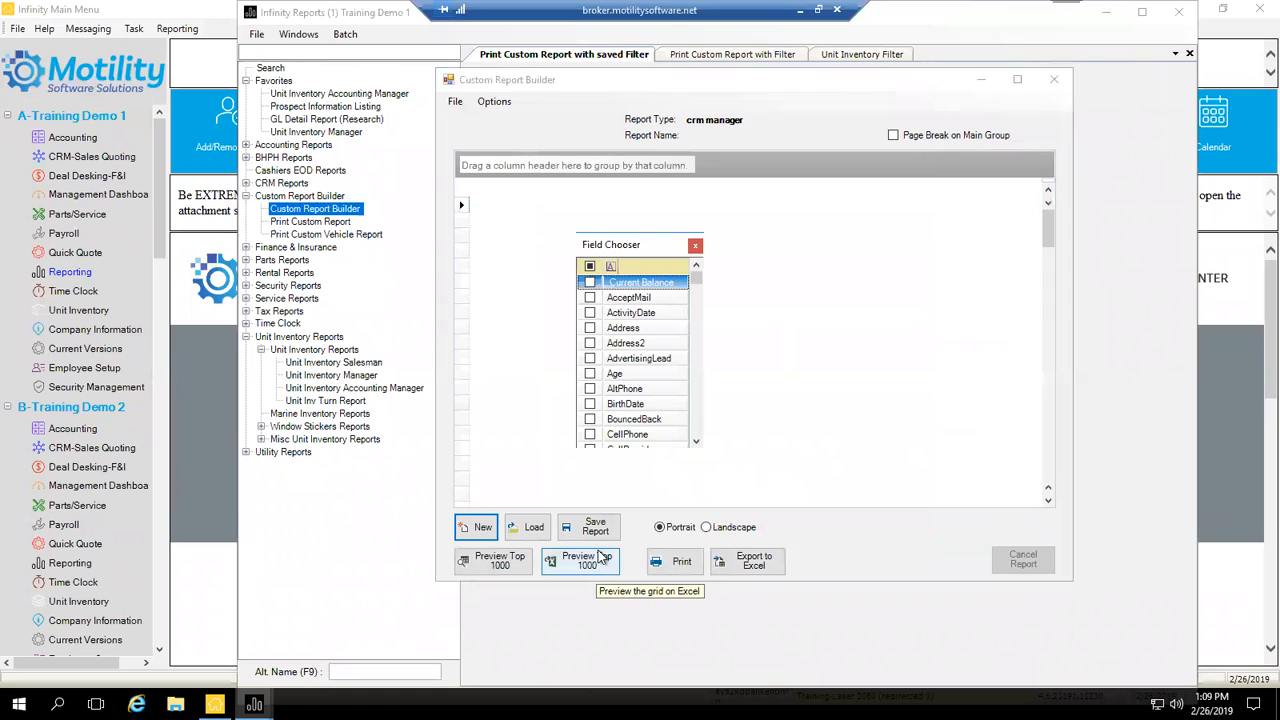
{"action": "left_click_drag", "start_coordinate": [609, 245], "coordinate": [625, 219]}
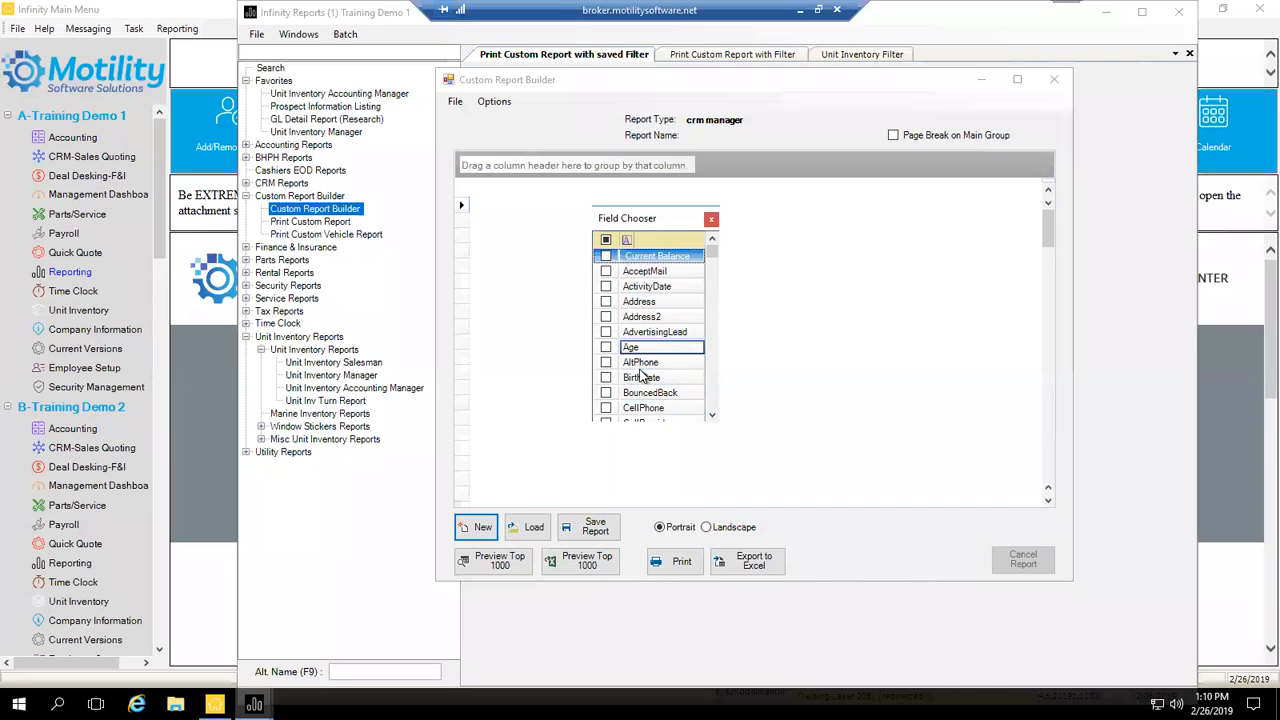
{"action": "scroll", "coordinate": [633, 355], "scroll_direction": "down", "scroll_amount": 5}
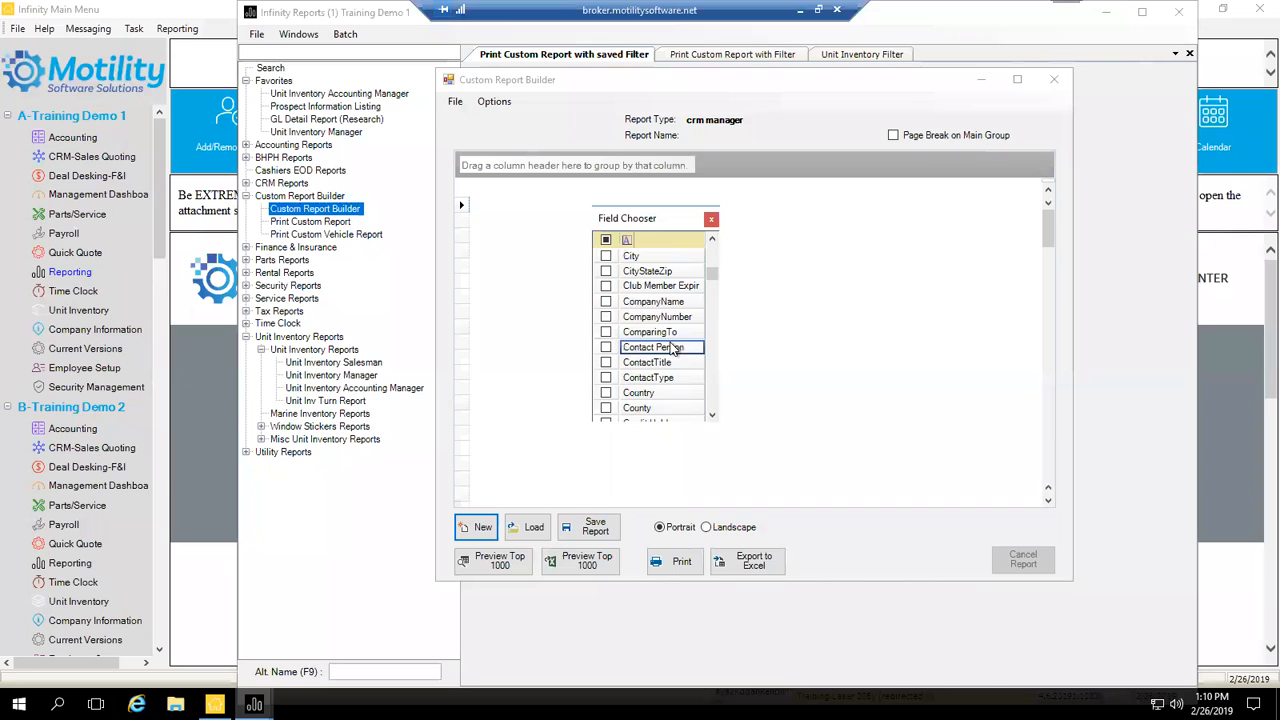
{"action": "scroll", "coordinate": [686, 372], "scroll_direction": "down", "scroll_amount": 3}
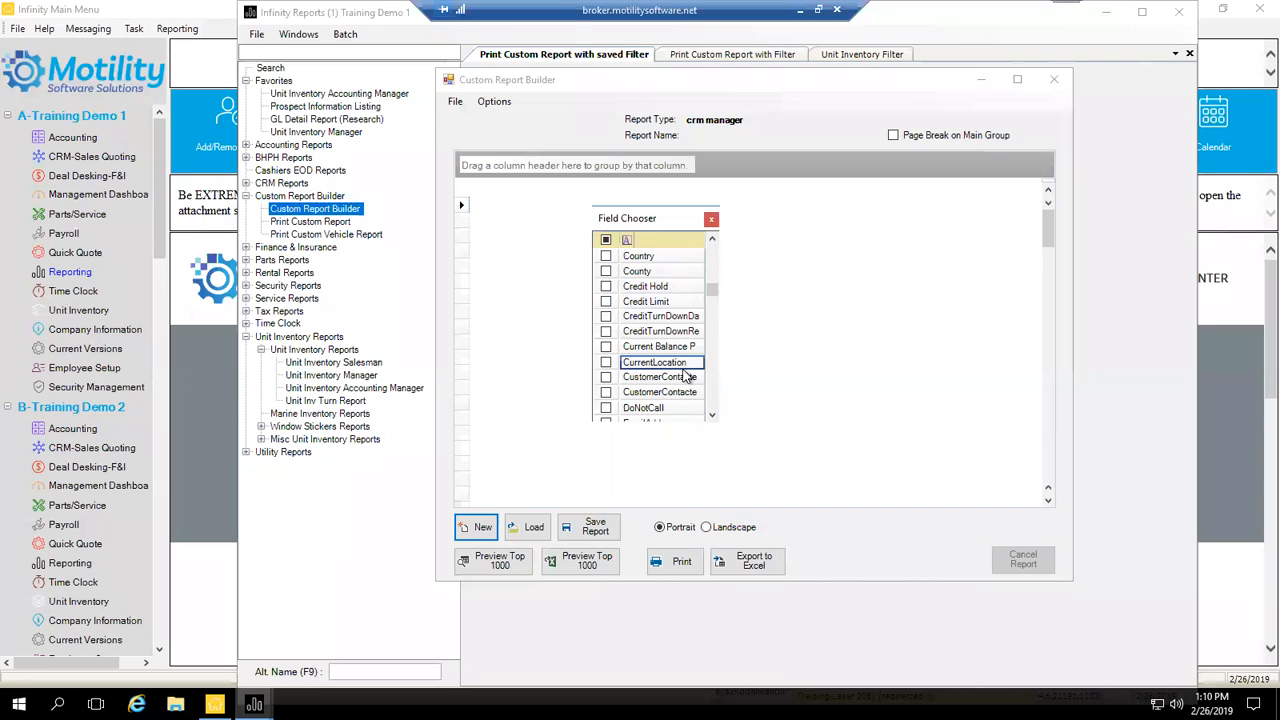
{"action": "left_click", "coordinate": [659, 240]}
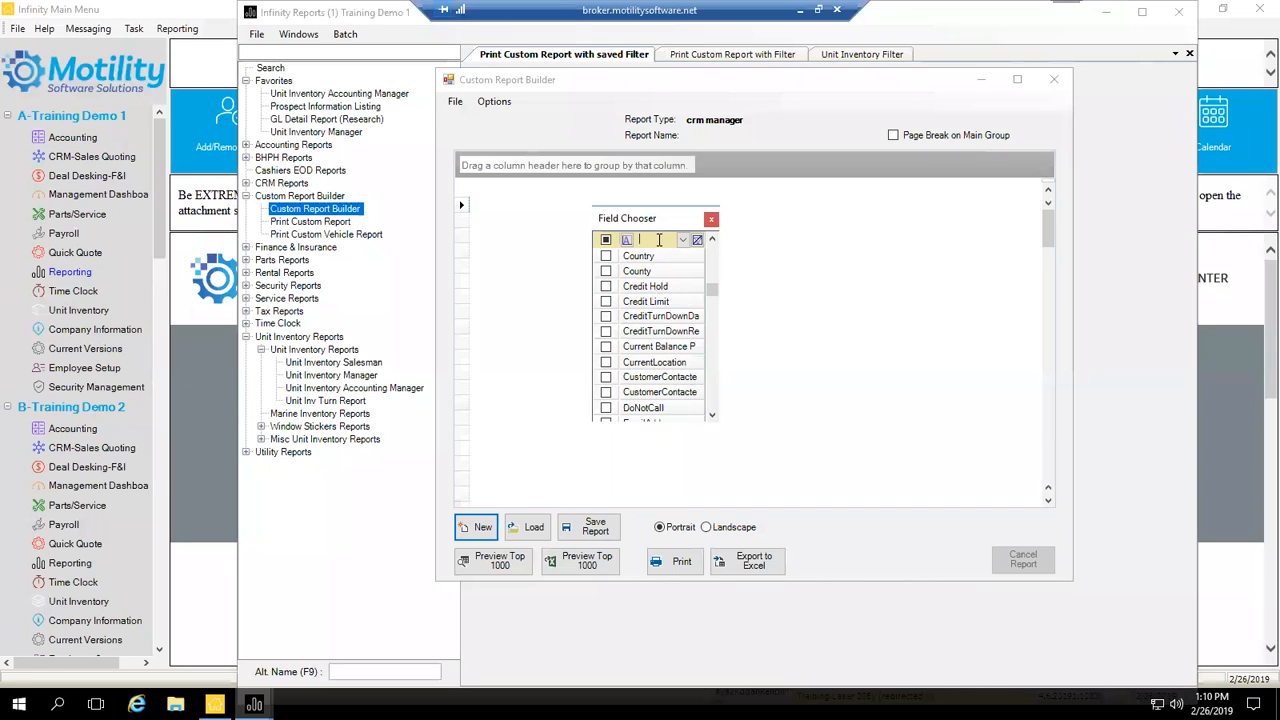
Step: Search the Field Chooser and add the FirstName and LastName fields to the report
{"action": "type", "text": "na"}
{"action": "key", "text": "BackSpace"}
{"action": "key", "text": "BackSpace"}
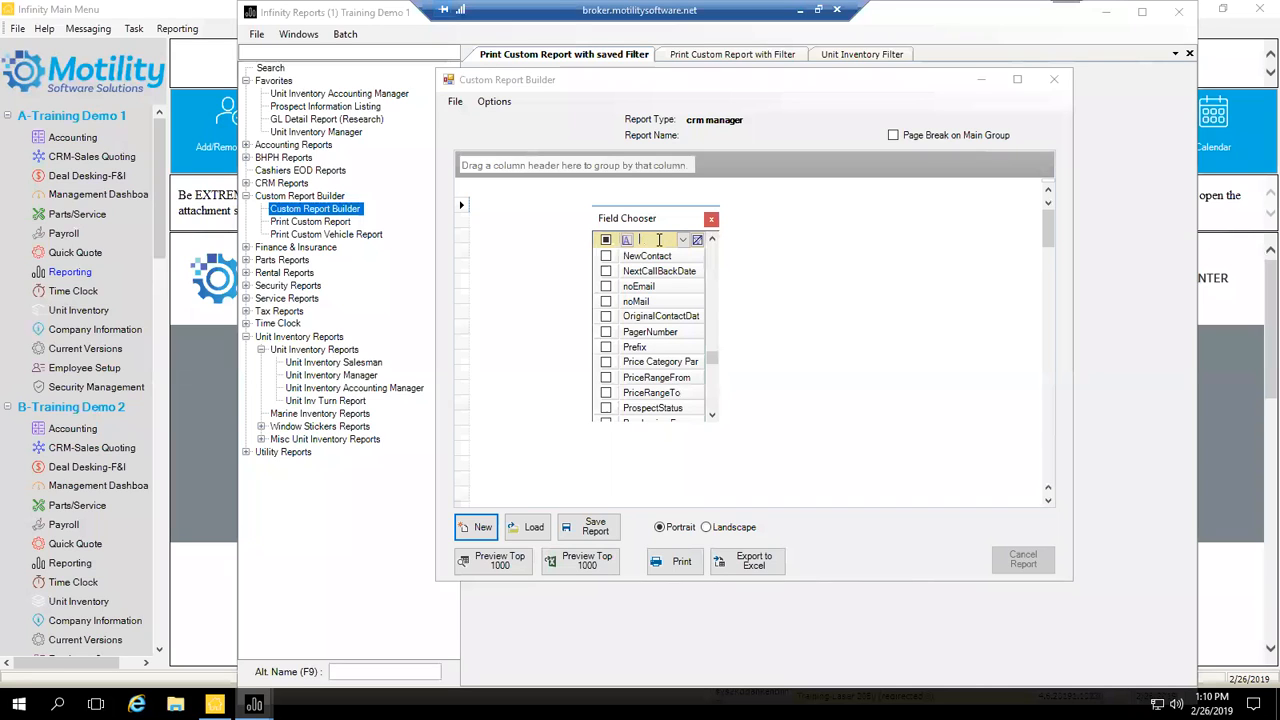
{"action": "type", "text": "cu"}
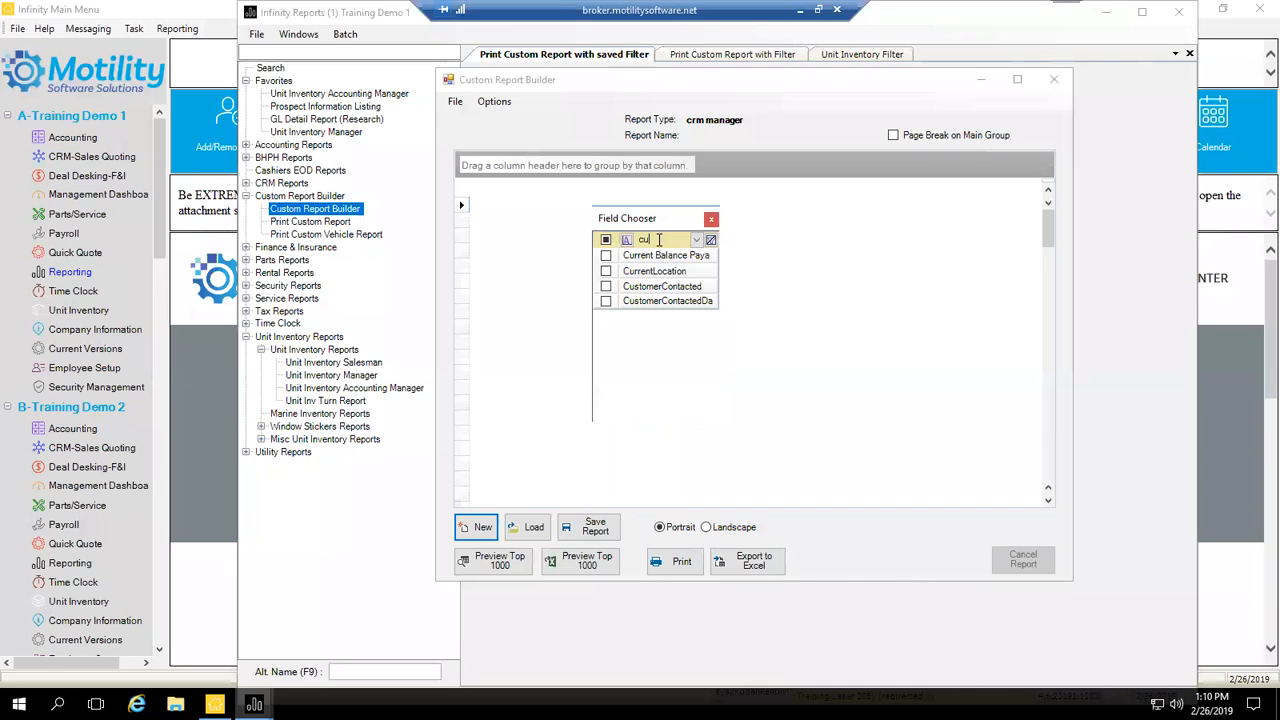
{"action": "key", "text": "BackSpace"}
{"action": "key", "text": "BackSpace"}
{"action": "type", "text": "f"}
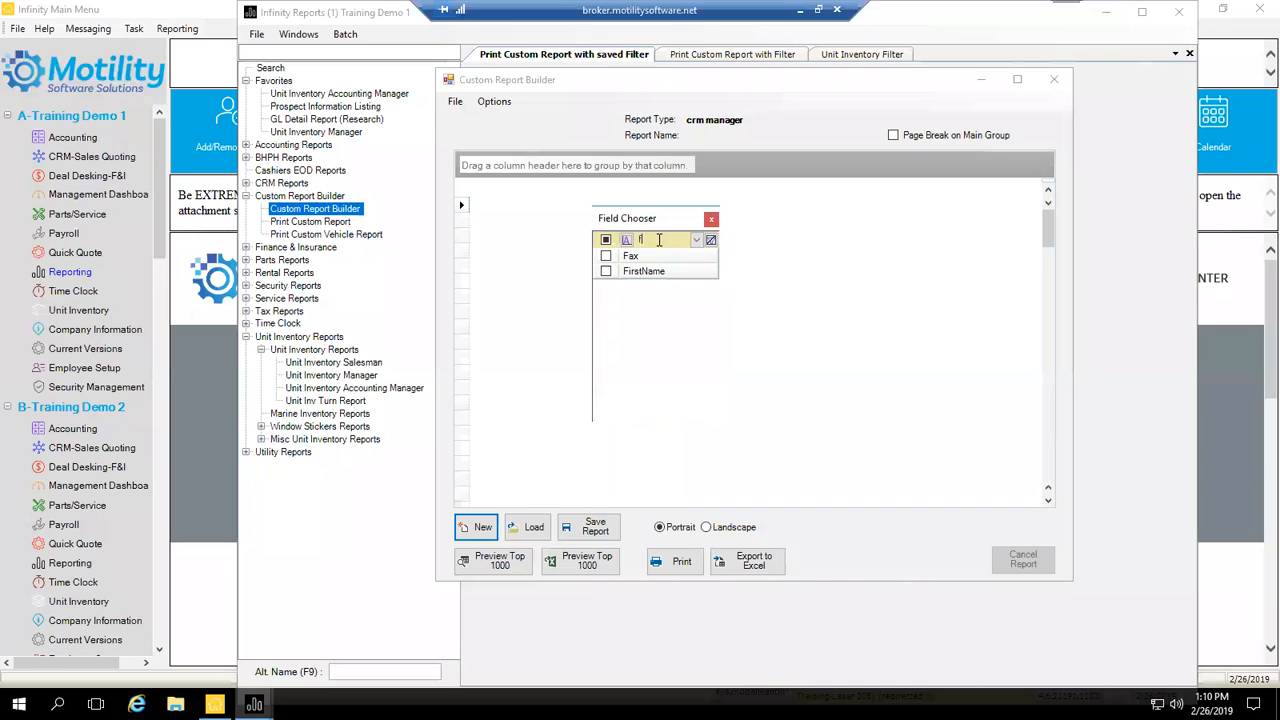
{"action": "left_click", "coordinate": [606, 271]}
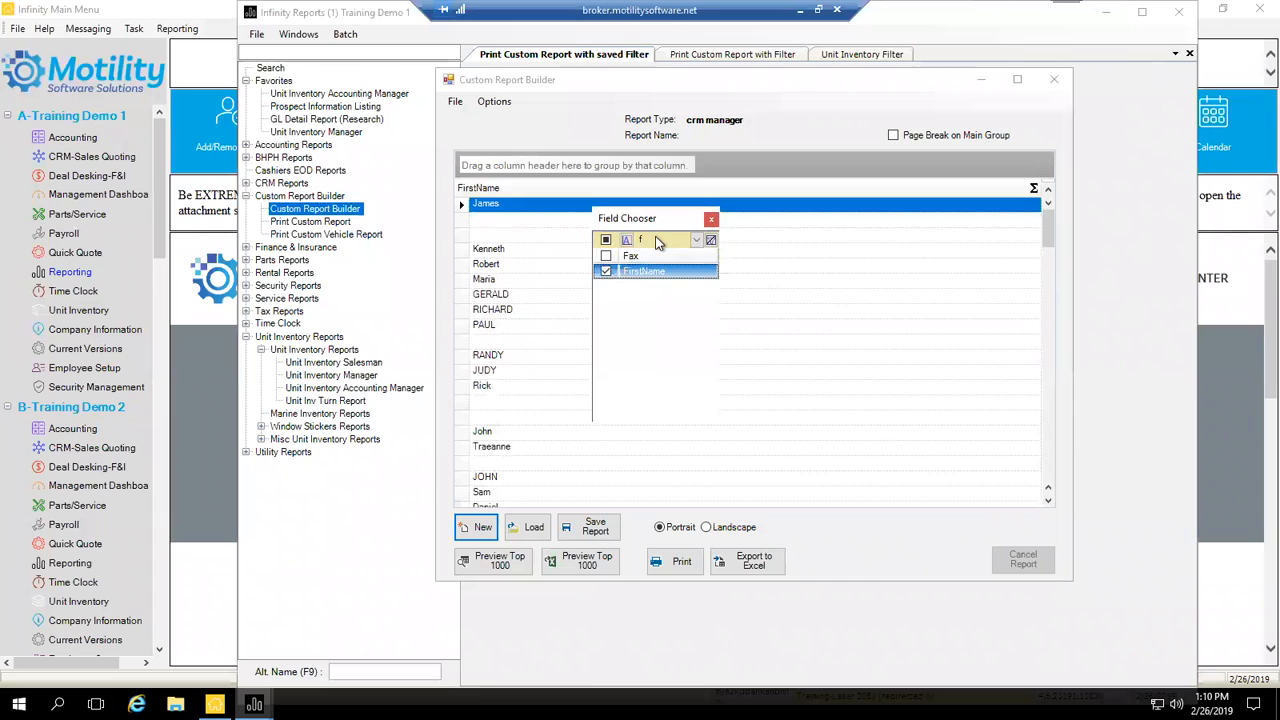
{"action": "left_click", "coordinate": [657, 239]}
{"action": "key", "text": "BackSpace"}
{"action": "type", "text": "las"}
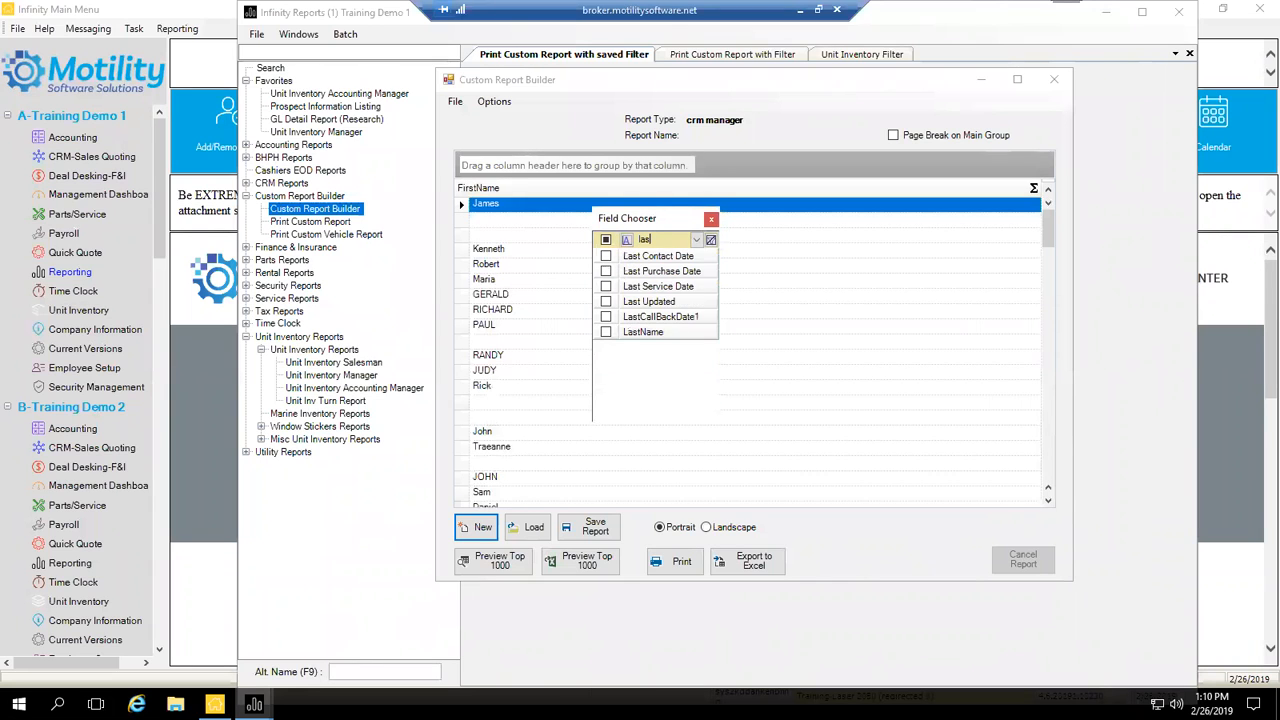
{"action": "left_click", "coordinate": [606, 331]}
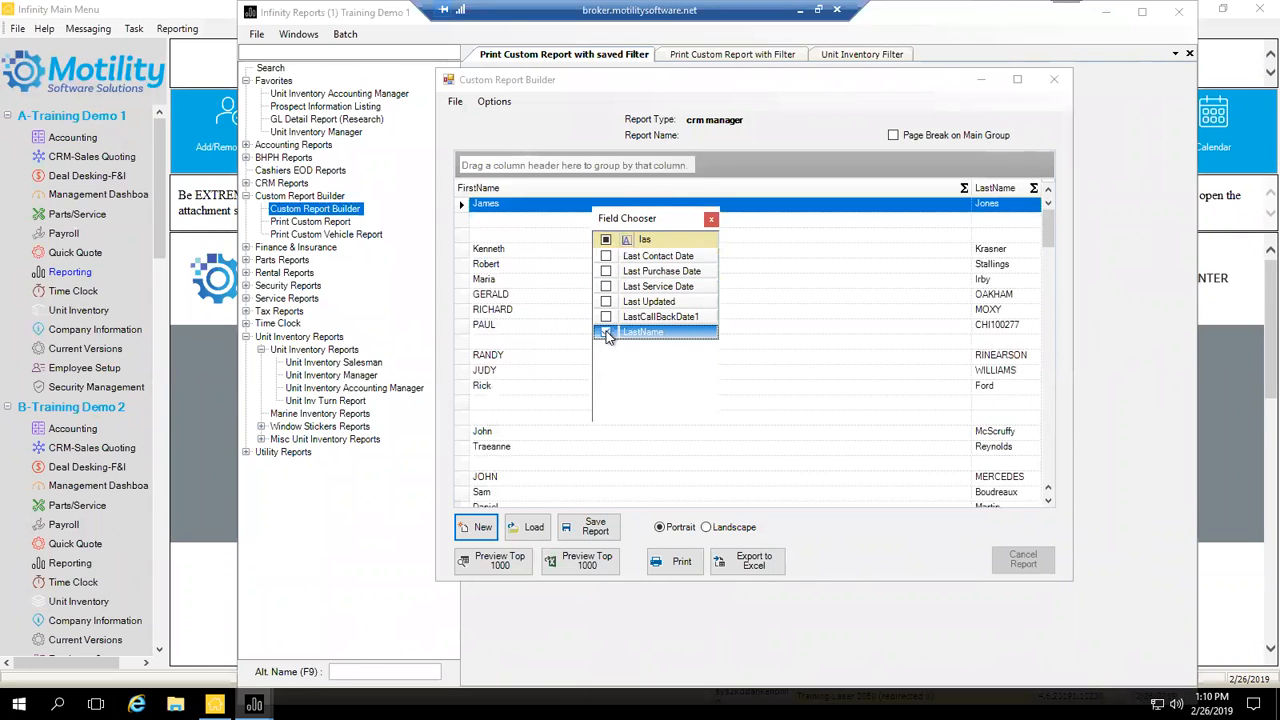
Step: Add the Entity Number, EmailAddress and CellPhone fields using the field search
{"action": "key", "text": "BackSpace"}
{"action": "key", "text": "BackSpace"}
{"action": "key", "text": "BackSpace"}
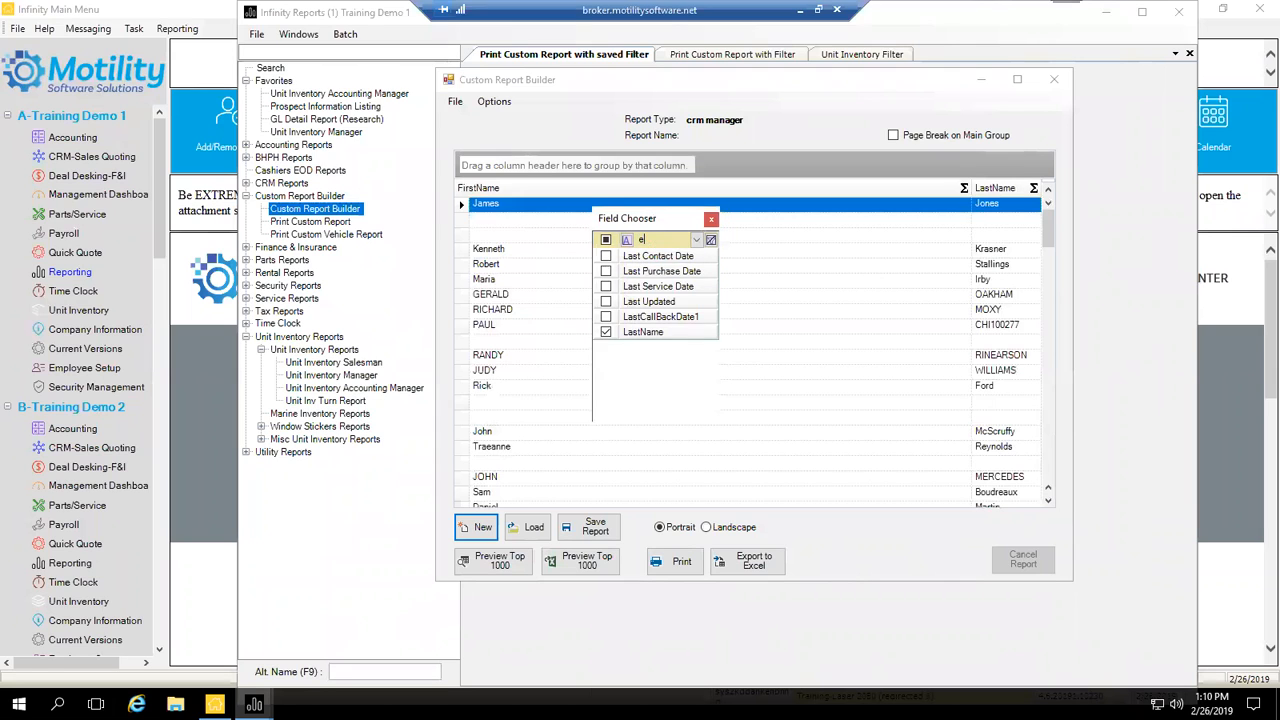
{"action": "type", "text": "enti"}
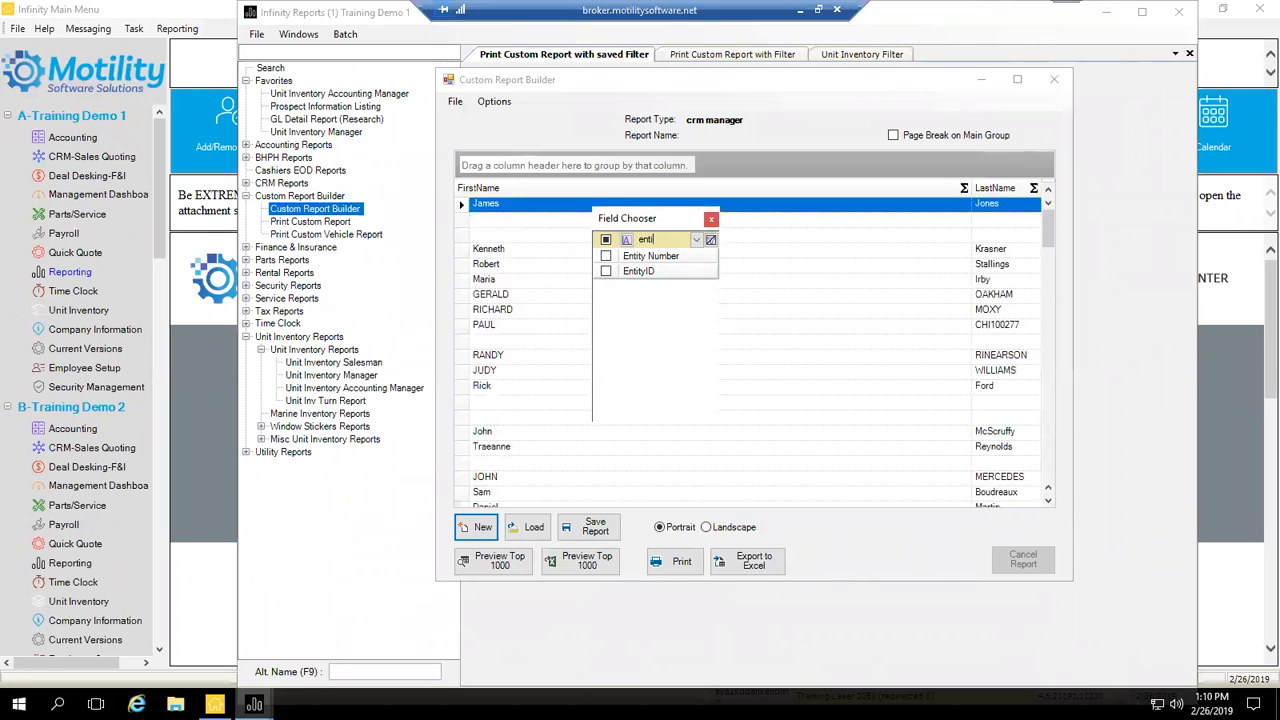
{"action": "left_click", "coordinate": [606, 256]}
{"action": "double_click", "coordinate": [655, 239]}
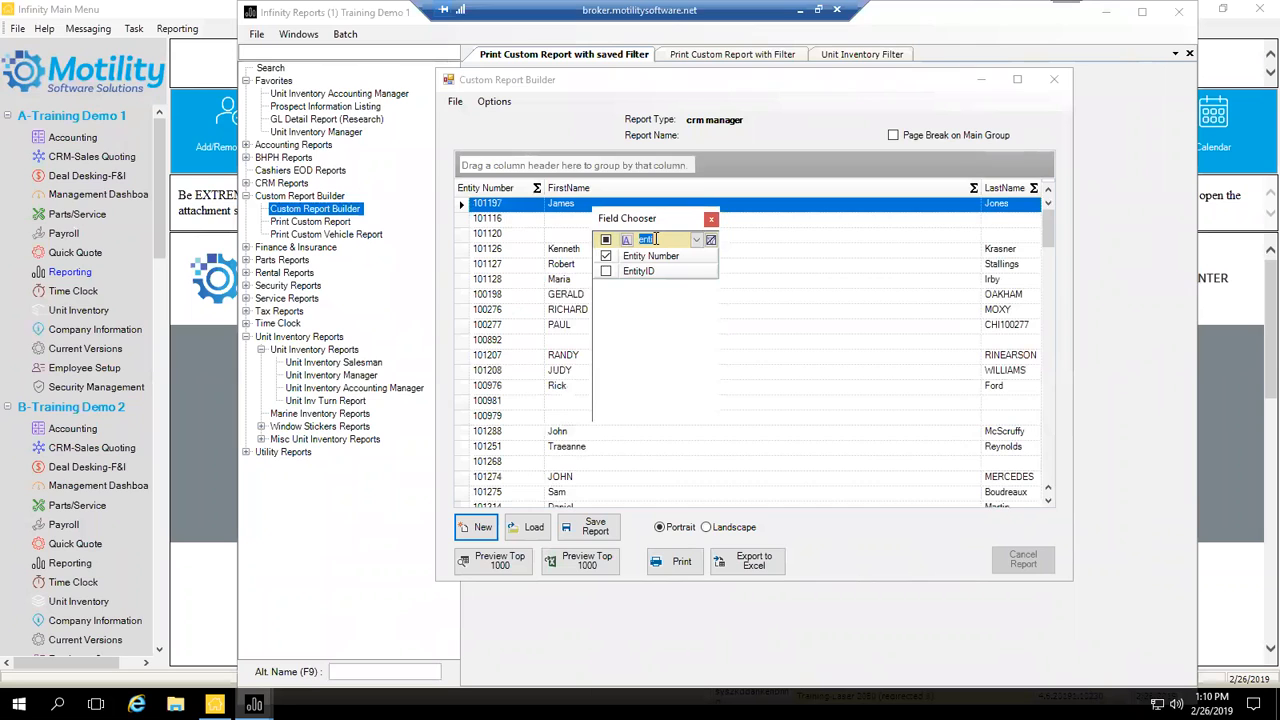
{"action": "type", "text": "ema"}
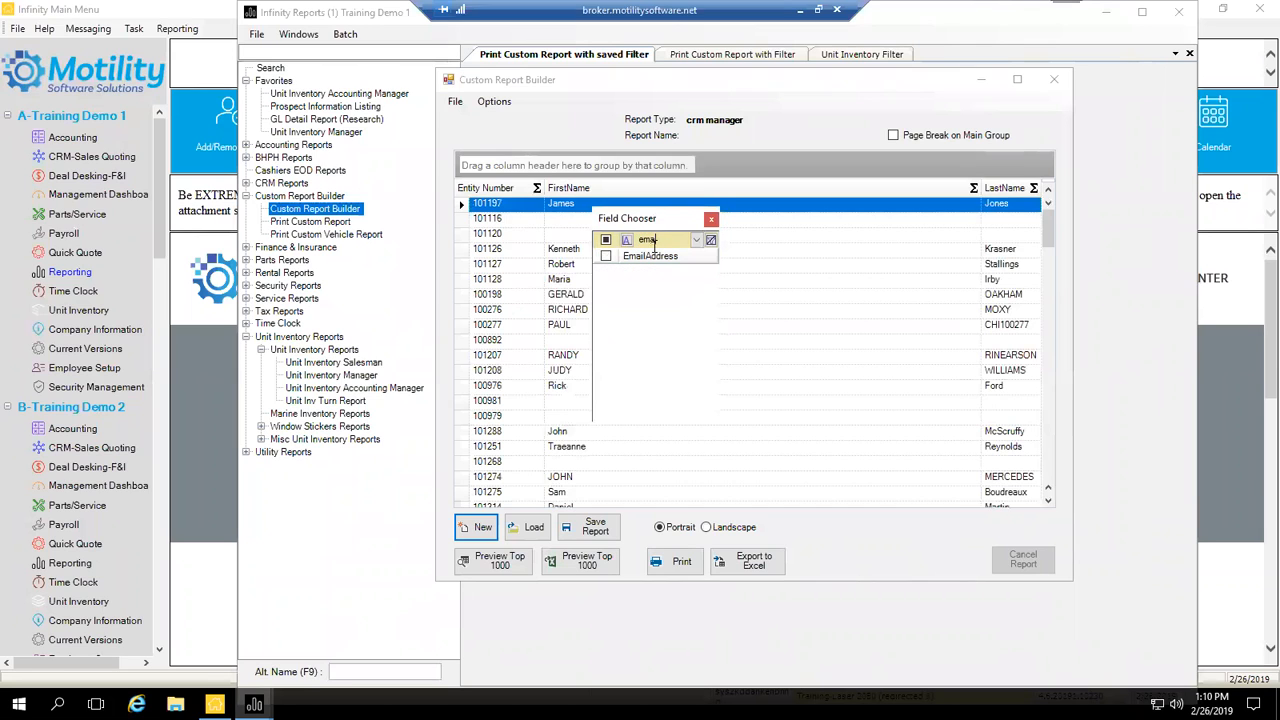
{"action": "left_click", "coordinate": [606, 256]}
{"action": "double_click", "coordinate": [660, 239]}
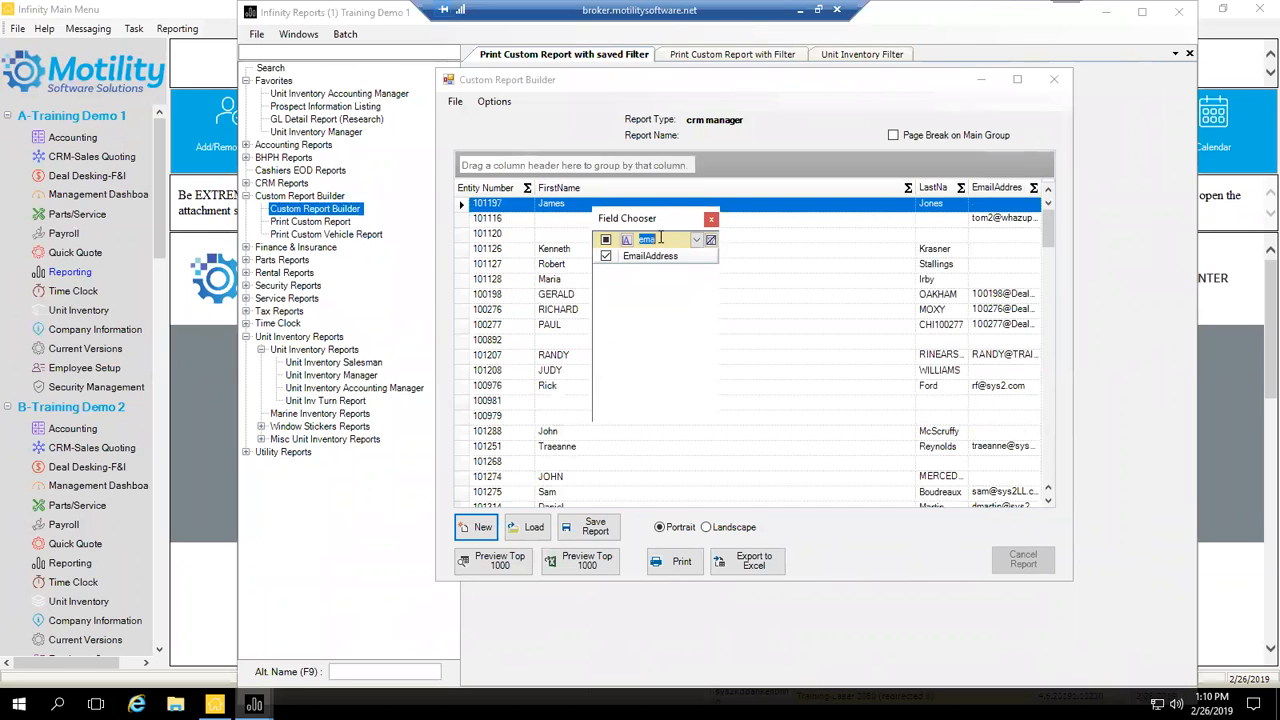
{"action": "type", "text": "ce"}
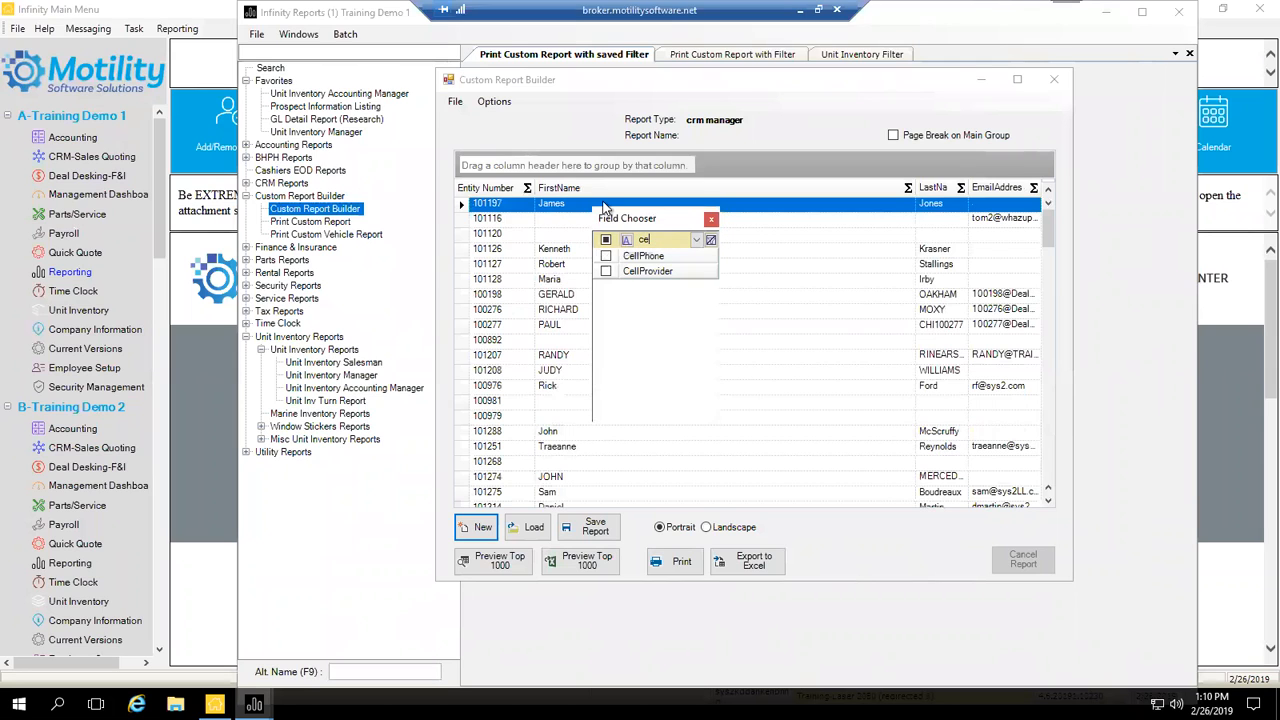
{"action": "left_click", "coordinate": [606, 256]}
Step: Add the Home Phone field, clear the search, and close the Field Chooser
{"action": "double_click", "coordinate": [655, 239]}
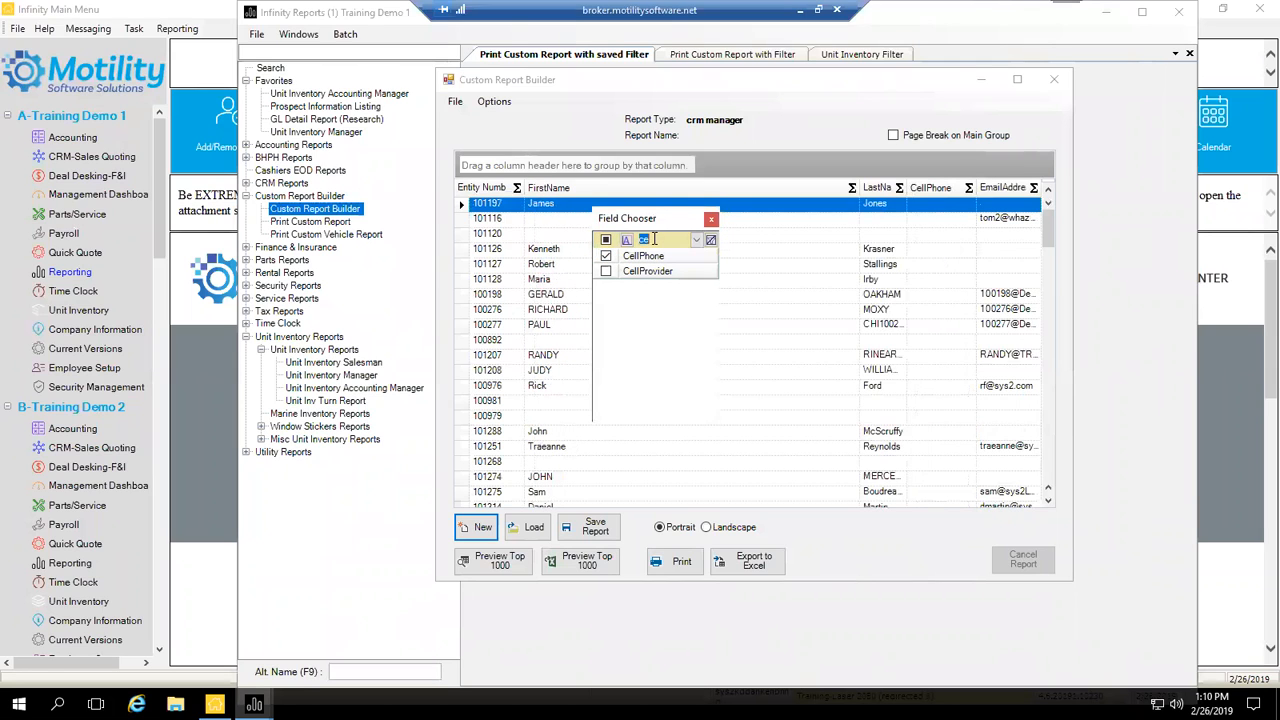
{"action": "type", "text": "home"}
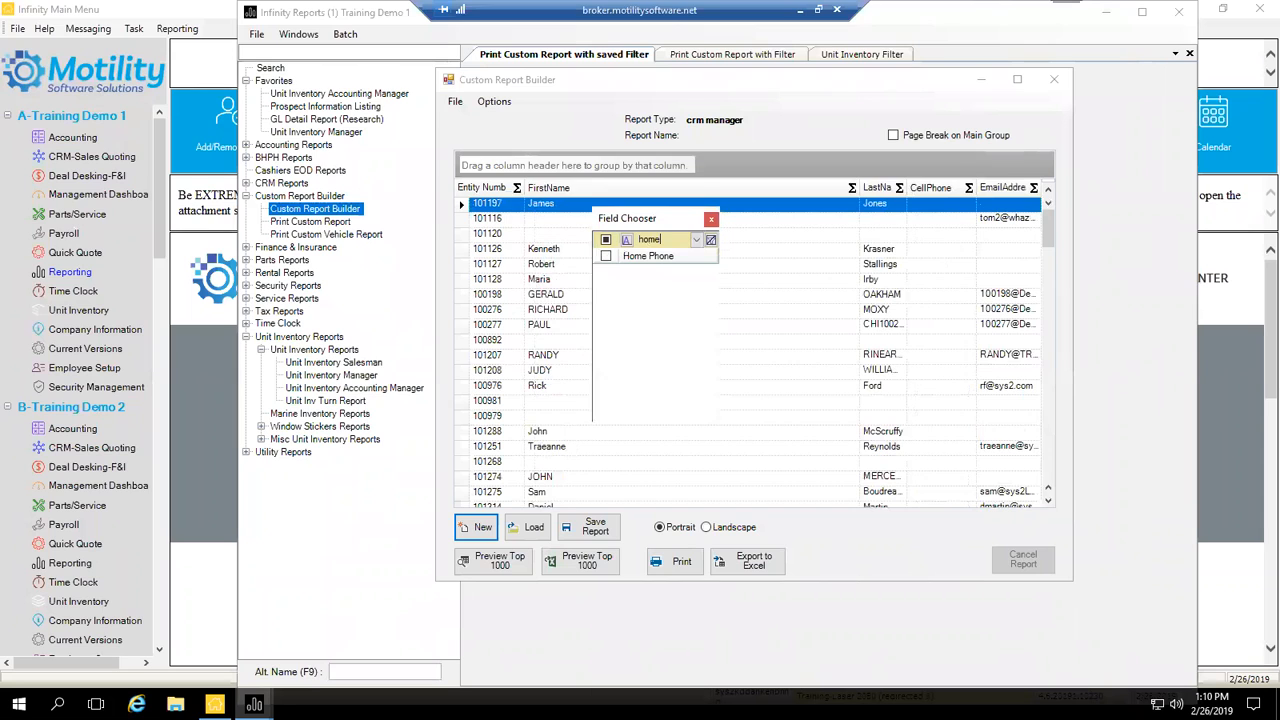
{"action": "left_click", "coordinate": [605, 256]}
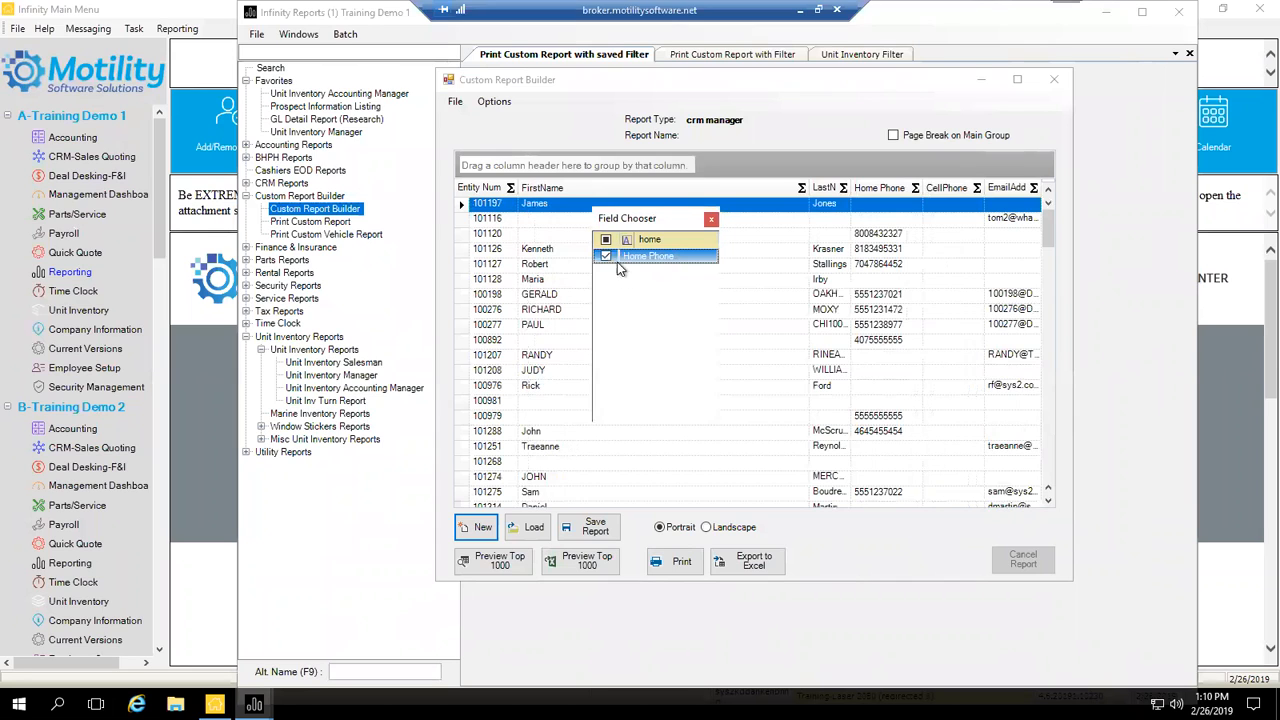
{"action": "left_click", "coordinate": [652, 240]}
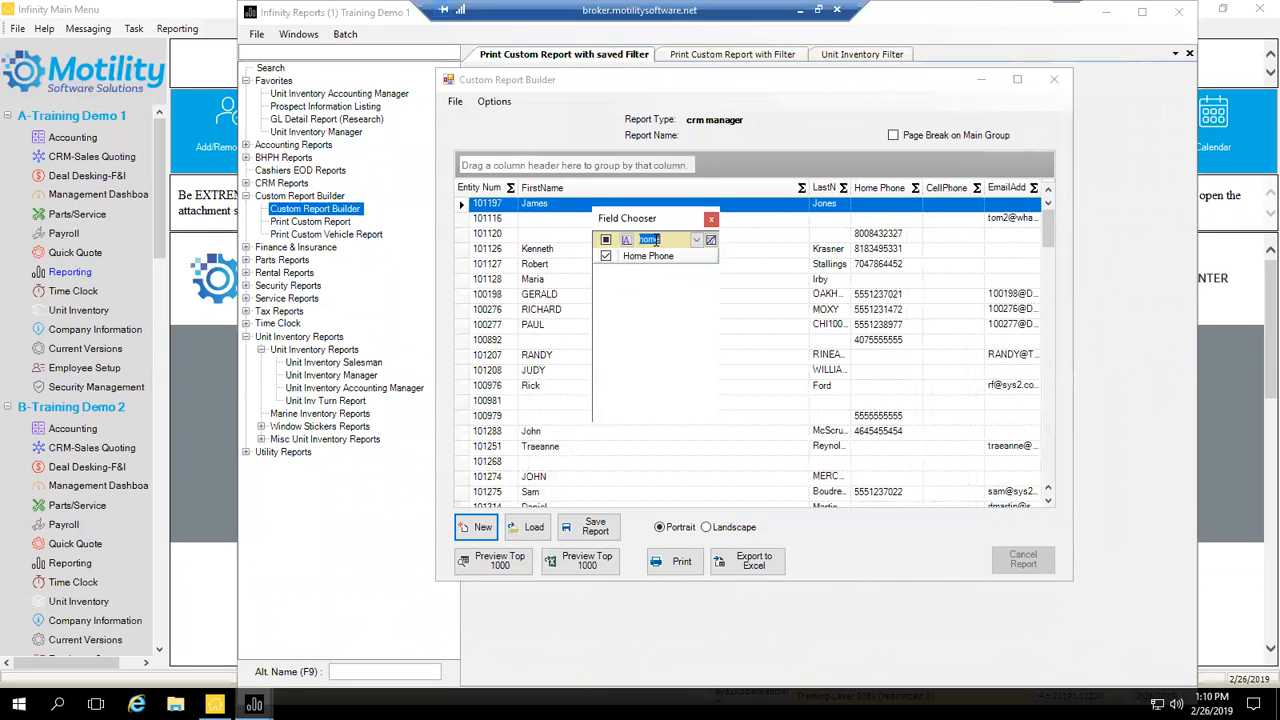
{"action": "key", "text": "BackSpace"}
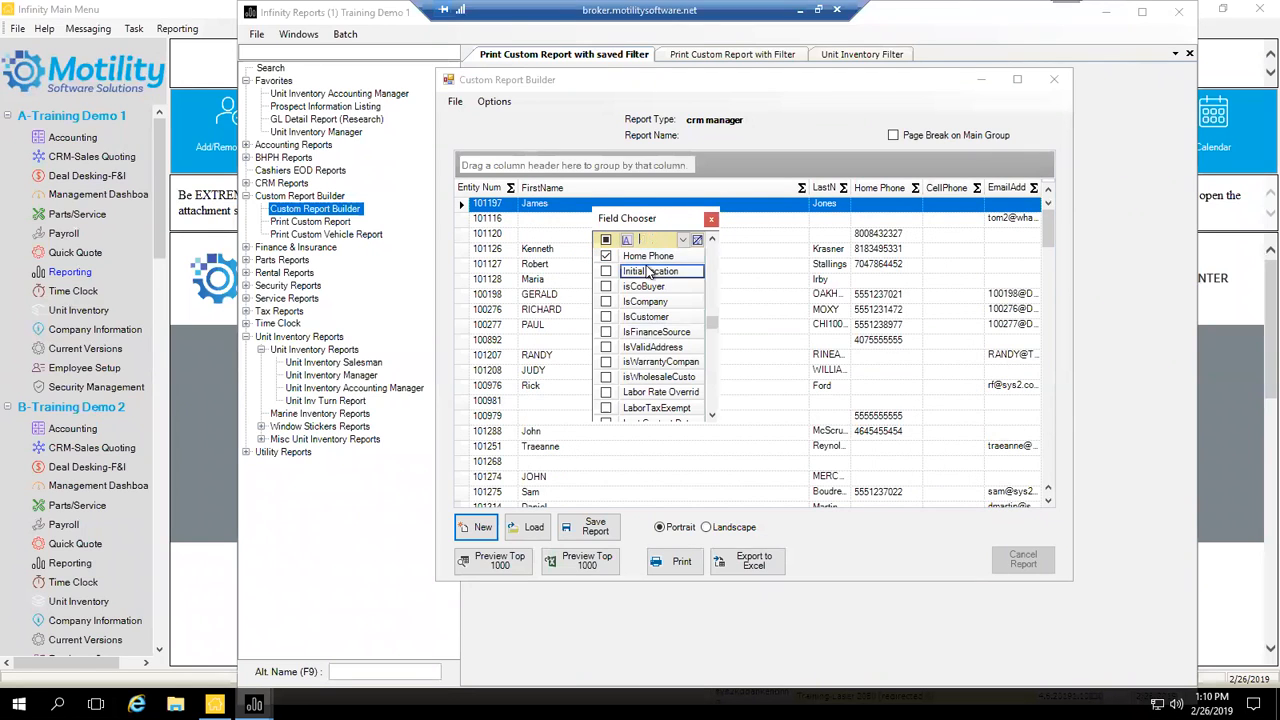
{"action": "left_click", "coordinate": [711, 219]}
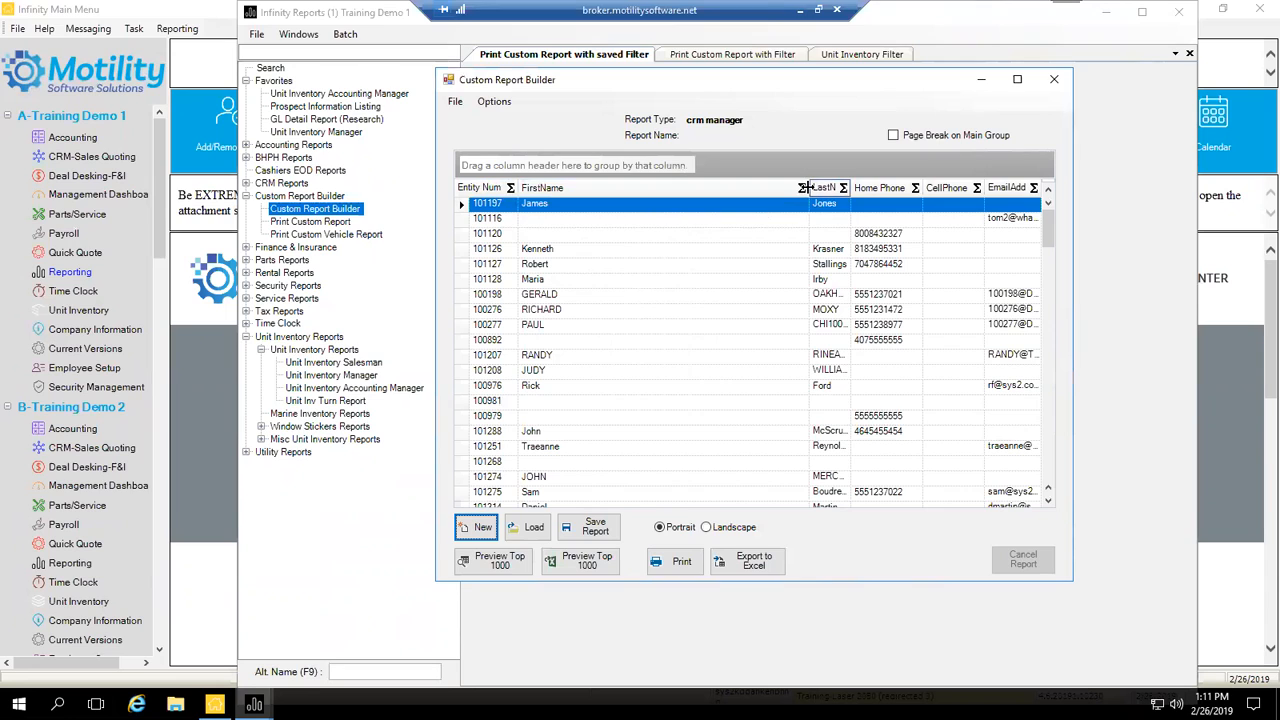
Step: Resize the FirstName, LastName, CellPhone and Home Phone columns so names and numbers show fully
{"action": "left_click_drag", "start_coordinate": [806, 188], "coordinate": [616, 200]}
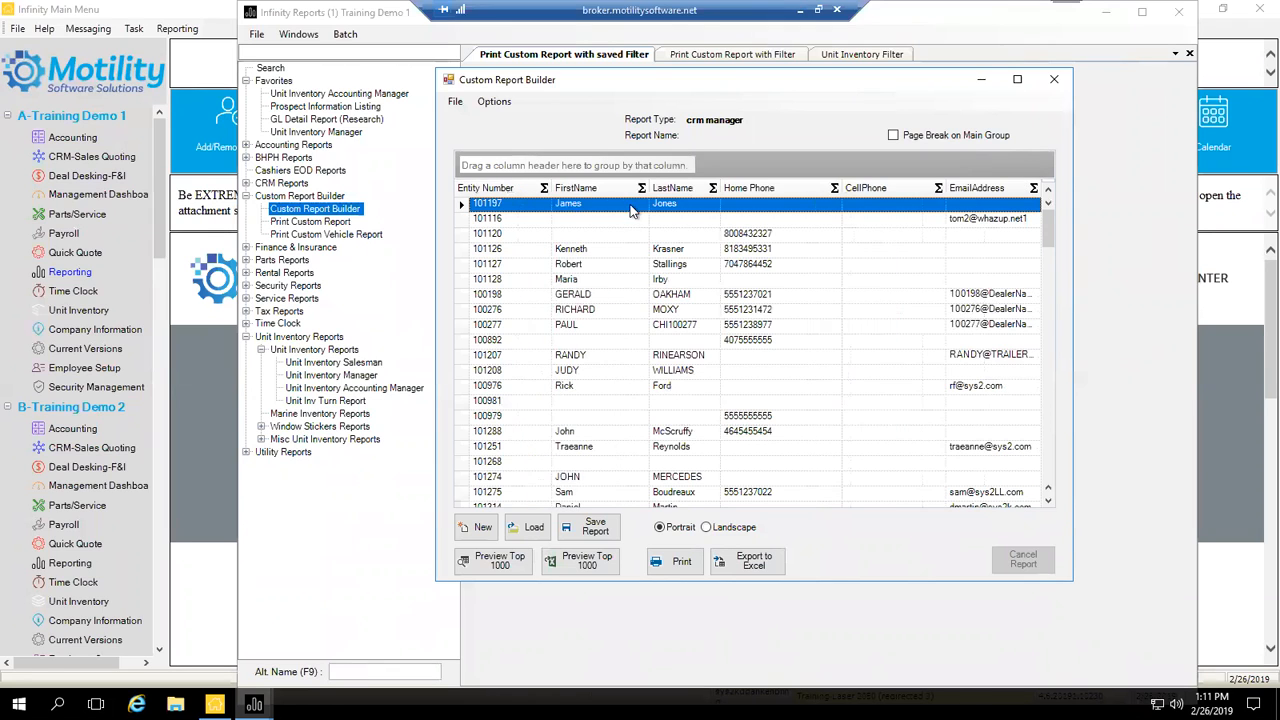
{"action": "left_click_drag", "start_coordinate": [645, 188], "coordinate": [760, 192]}
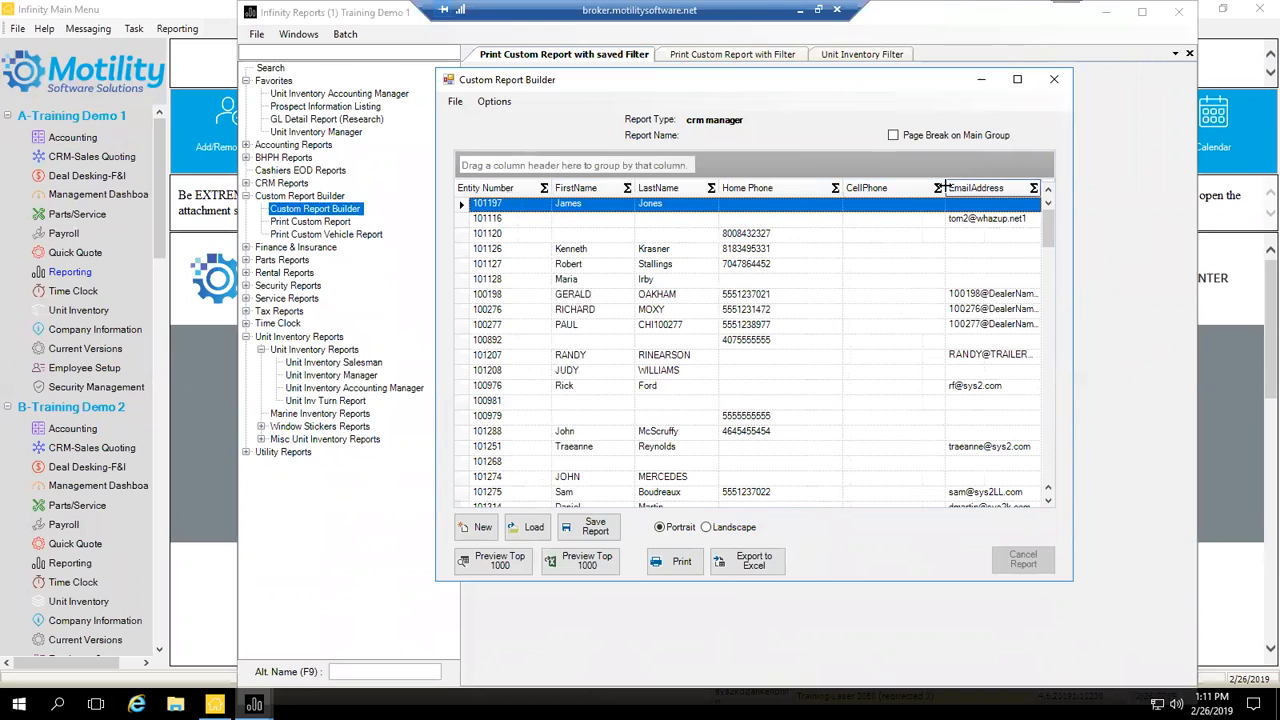
{"action": "left_click_drag", "start_coordinate": [937, 188], "coordinate": [932, 188]}
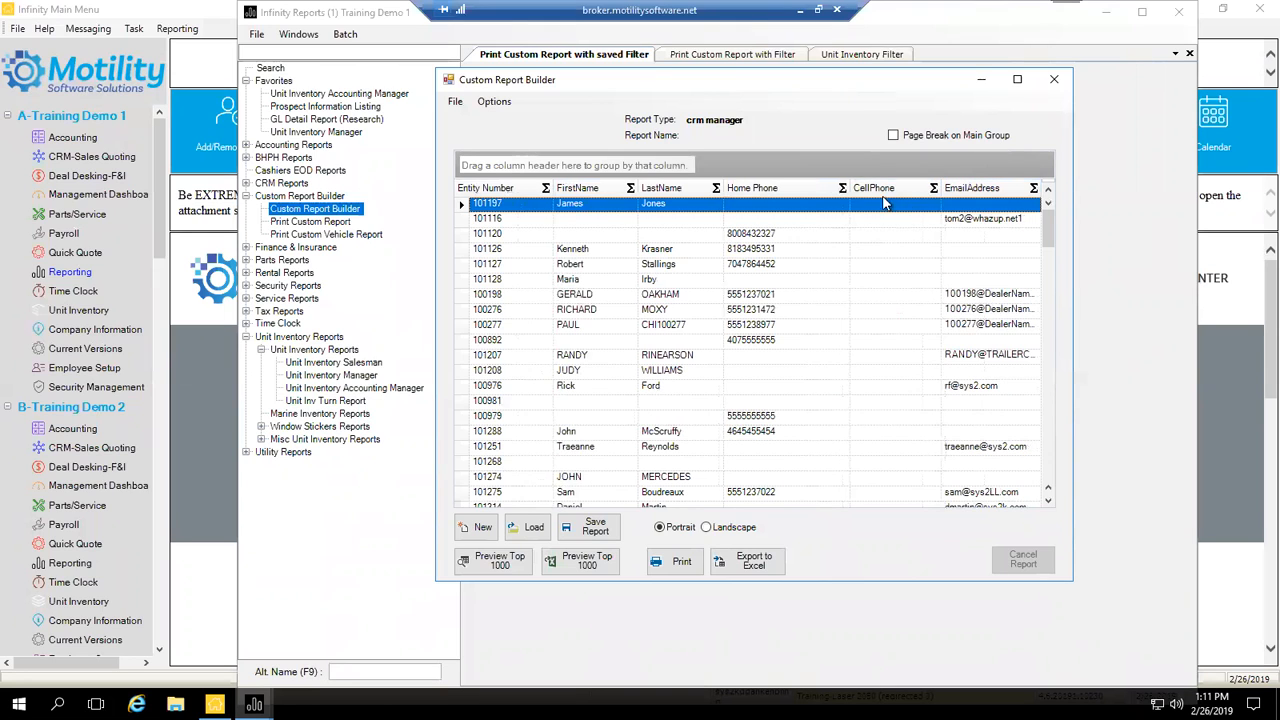
{"action": "left_click_drag", "start_coordinate": [850, 188], "coordinate": [843, 193]}
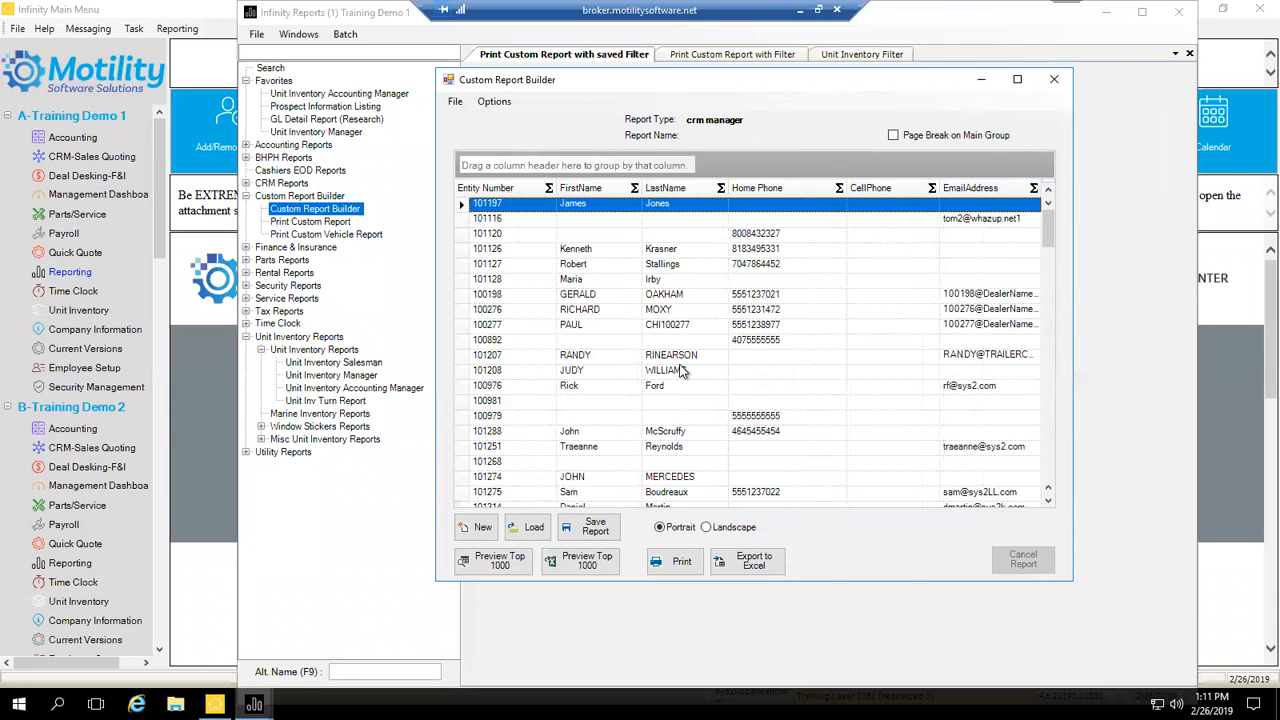
Step: Move the Custom Report Builder window down and back up, then maximise and restore it
{"action": "left_click_drag", "start_coordinate": [638, 80], "coordinate": [633, 434]}
{"action": "left_click_drag", "start_coordinate": [686, 398], "coordinate": [718, 66]}
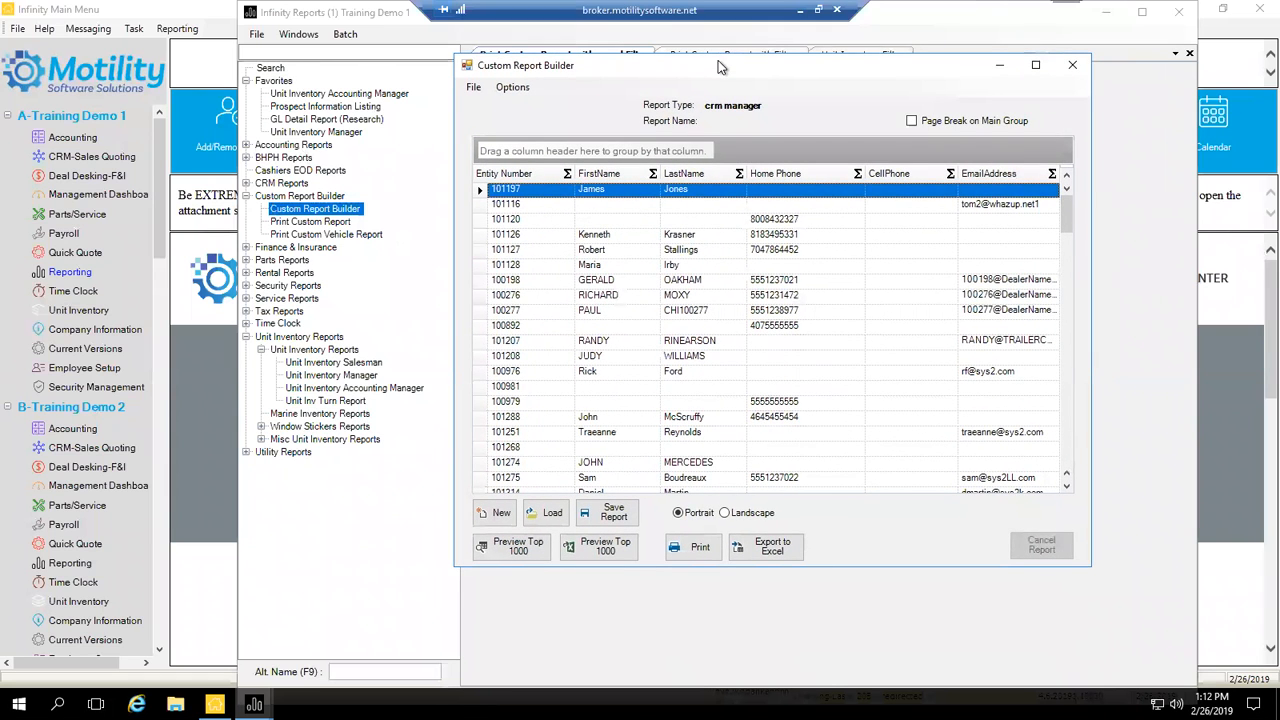
{"action": "double_click", "coordinate": [718, 66]}
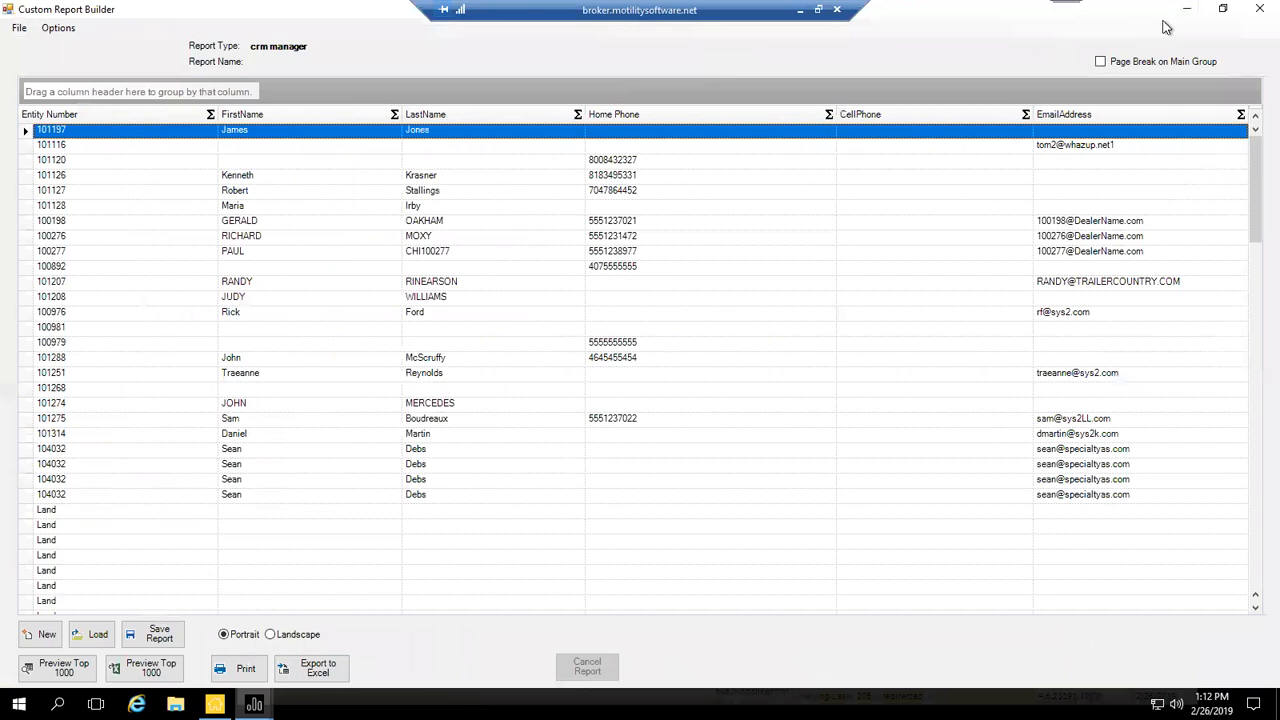
{"action": "left_click", "coordinate": [1222, 9]}
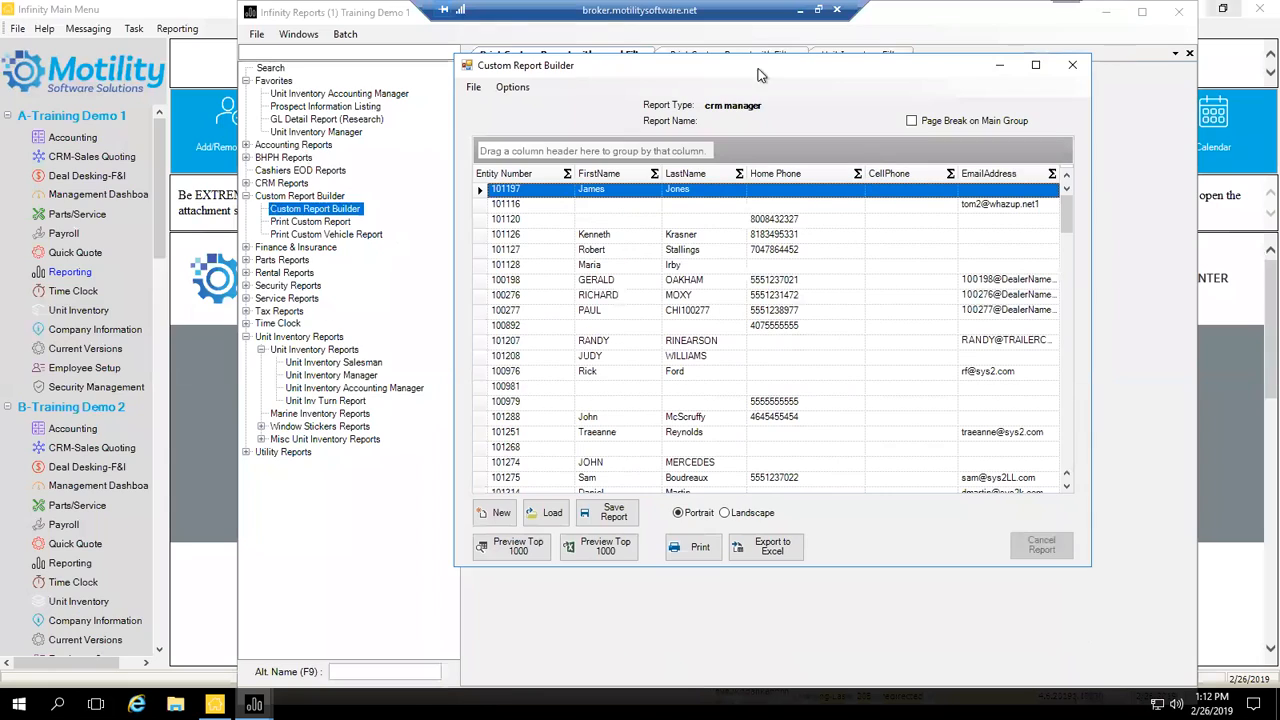
Step: Open the report's Filter dialog from Options and start a new filter condition
{"action": "left_click", "coordinate": [512, 88]}
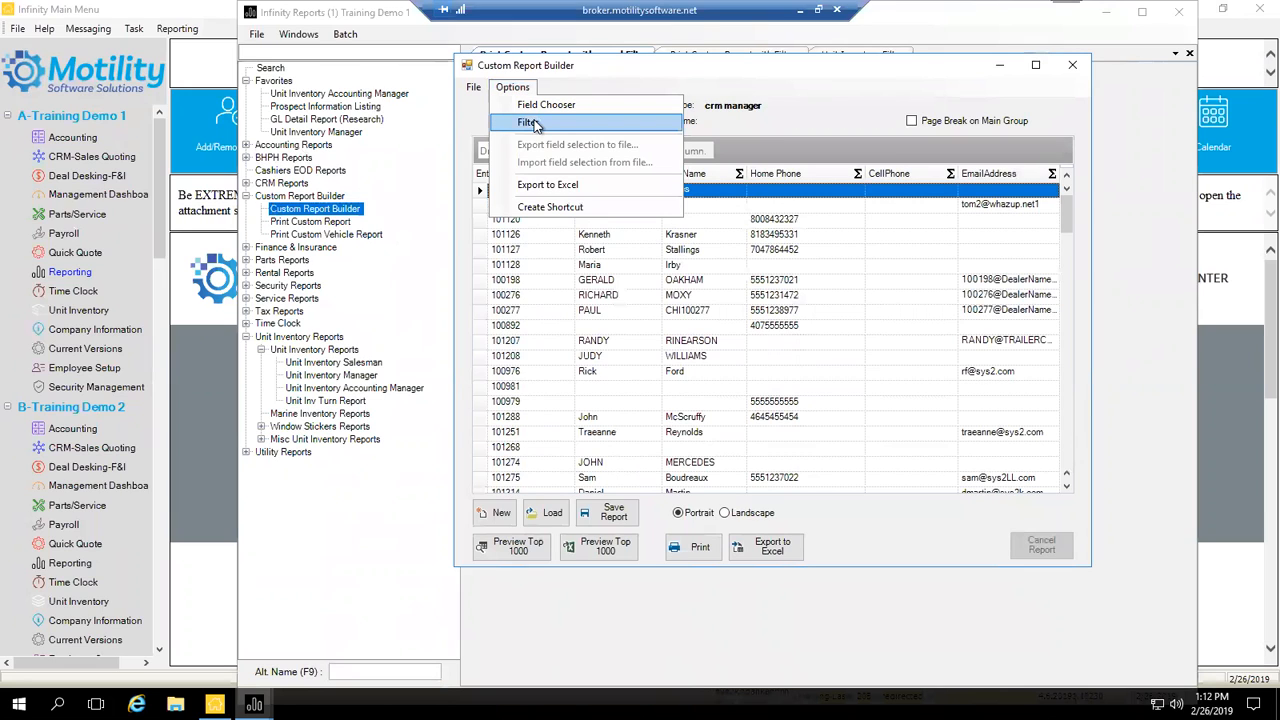
{"action": "left_click", "coordinate": [528, 122]}
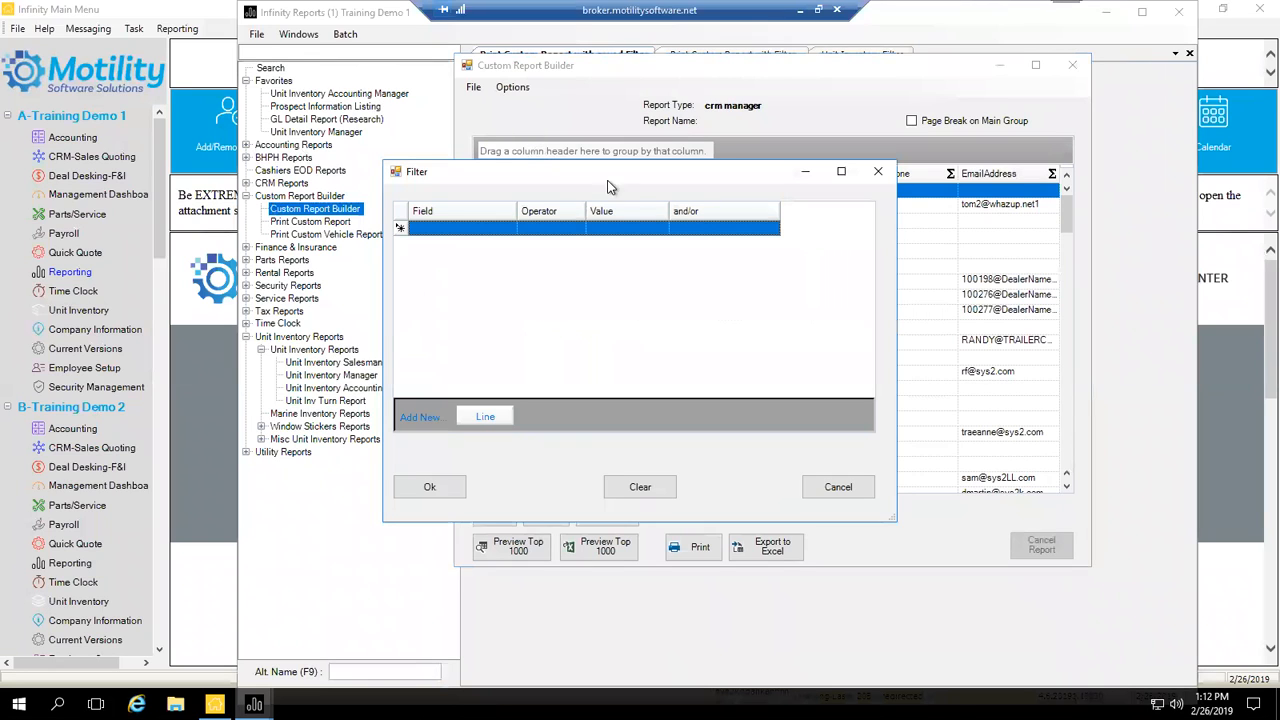
{"action": "left_click", "coordinate": [462, 232]}
{"action": "left_click_drag", "start_coordinate": [525, 177], "coordinate": [612, 162]}
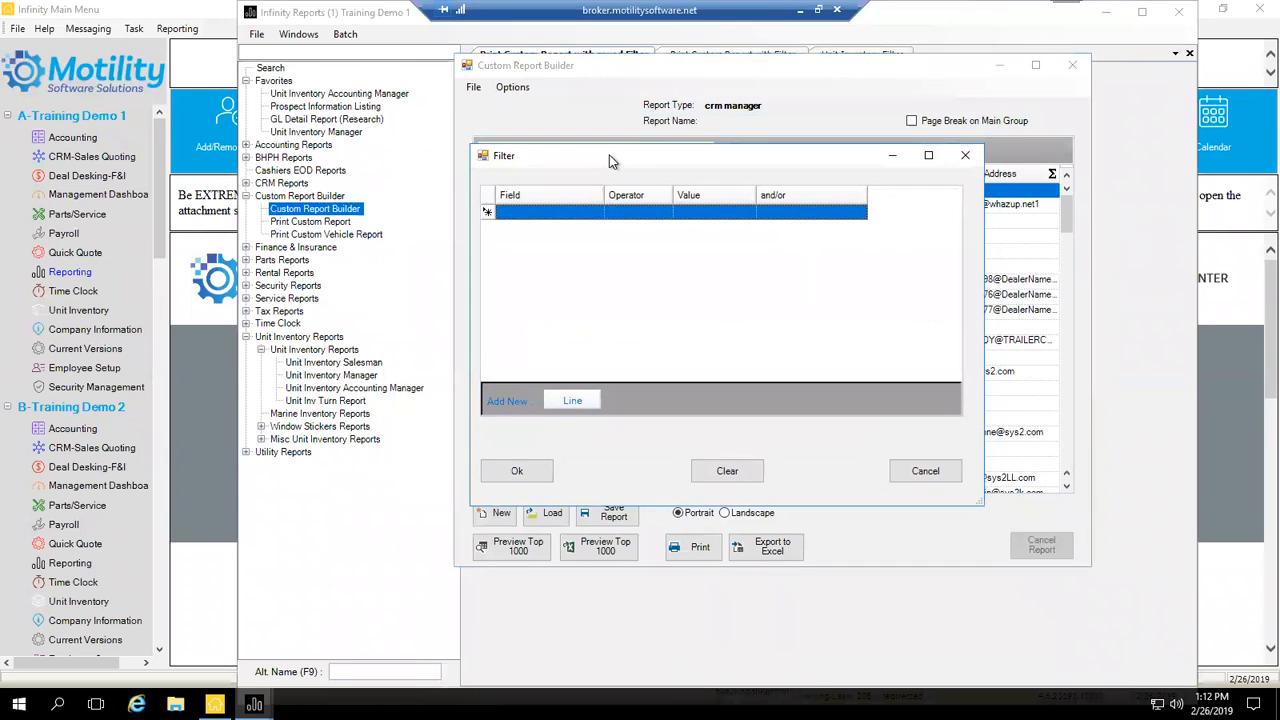
Step: Set the first filter condition's field to State, using 'st' to jump there
{"action": "left_click", "coordinate": [586, 216]}
{"action": "left_click", "coordinate": [596, 214]}
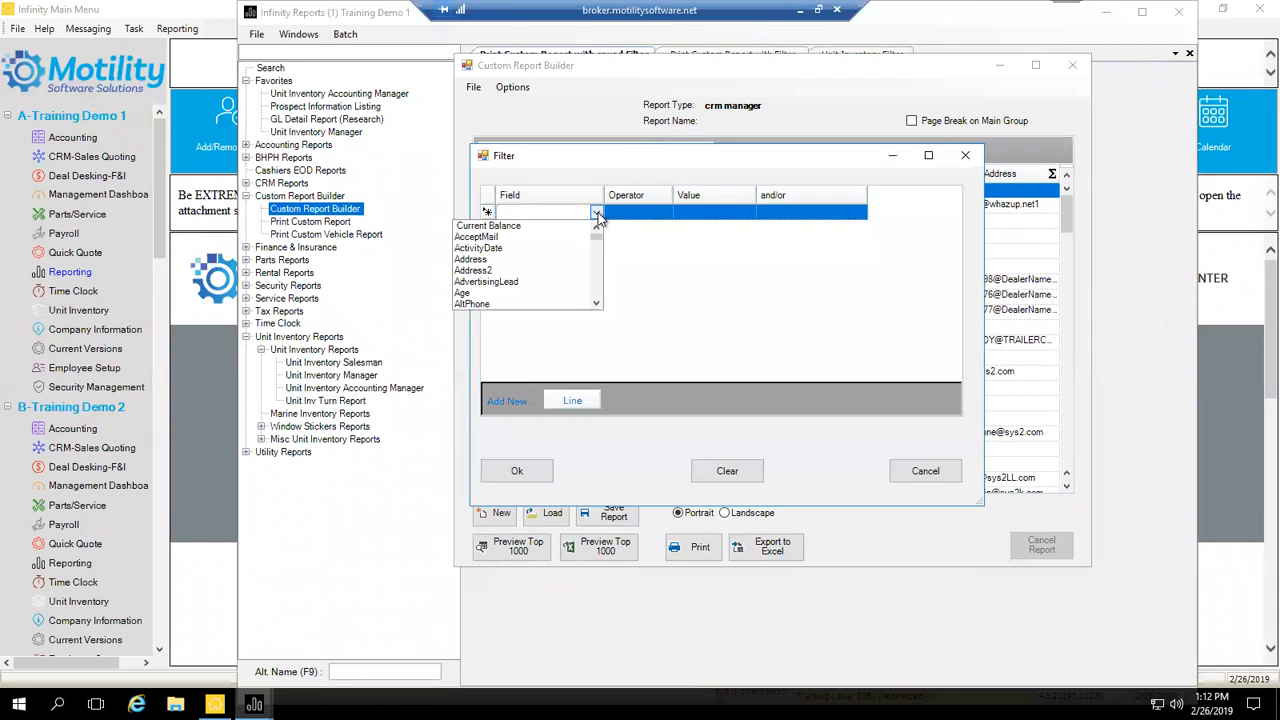
{"action": "scroll", "coordinate": [540, 262], "scroll_direction": "down", "scroll_amount": 2}
{"action": "scroll", "coordinate": [540, 265], "scroll_direction": "down", "scroll_amount": 5}
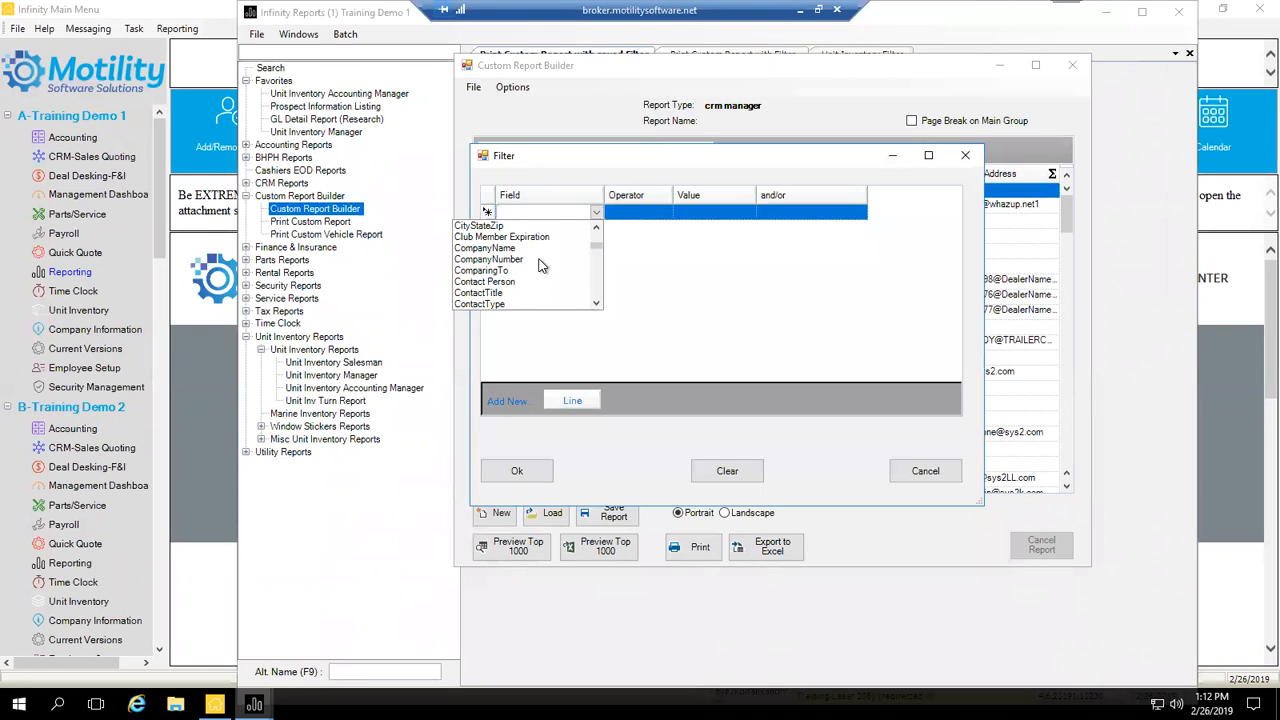
{"action": "left_click", "coordinate": [516, 212]}
{"action": "left_click", "coordinate": [596, 214]}
{"action": "type", "text": "st"}
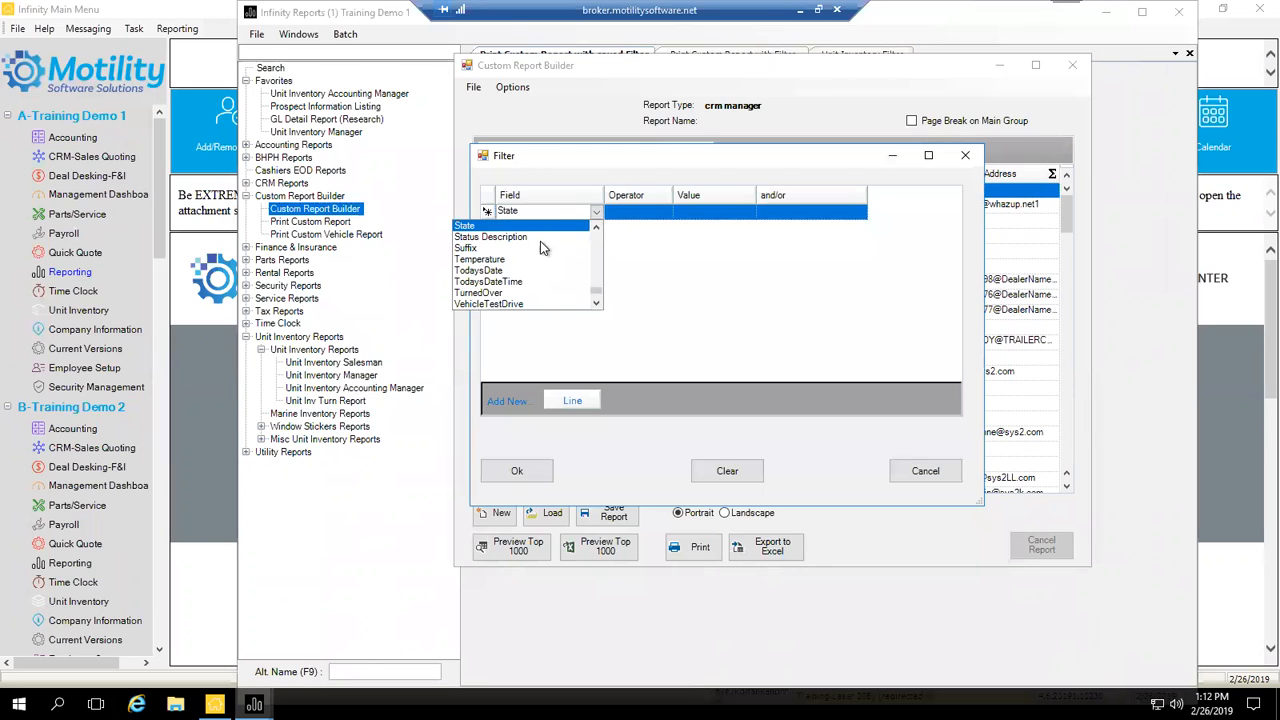
{"action": "left_click", "coordinate": [475, 224]}
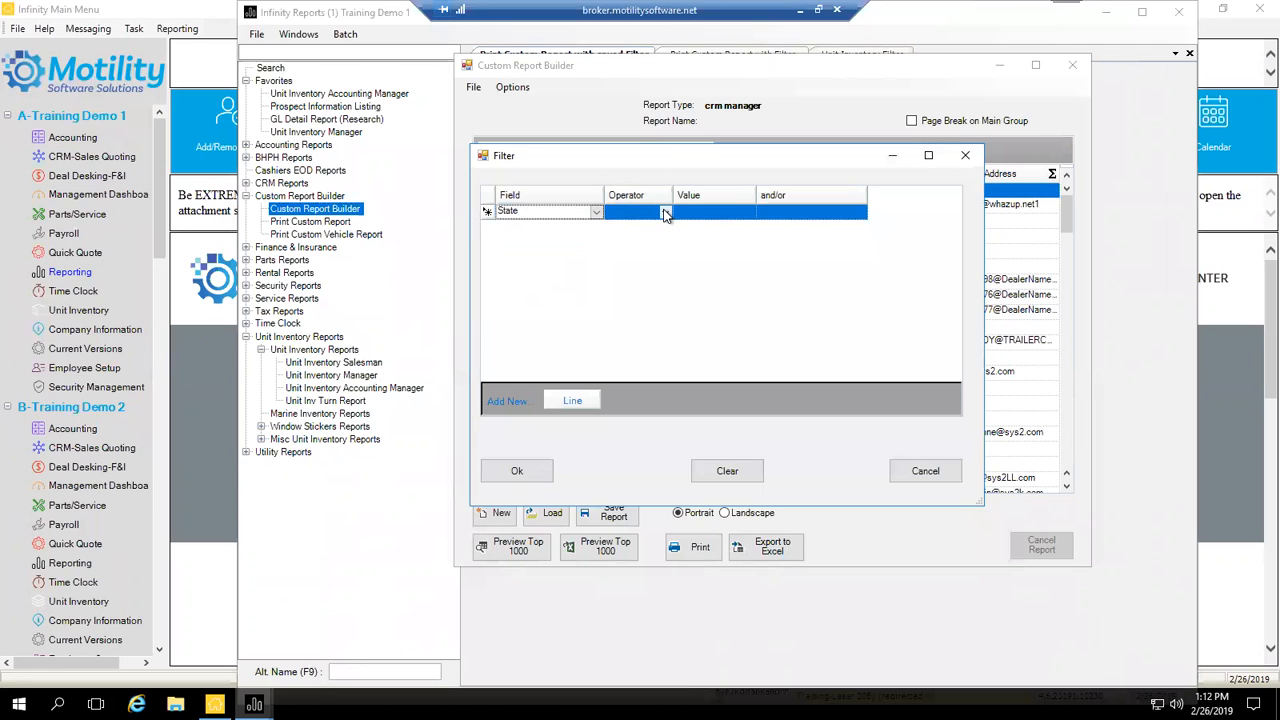
{"action": "left_click", "coordinate": [596, 213]}
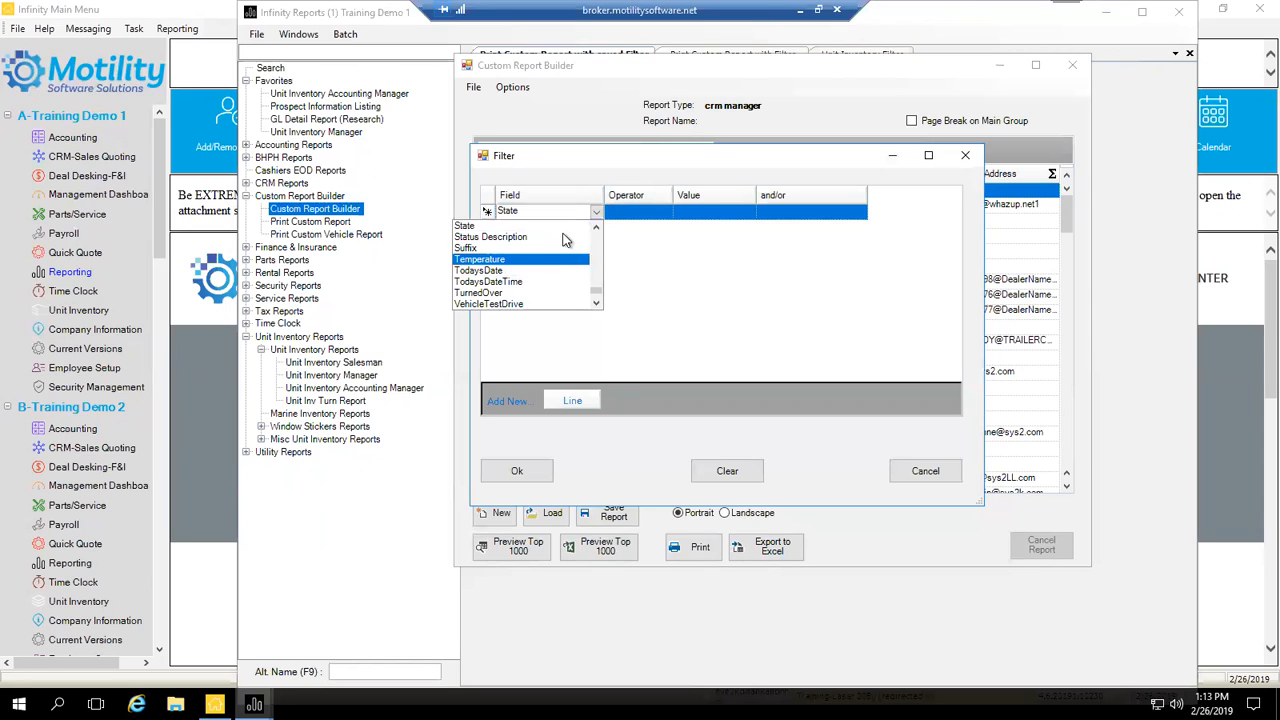
{"action": "left_click", "coordinate": [651, 213]}
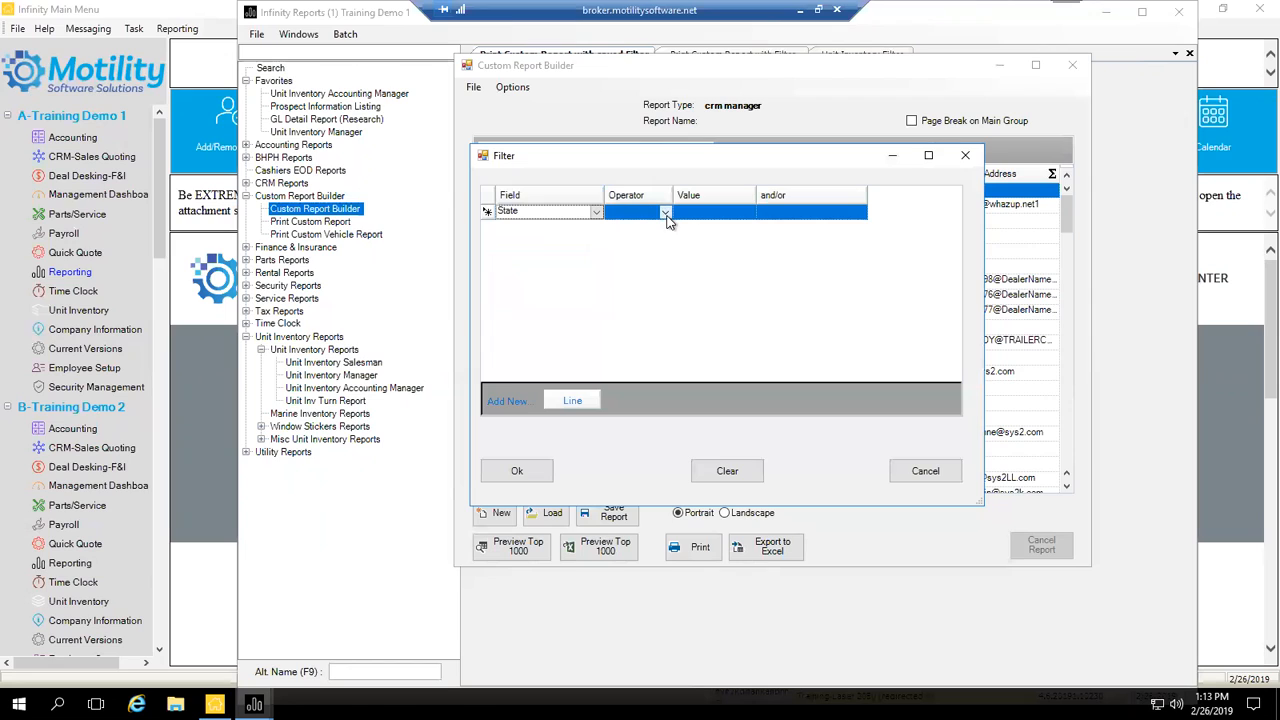
Step: Complete the condition as State = FL and apply the filter with Ok
{"action": "left_click", "coordinate": [666, 216]}
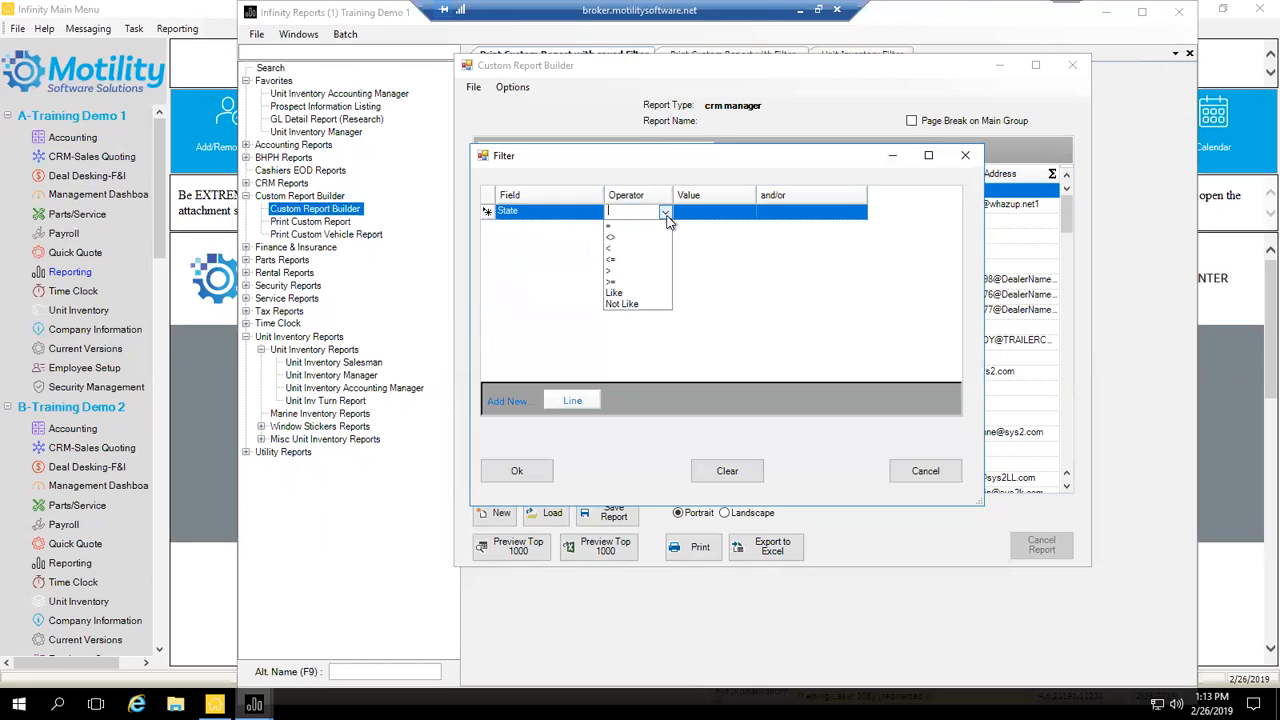
{"action": "left_click", "coordinate": [645, 227]}
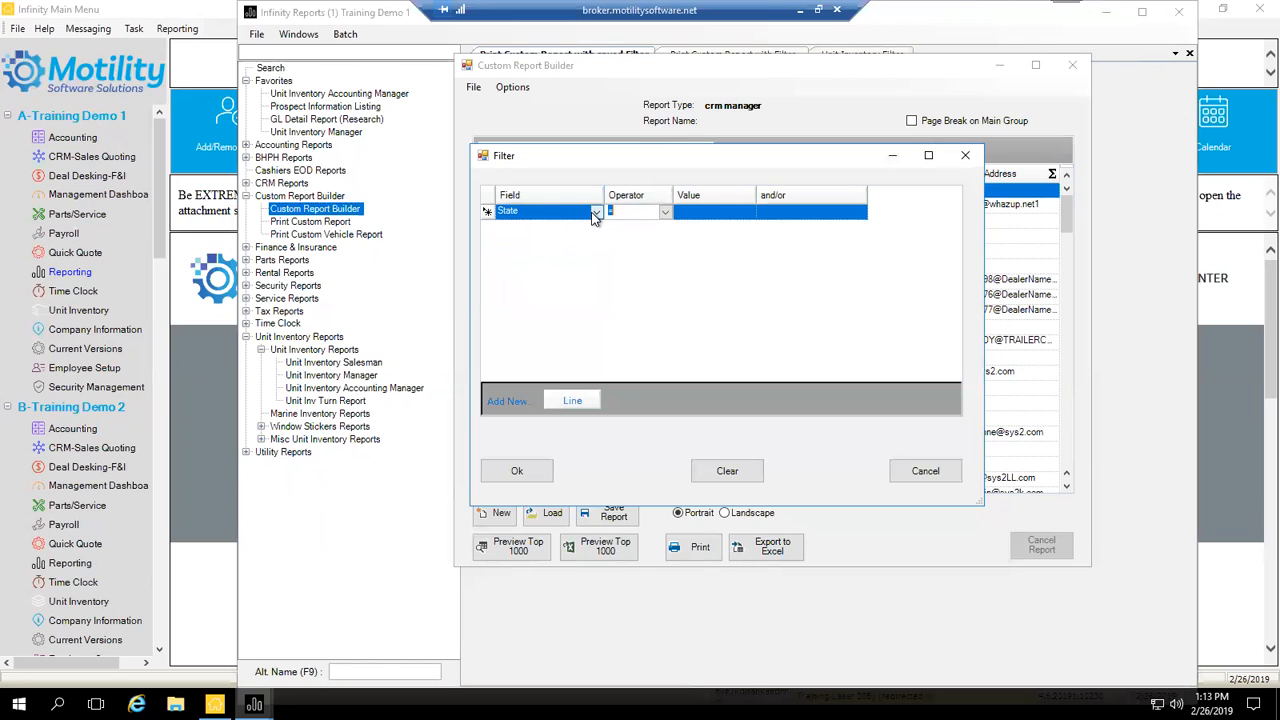
{"action": "left_click", "coordinate": [595, 214]}
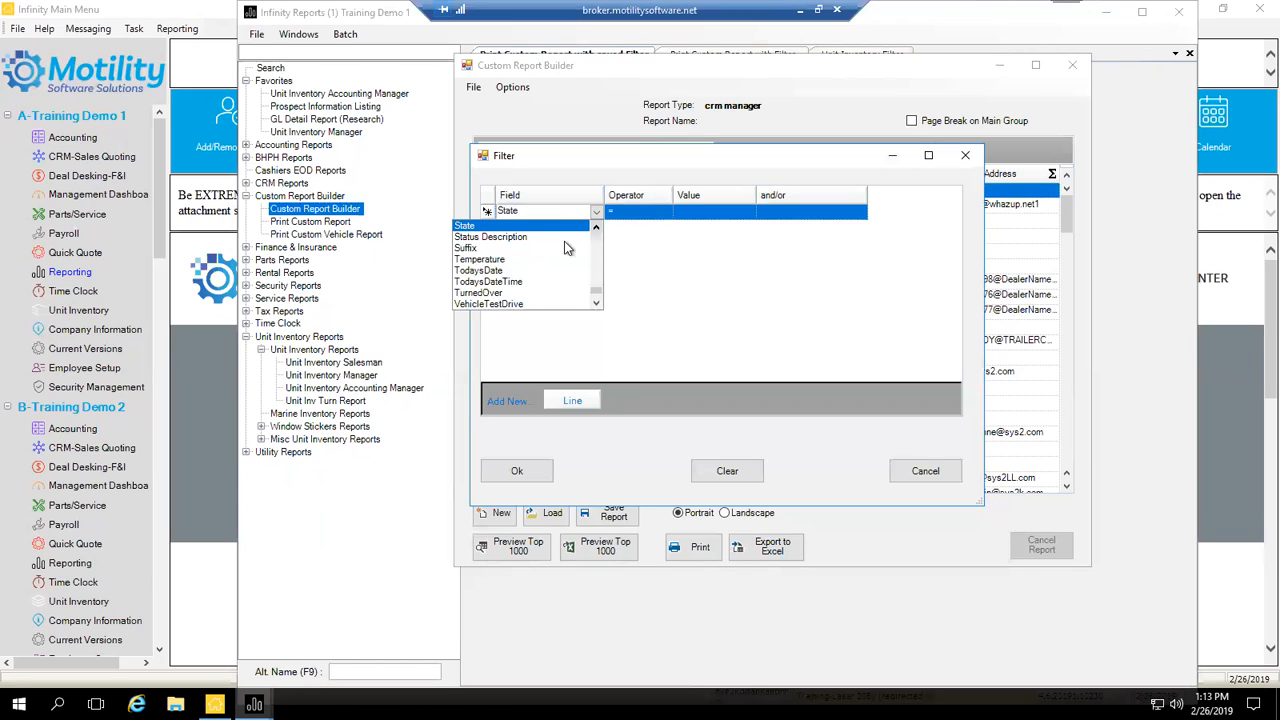
{"action": "scroll", "coordinate": [570, 245], "scroll_direction": "up", "scroll_amount": 1}
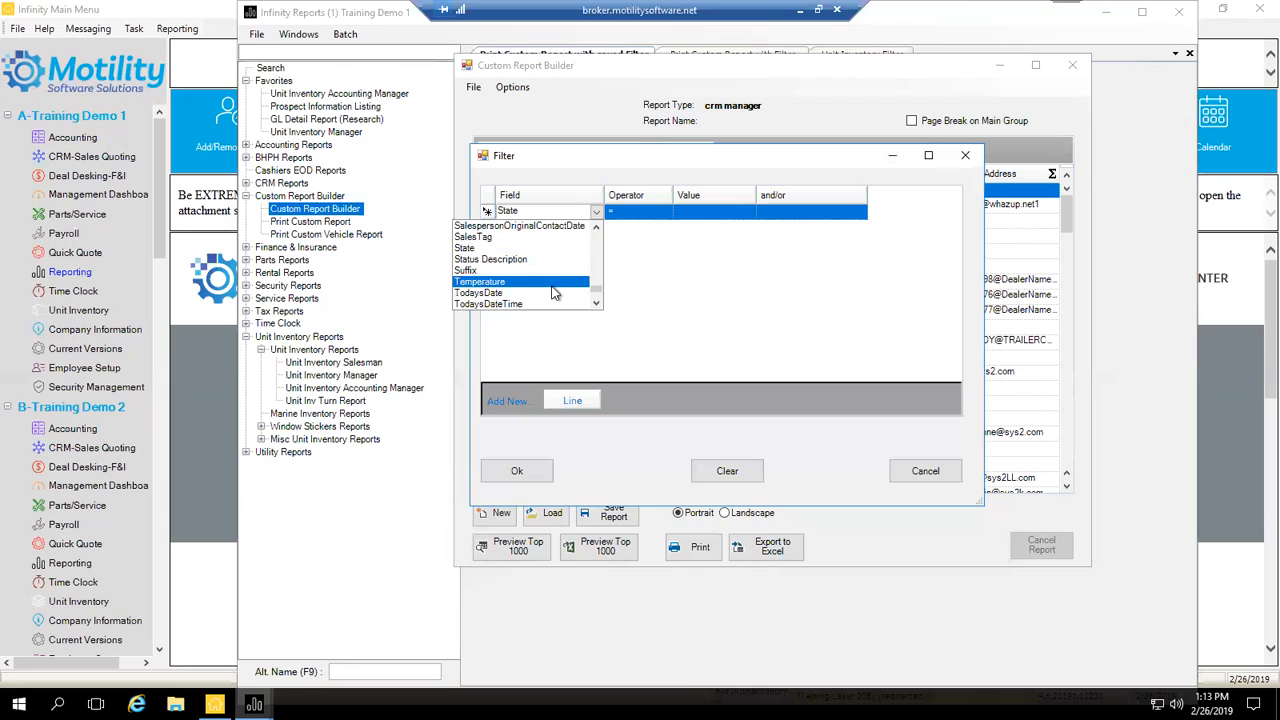
{"action": "left_click", "coordinate": [644, 218]}
{"action": "left_click", "coordinate": [703, 212]}
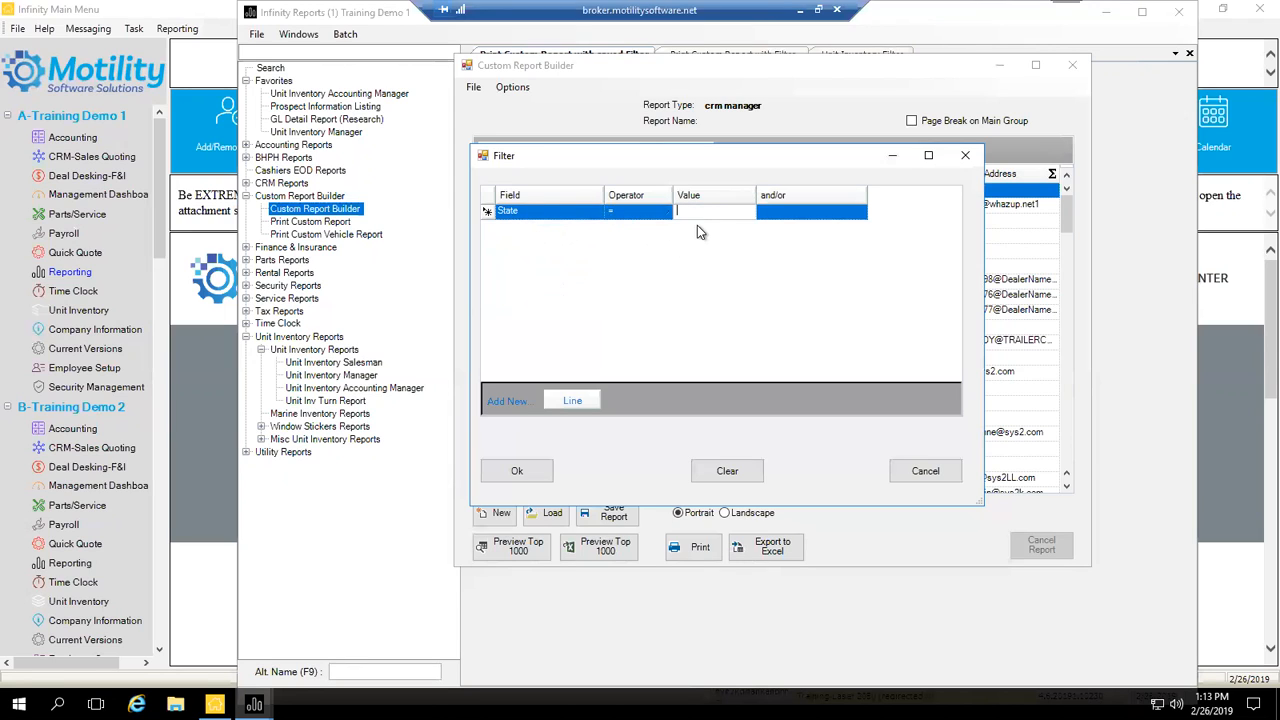
{"action": "type", "text": "FL"}
{"action": "left_click", "coordinate": [521, 472]}
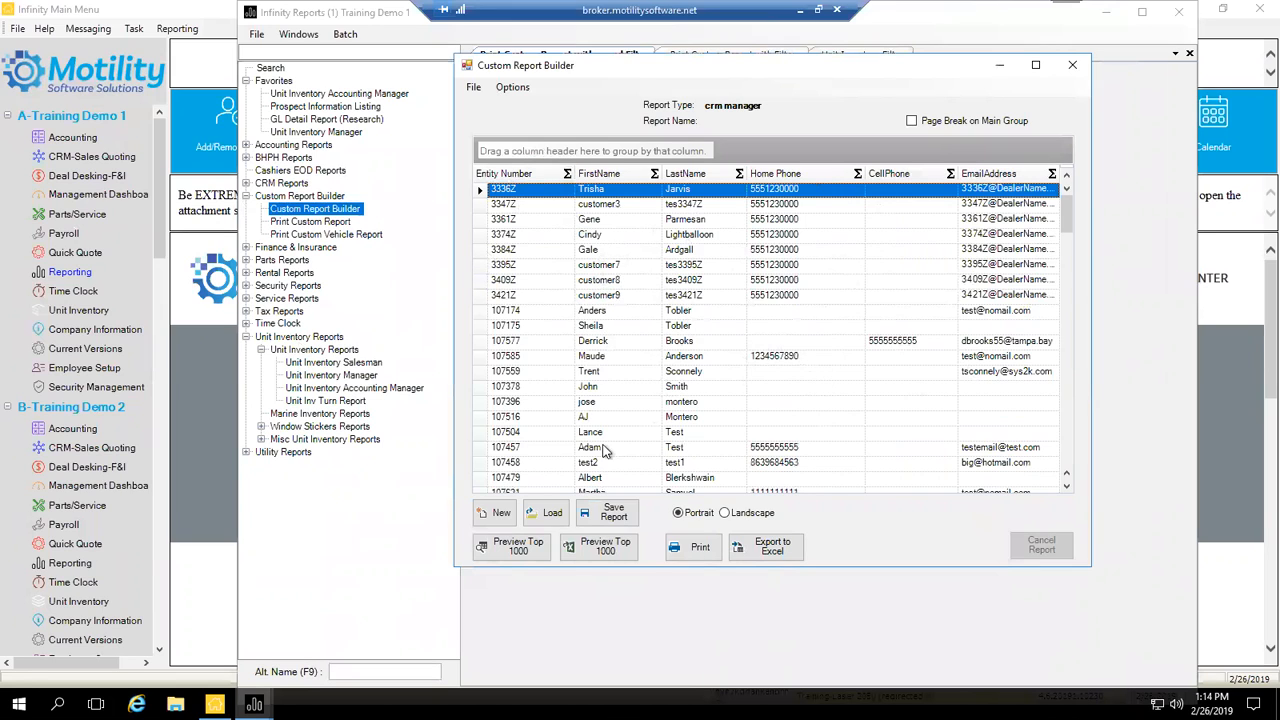
Step: Save the filtered report as 'FL Customer Listing'
{"action": "left_click", "coordinate": [607, 514]}
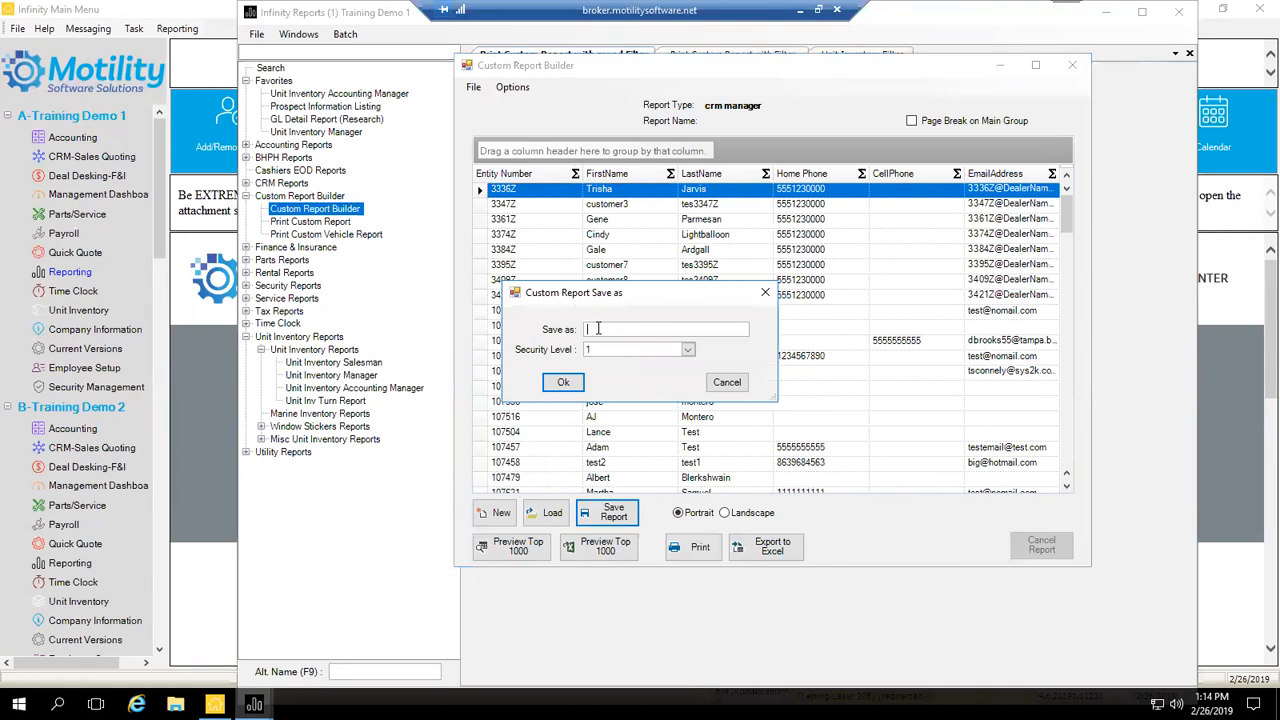
{"action": "type", "text": "FL Cusyomer"}
{"action": "key", "text": "BackSpace"}
{"action": "key", "text": "BackSpace"}
{"action": "key", "text": "BackSpace"}
{"action": "key", "text": "BackSpace"}
{"action": "key", "text": "BackSpace"}
{"action": "type", "text": "tomer Listing"}
{"action": "left_click", "coordinate": [564, 383]}
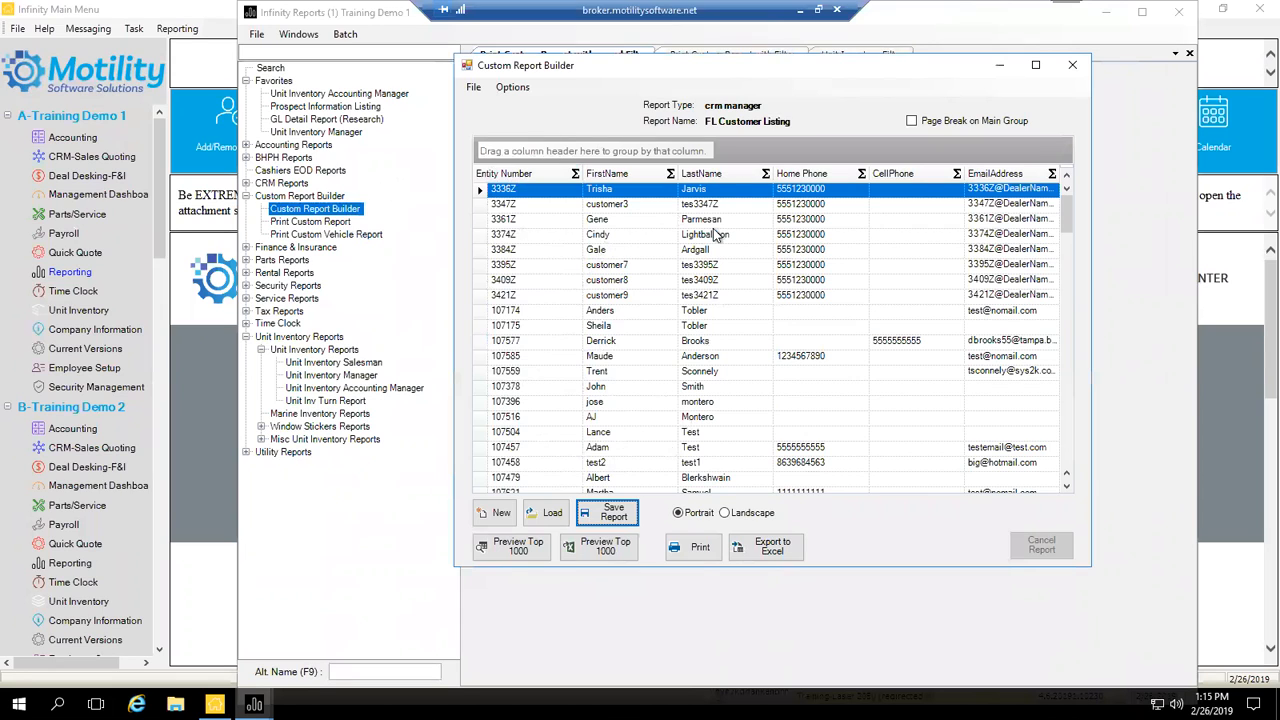
Step: Search 'stat' in the Field Chooser and tick State to add it as a column
{"action": "left_click", "coordinate": [512, 87]}
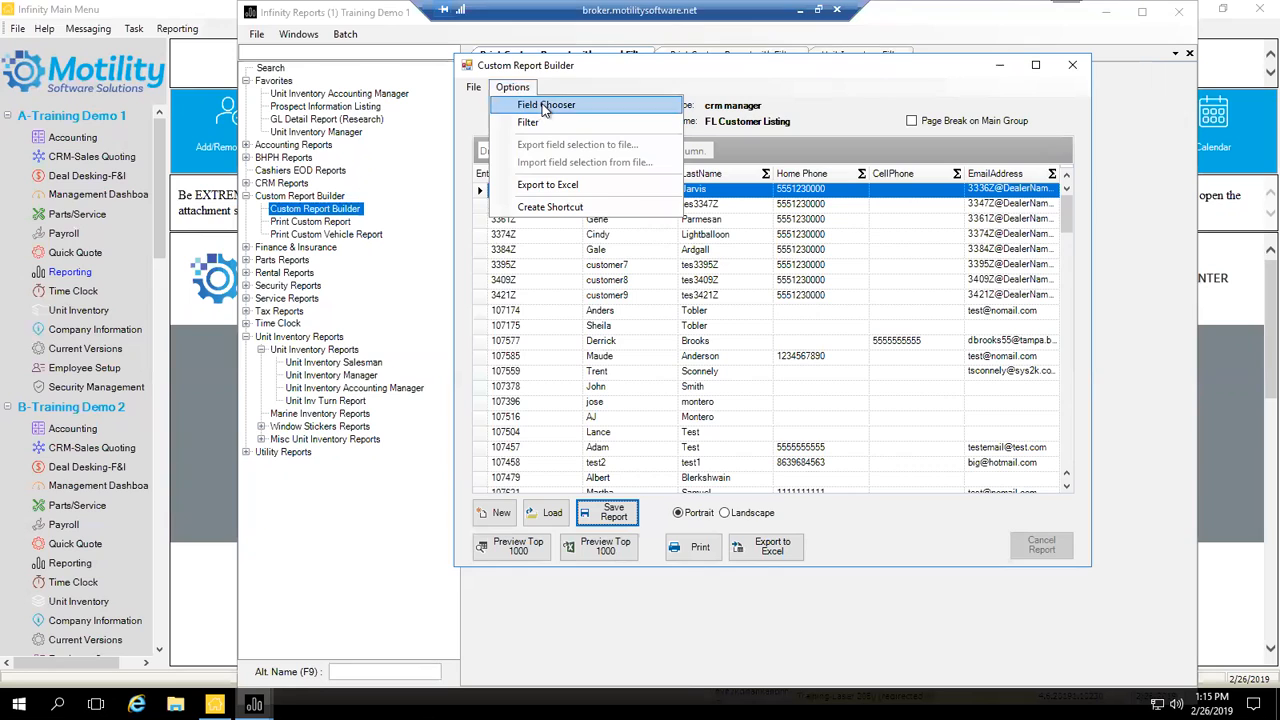
{"action": "left_click", "coordinate": [545, 108]}
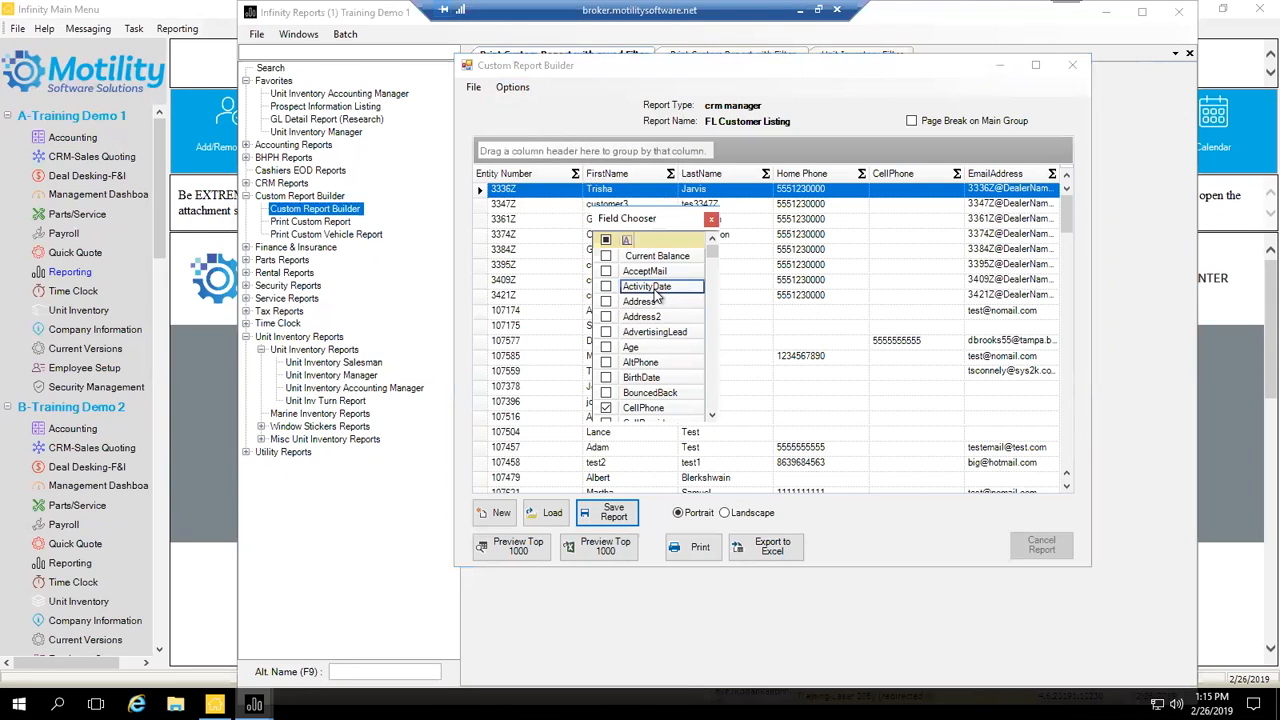
{"action": "left_click", "coordinate": [660, 240]}
{"action": "type", "text": "stat"}
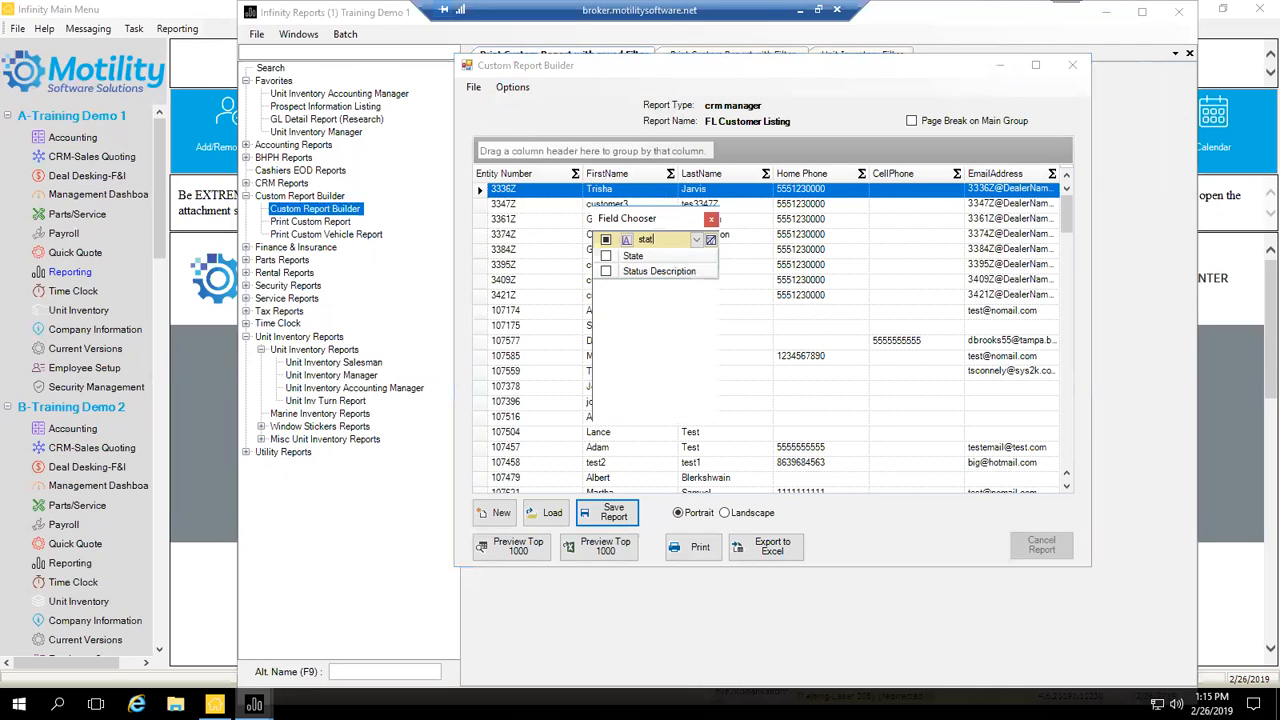
{"action": "left_click", "coordinate": [606, 256]}
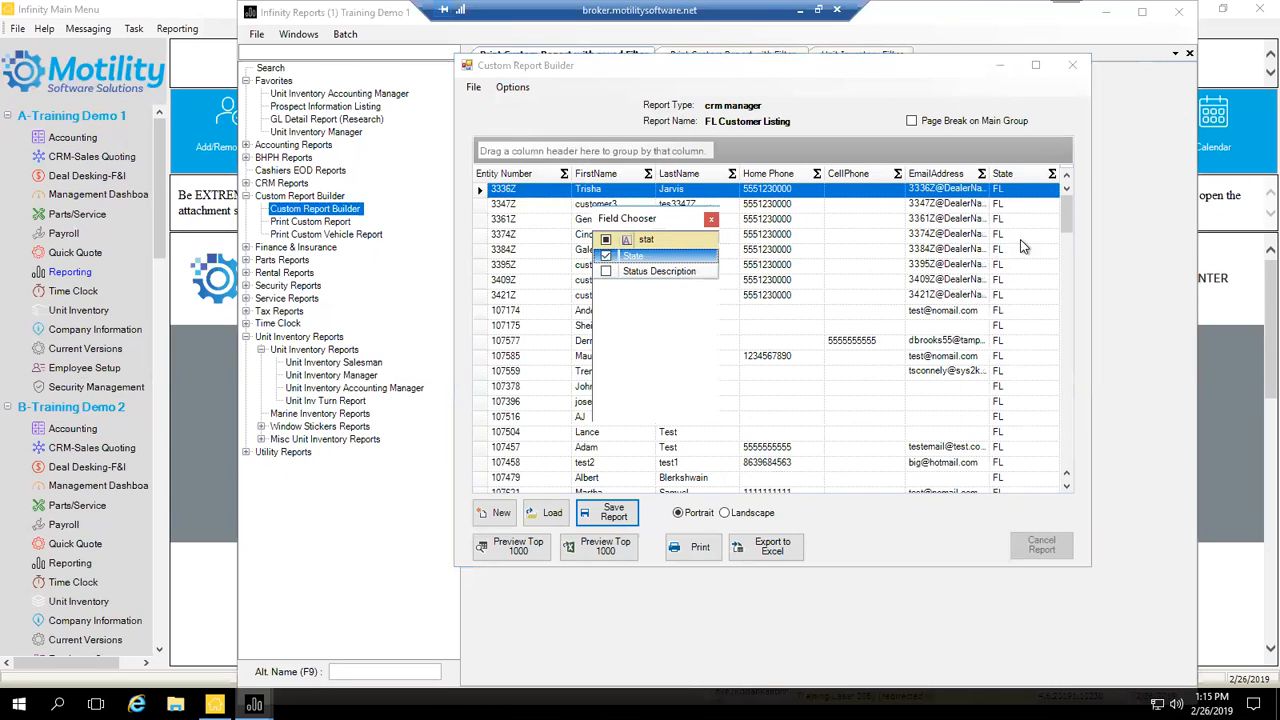
{"action": "left_click", "coordinate": [709, 219]}
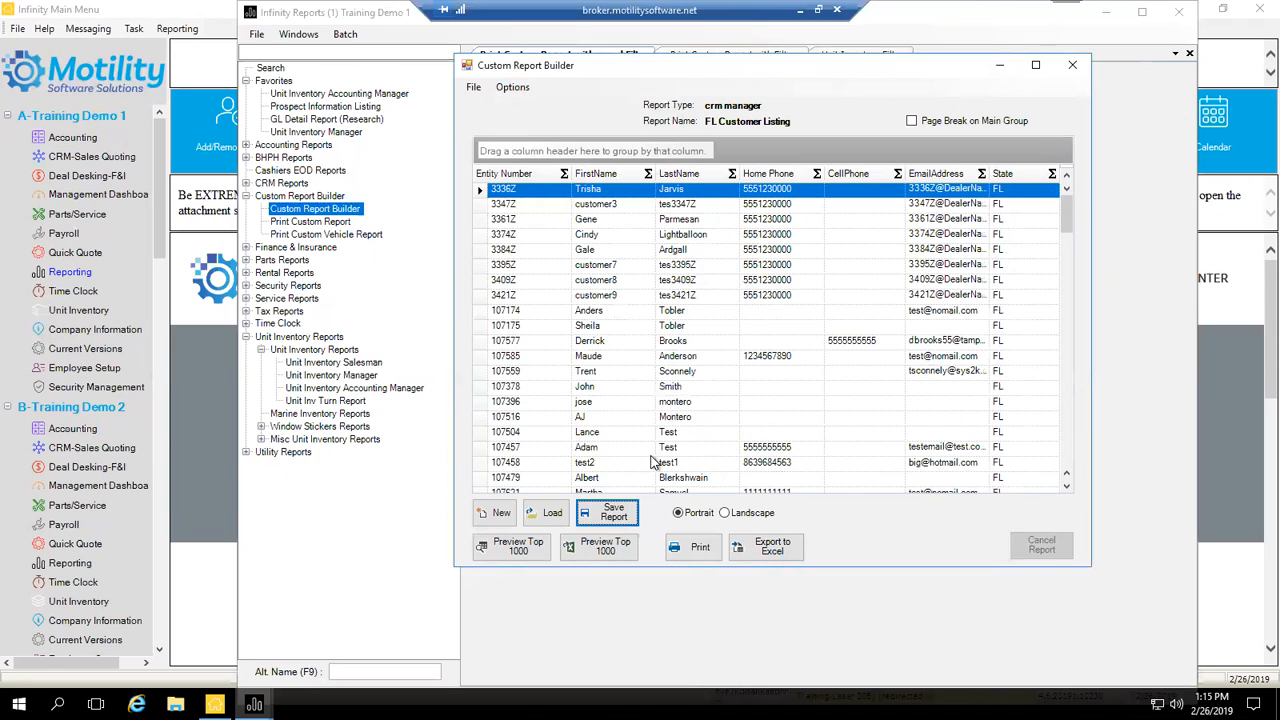
Step: Save the report, preview its top 1000 rows, then set Landscape orientation
{"action": "left_click", "coordinate": [632, 516]}
{"action": "left_click", "coordinate": [517, 552]}
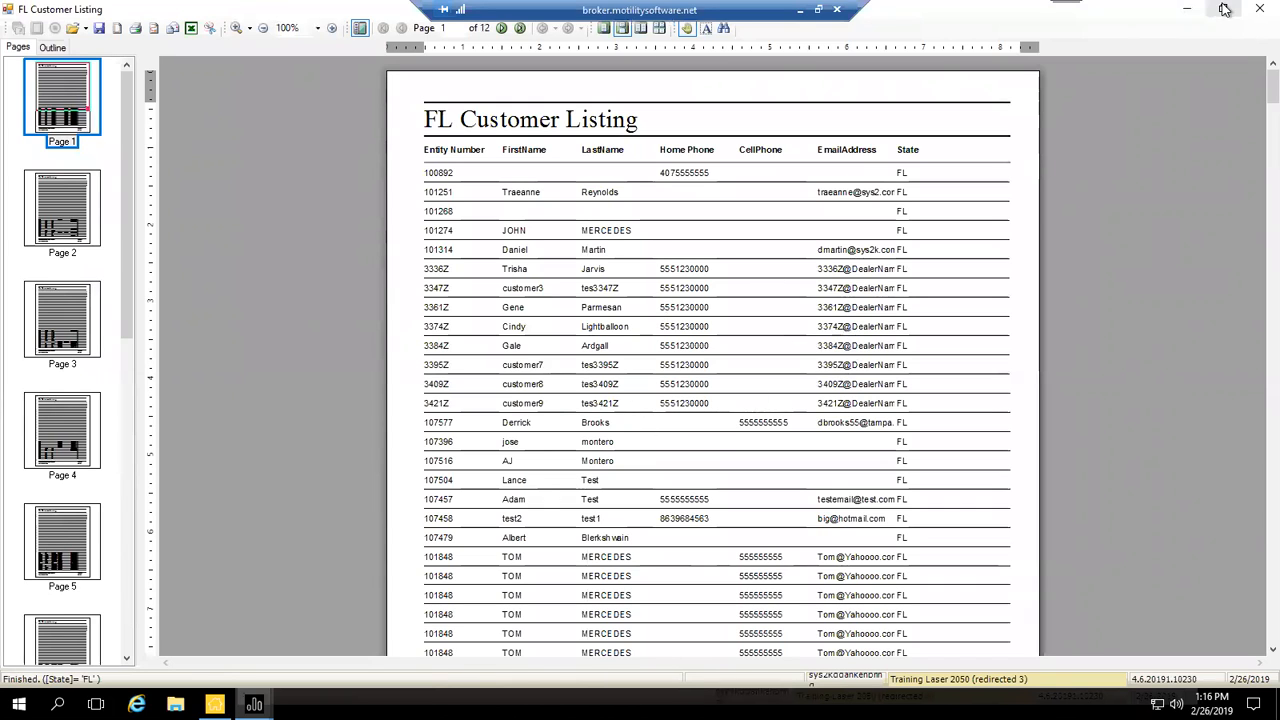
{"action": "left_click", "coordinate": [1258, 9]}
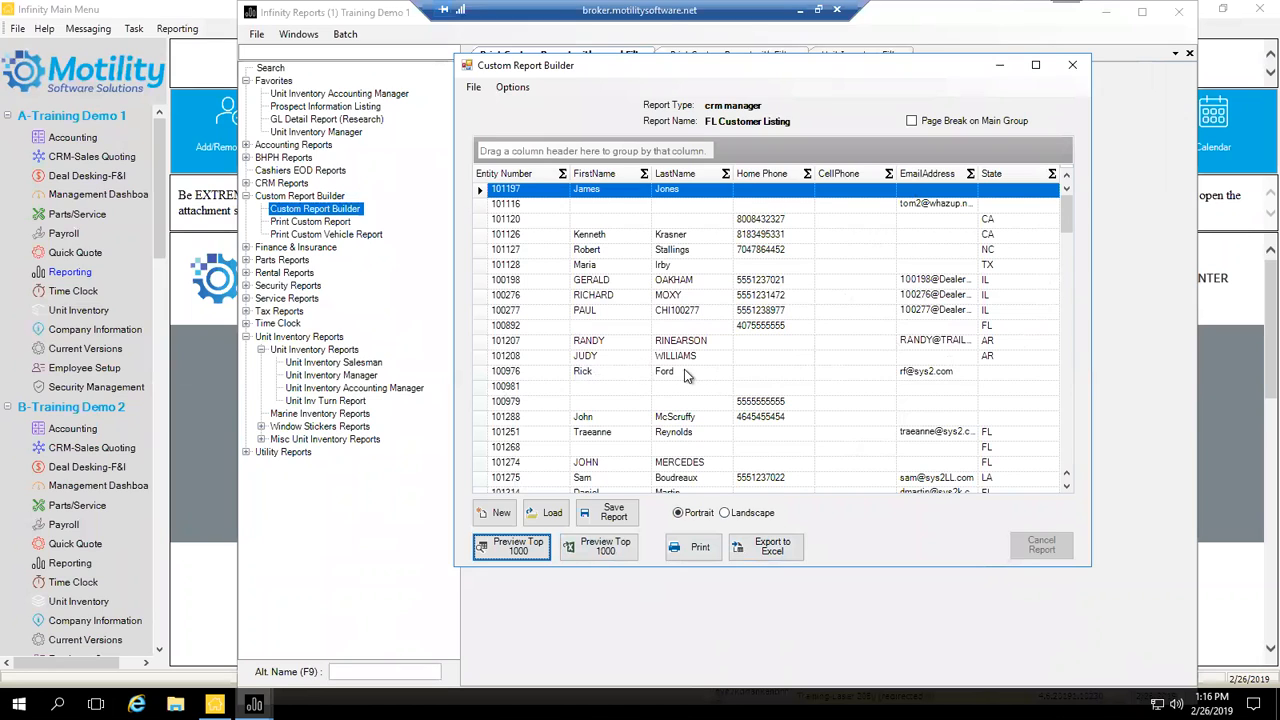
{"action": "left_click", "coordinate": [724, 513]}
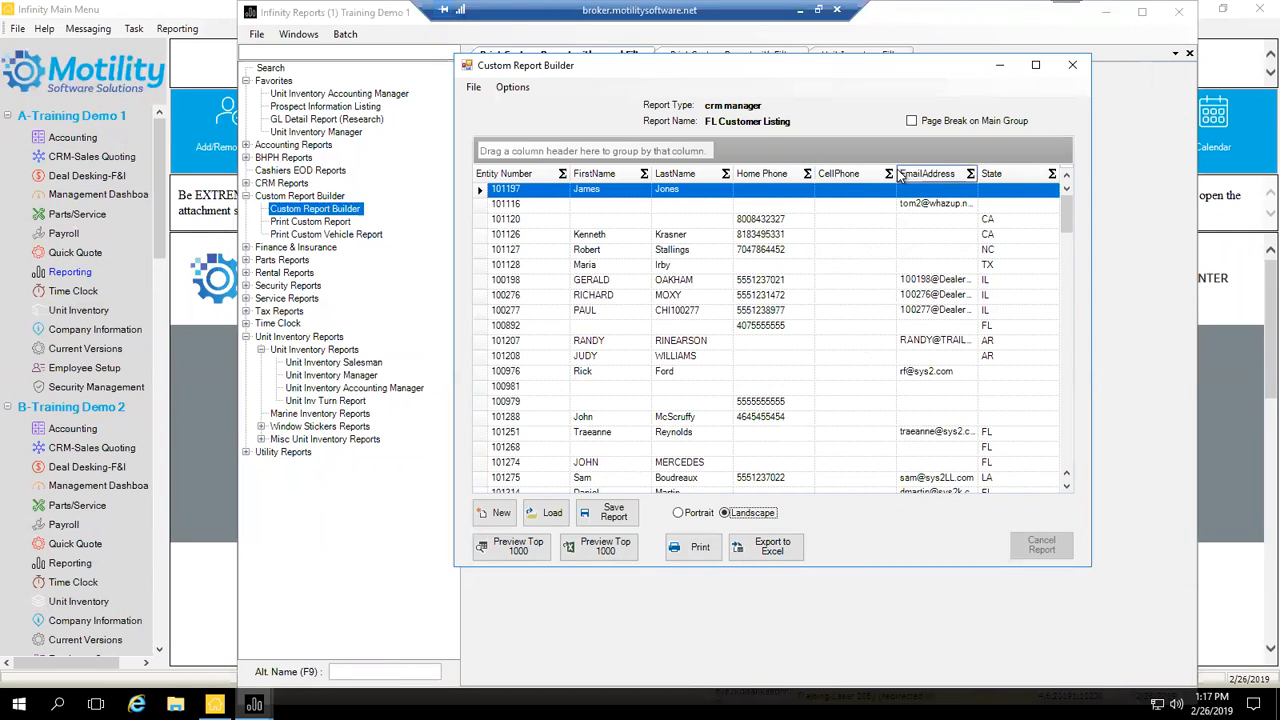
Step: Narrow the CellPhone column by dragging its border left, then open the Options menu
{"action": "left_click_drag", "start_coordinate": [900, 175], "coordinate": [883, 176]}
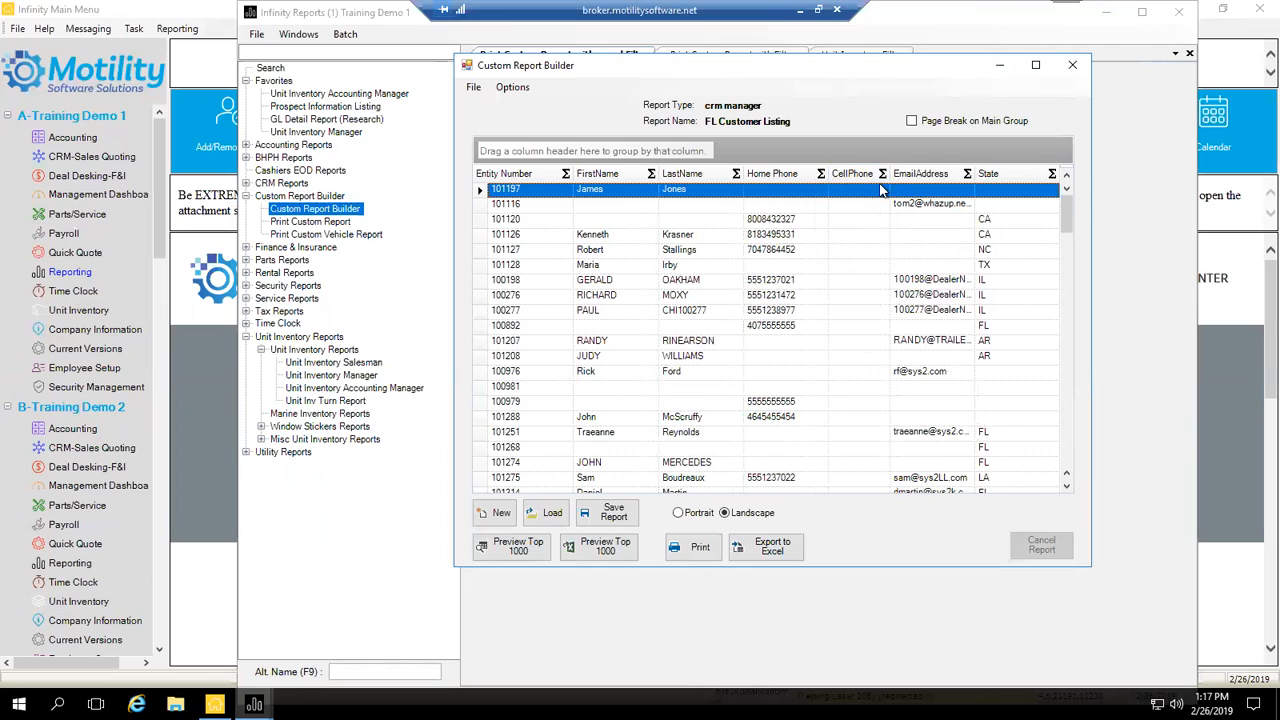
{"action": "left_click", "coordinate": [512, 87]}
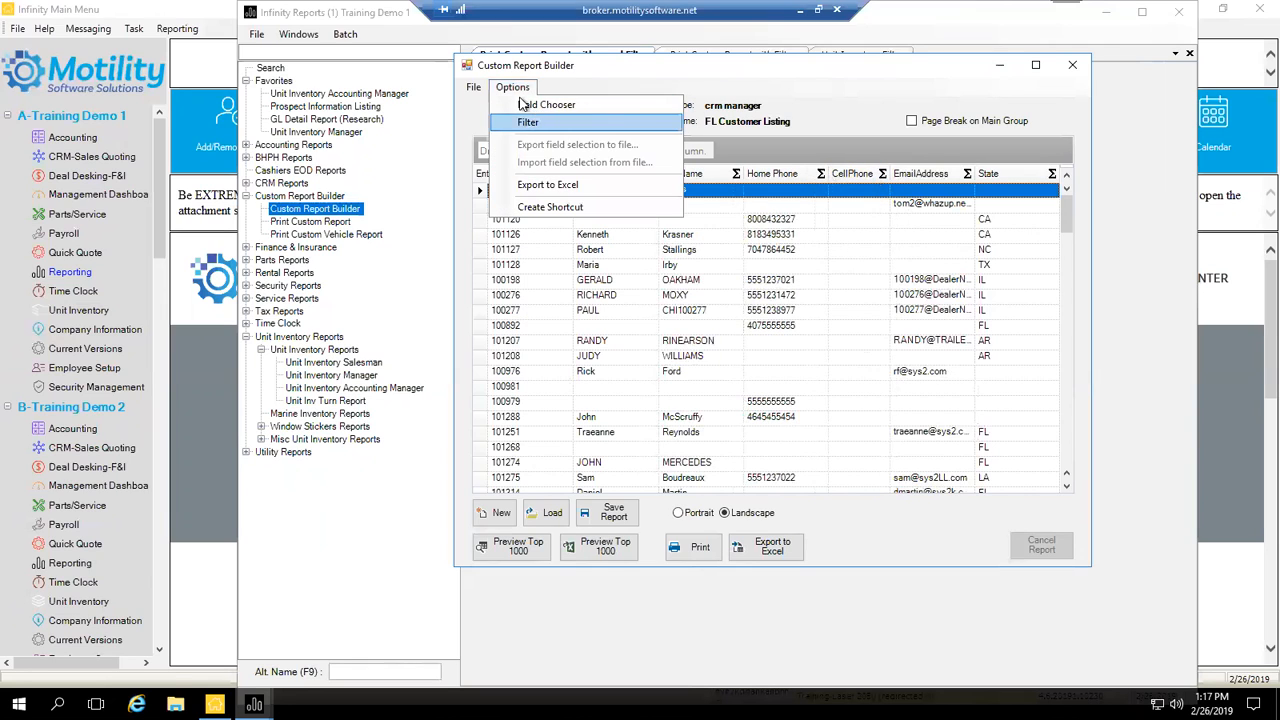
Step: Reapply the existing State = FL filter from the Filter dialog
{"action": "left_click", "coordinate": [526, 121]}
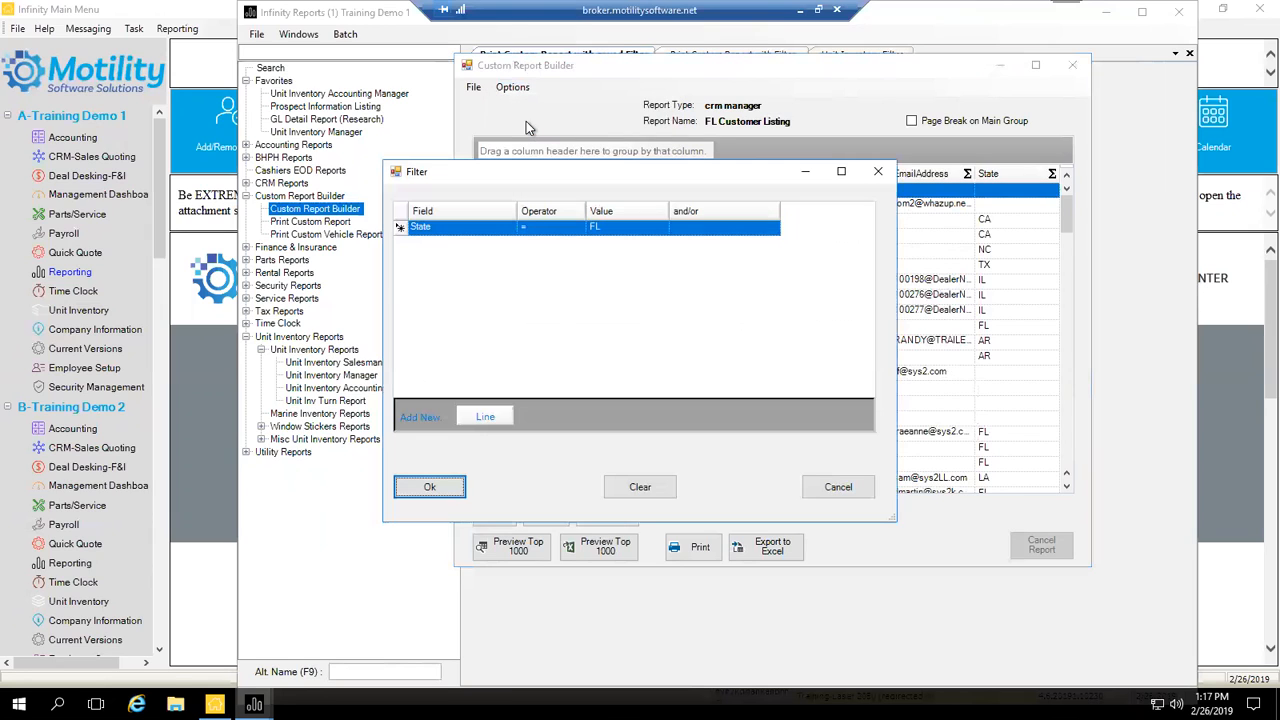
{"action": "left_click", "coordinate": [447, 485]}
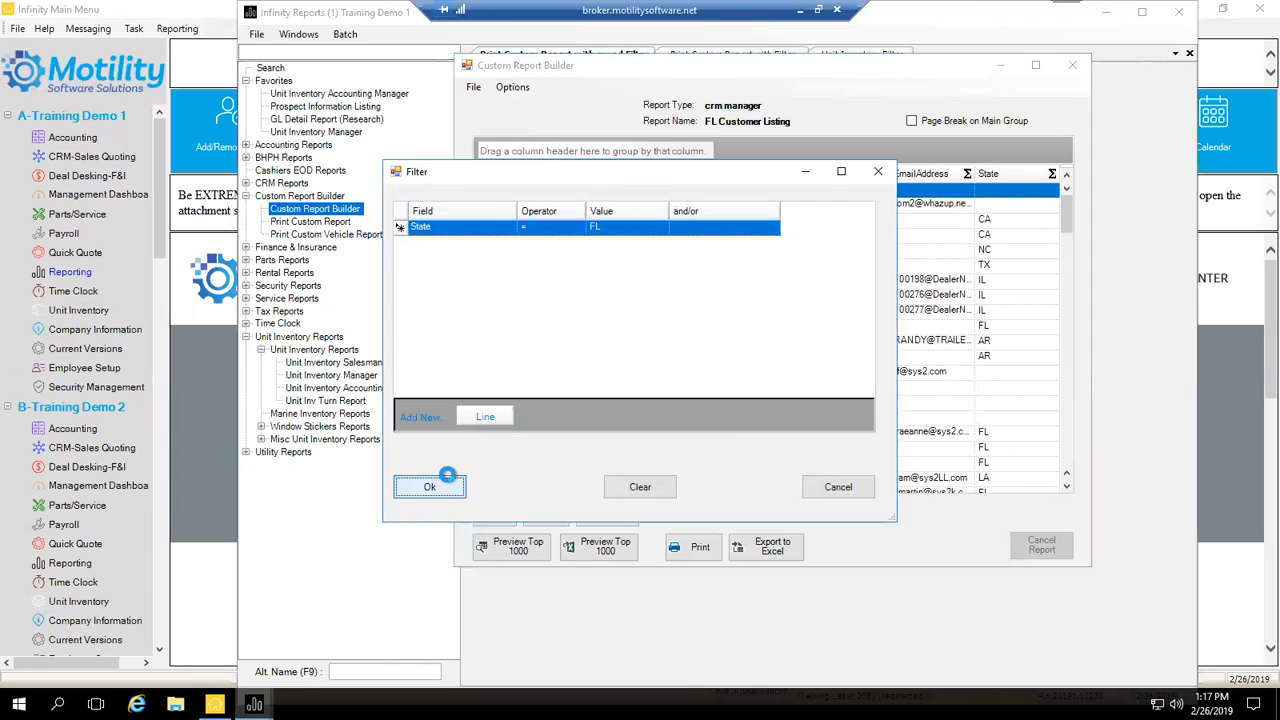
{"action": "left_click", "coordinate": [447, 478]}
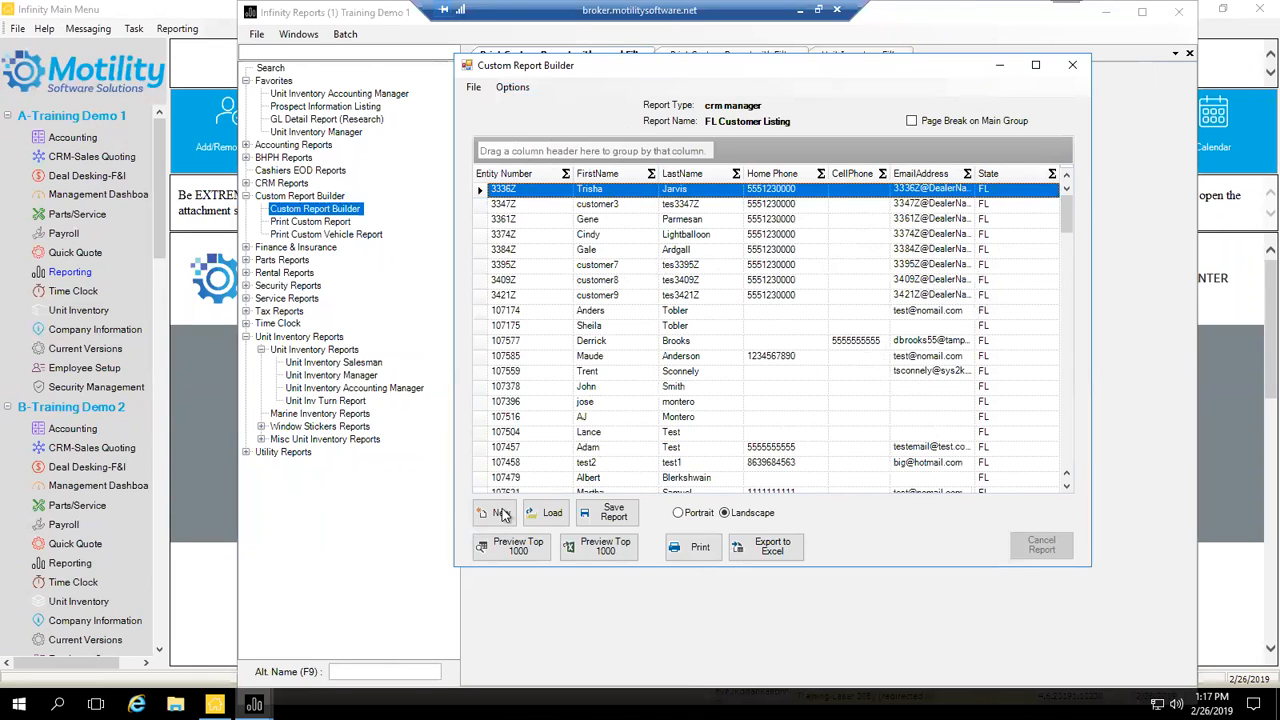
Step: Save the report layout, close Custom Report Builder, and briefly filter the report list by 'fl'
{"action": "left_click", "coordinate": [613, 514]}
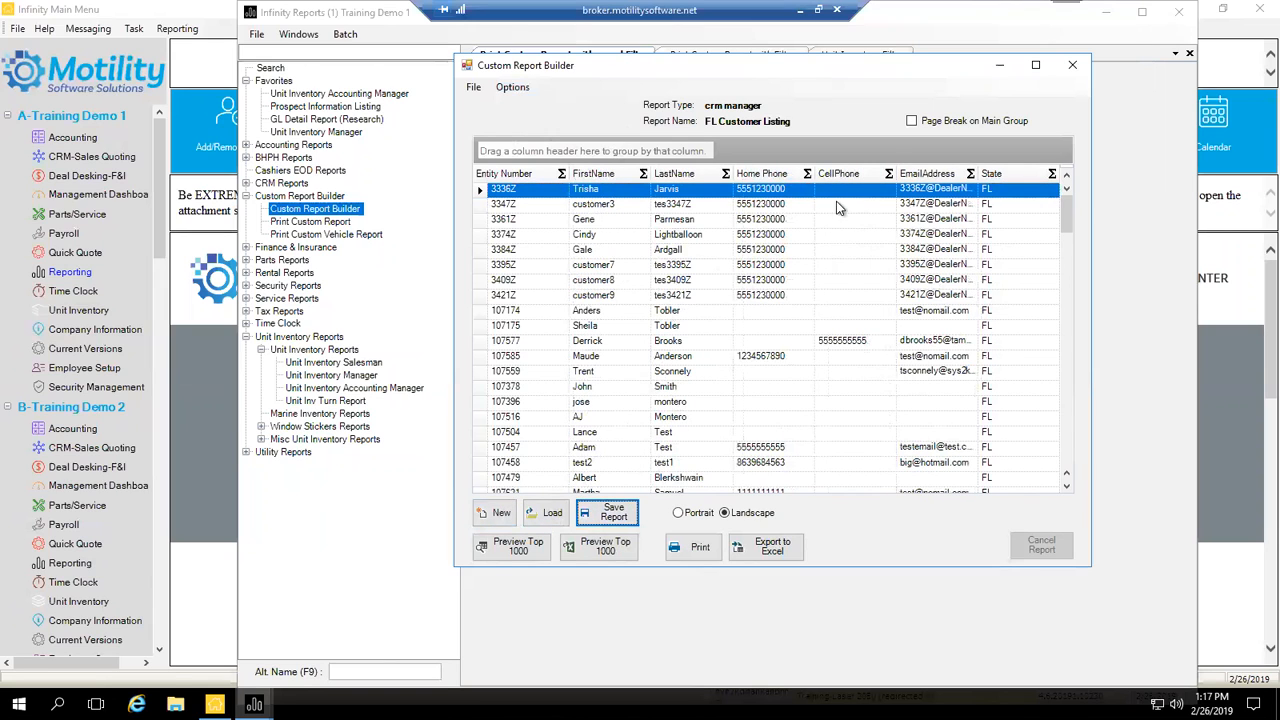
{"action": "left_click", "coordinate": [1073, 66]}
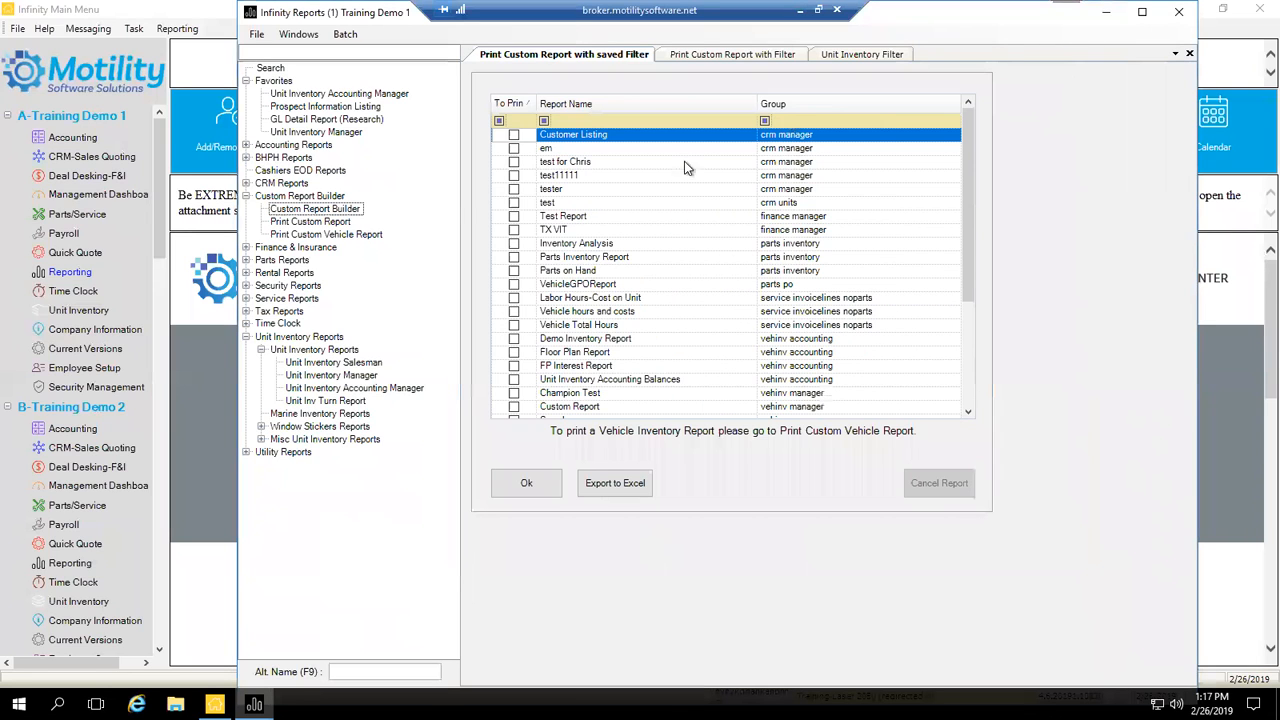
{"action": "left_click", "coordinate": [588, 121]}
{"action": "type", "text": "fl"}
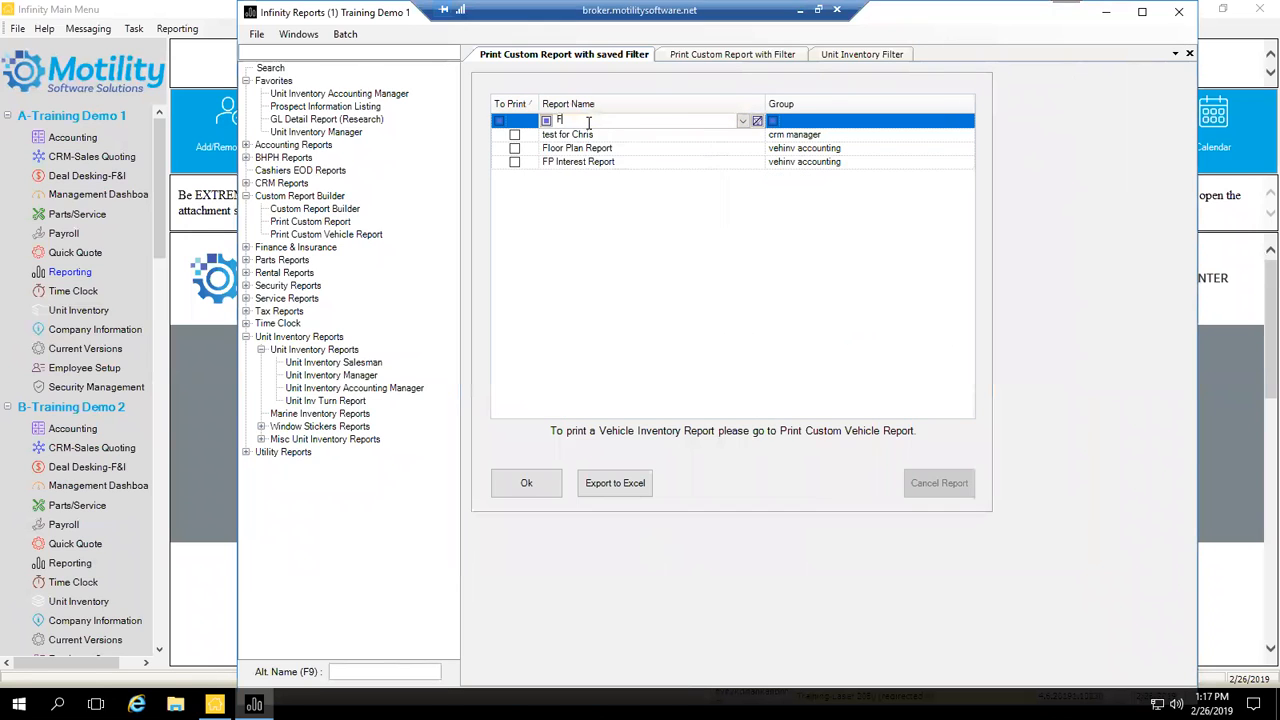
{"action": "key", "text": "BackSpace"}
{"action": "key", "text": "BackSpace"}
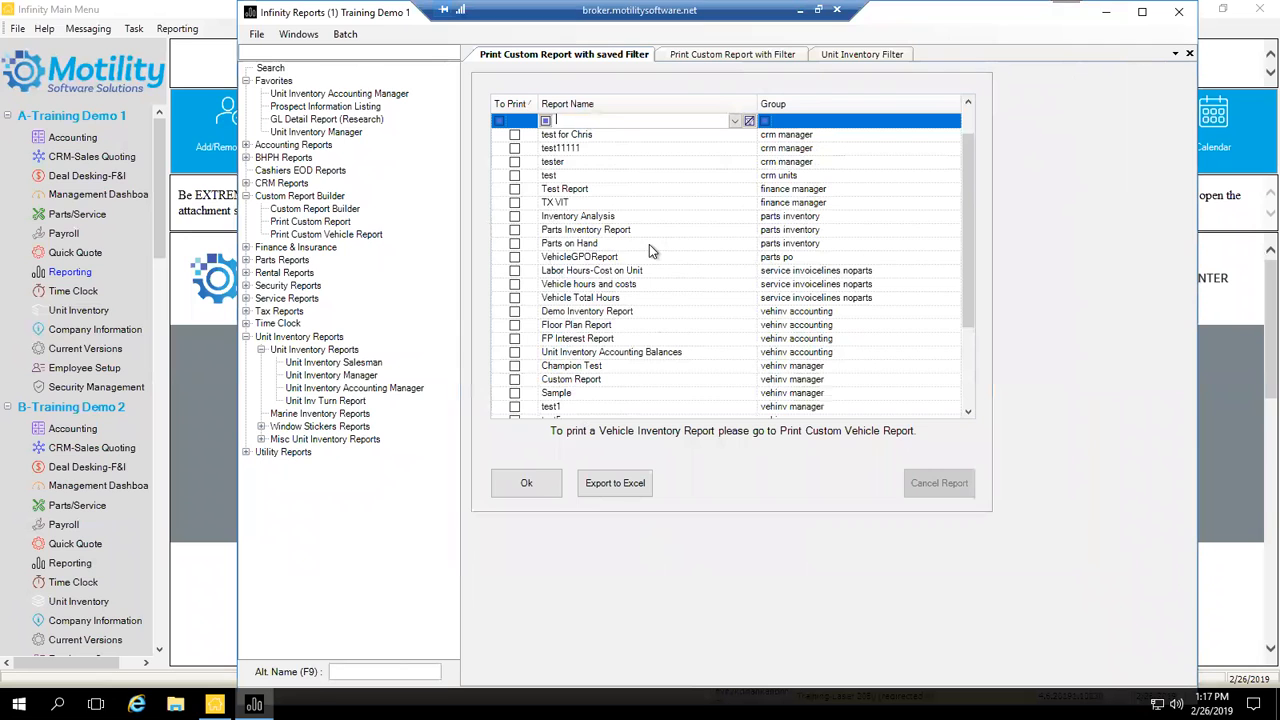
Step: Close Infinity Reports, relaunch Reporting, and expand the Custom Report Builder group
{"action": "left_click", "coordinate": [1189, 22]}
{"action": "double_click", "coordinate": [64, 274]}
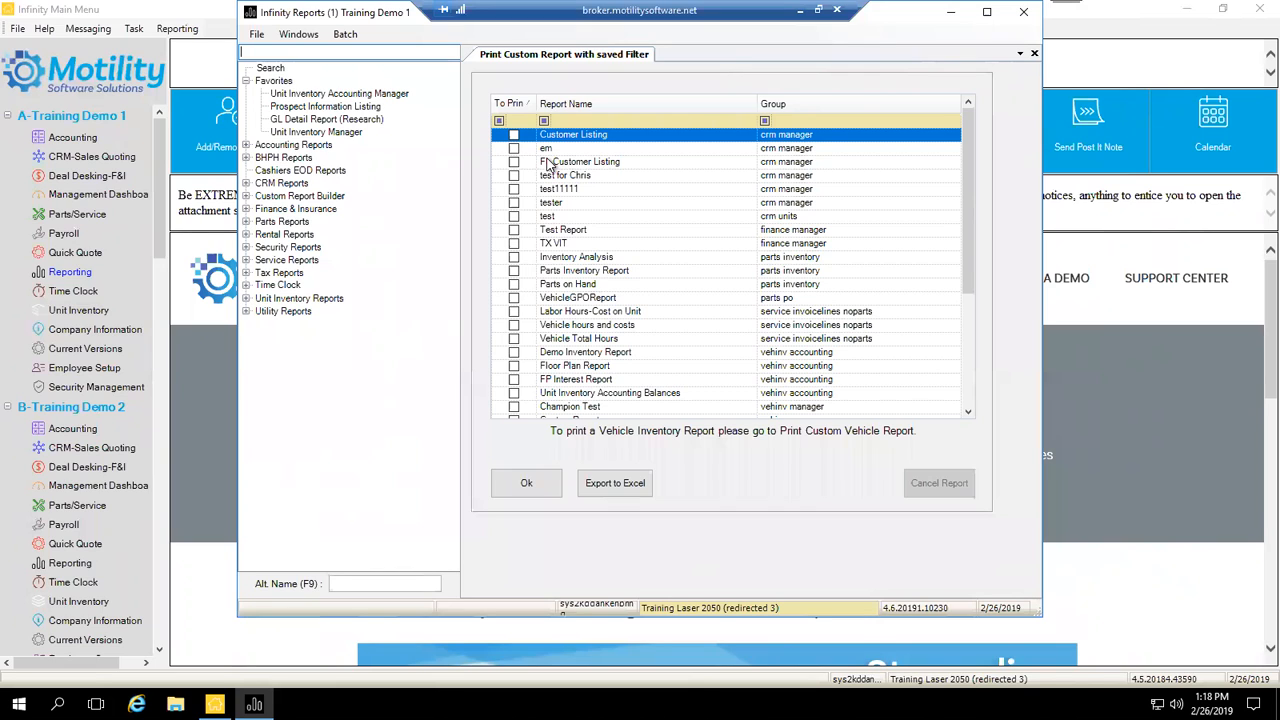
{"action": "left_click", "coordinate": [248, 204]}
{"action": "left_click", "coordinate": [248, 204]}
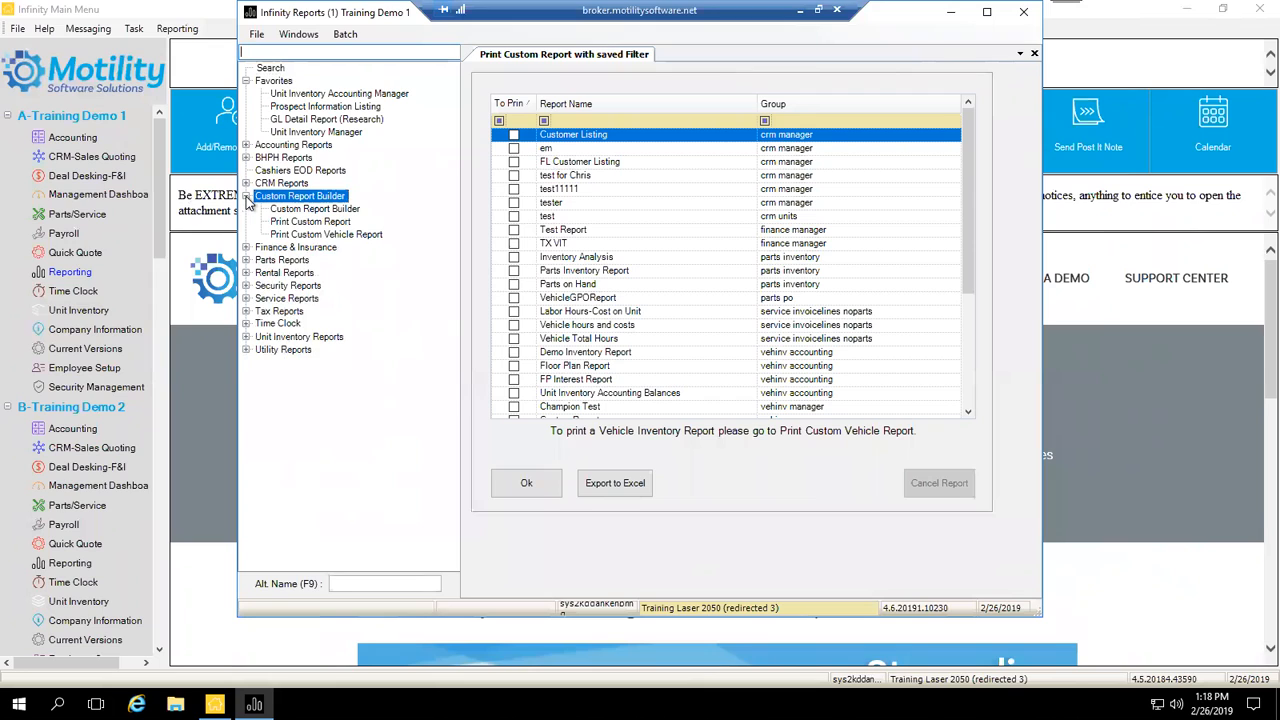
Step: Create a new custom report of type 'vehinv manager w' in Custom Report Builder
{"action": "double_click", "coordinate": [308, 210]}
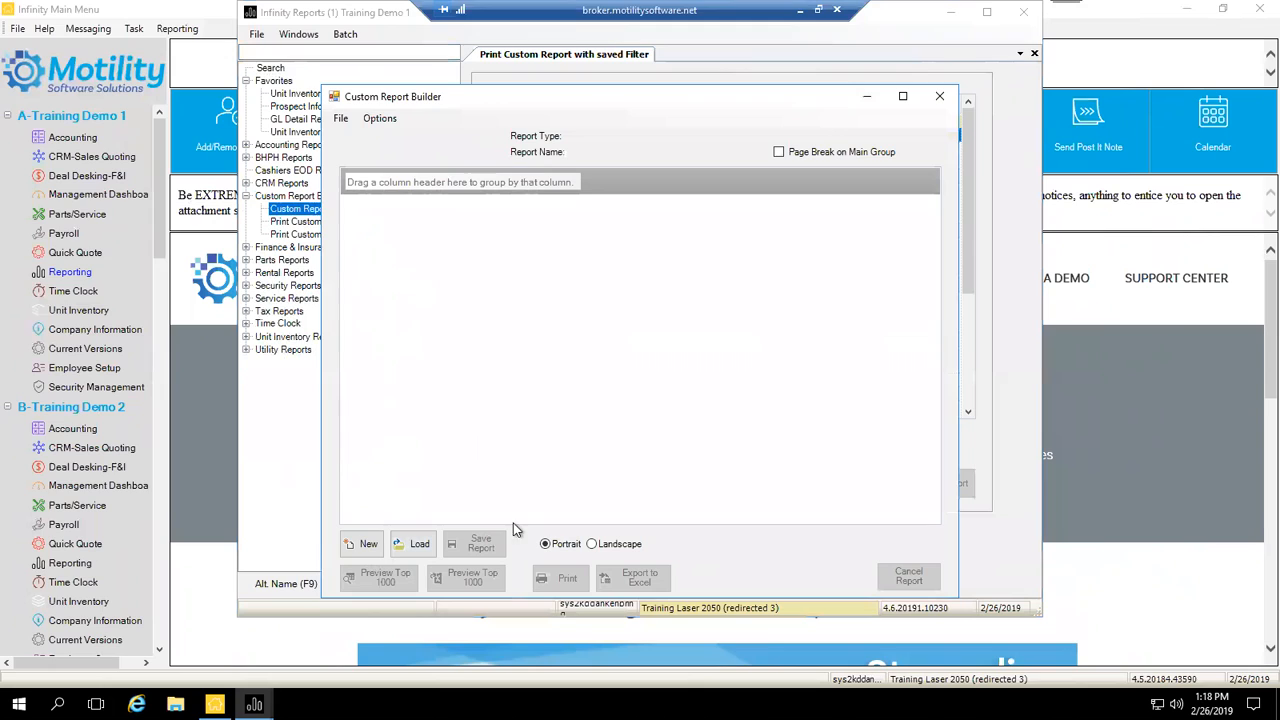
{"action": "left_click", "coordinate": [355, 543]}
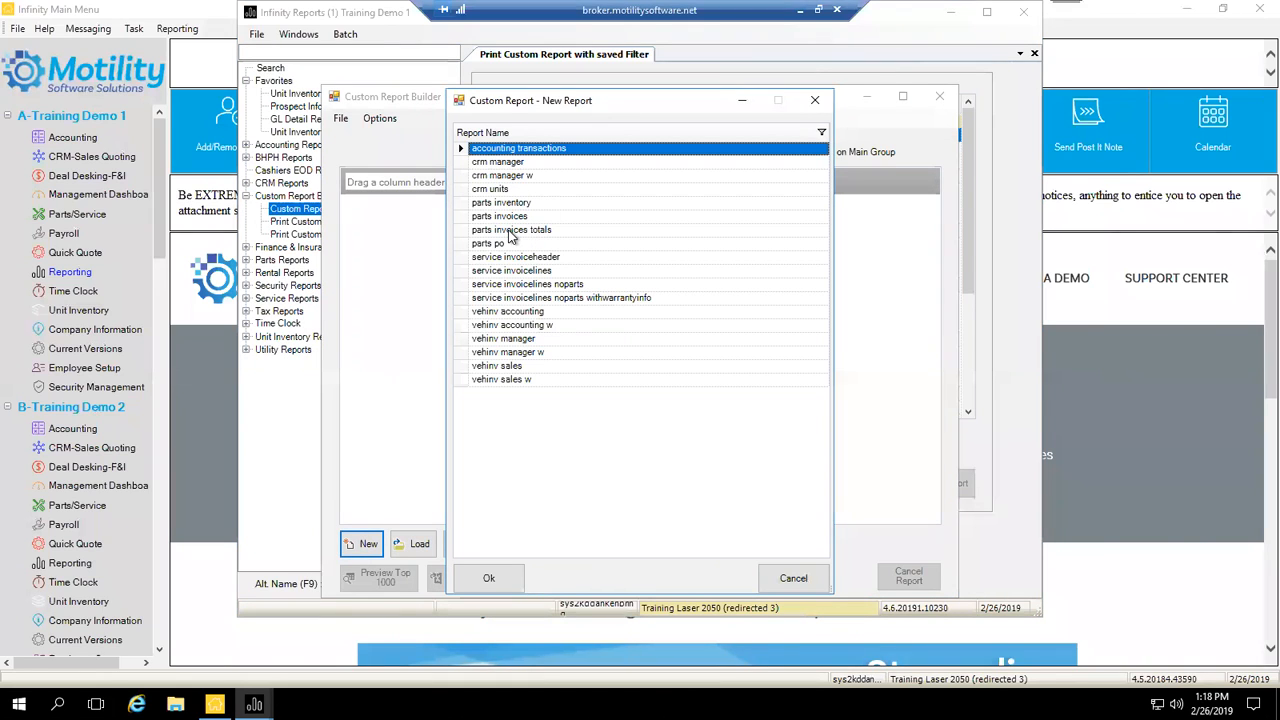
{"action": "left_click", "coordinate": [520, 341]}
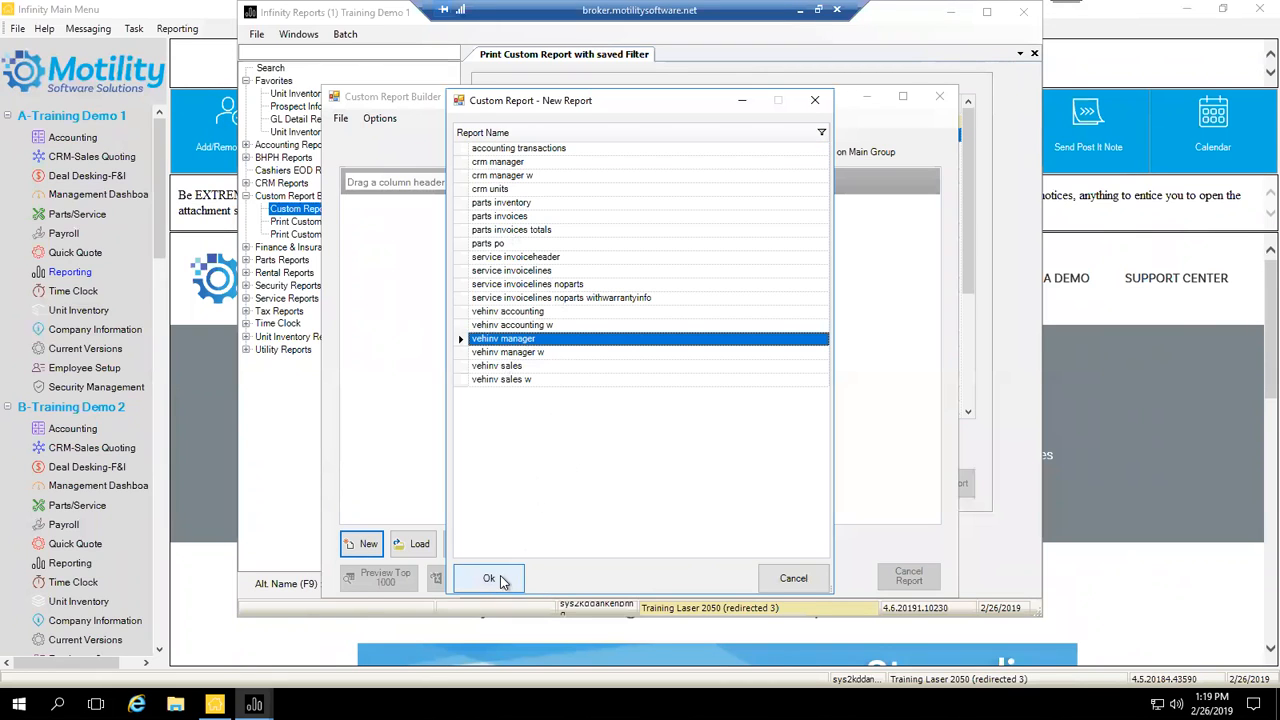
{"action": "left_click", "coordinate": [519, 354]}
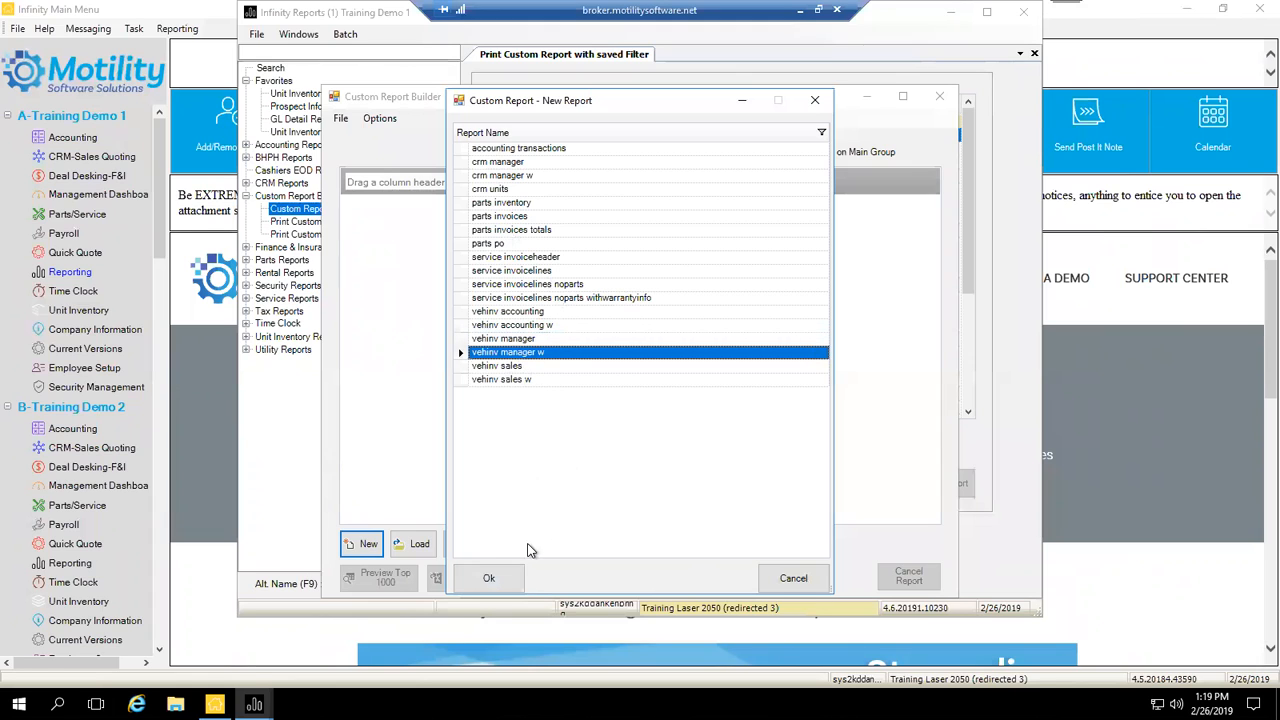
{"action": "left_click", "coordinate": [503, 588]}
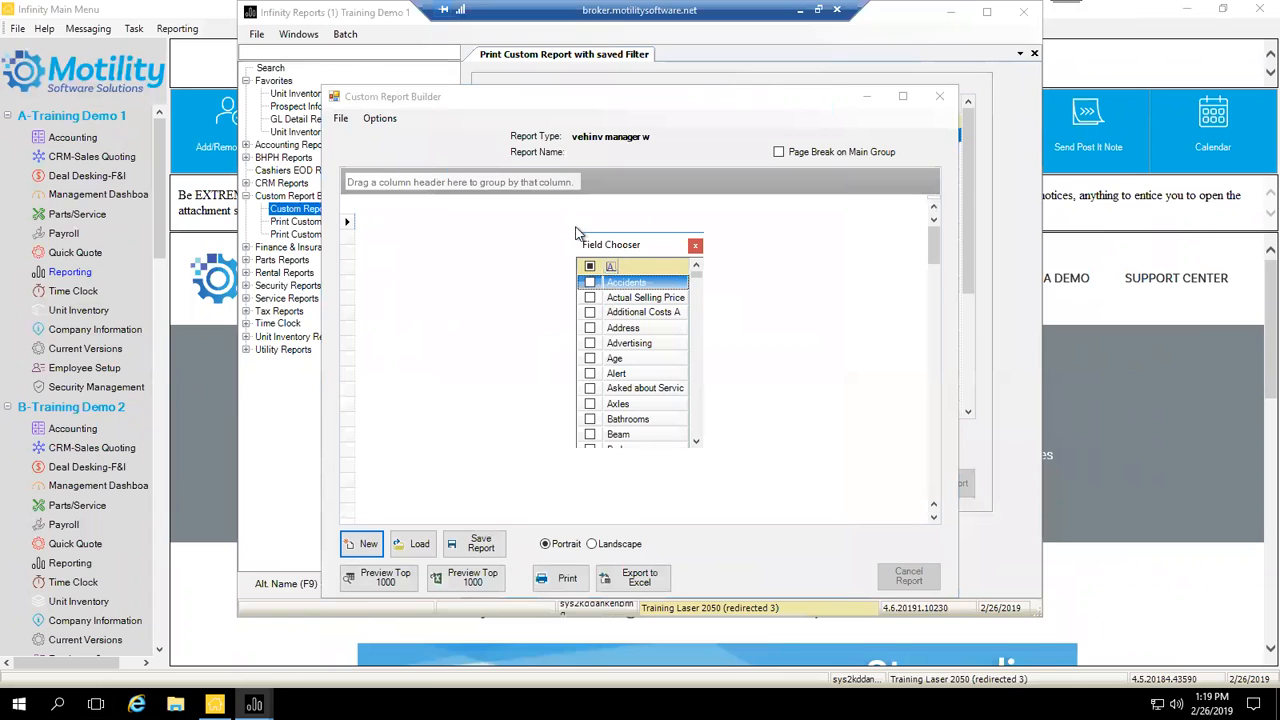
Step: Search the Field Chooser and add the Stock# and Yr fields to the report
{"action": "left_click_drag", "start_coordinate": [570, 232], "coordinate": [516, 202]}
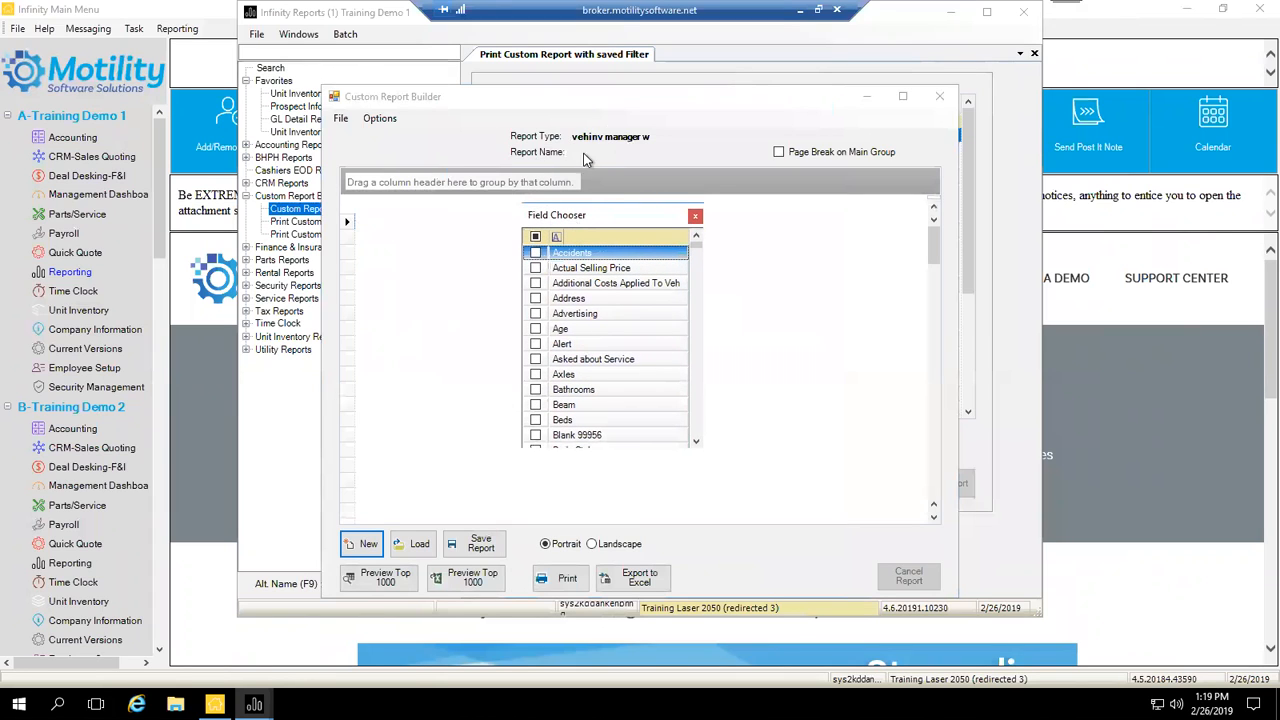
{"action": "left_click", "coordinate": [581, 237]}
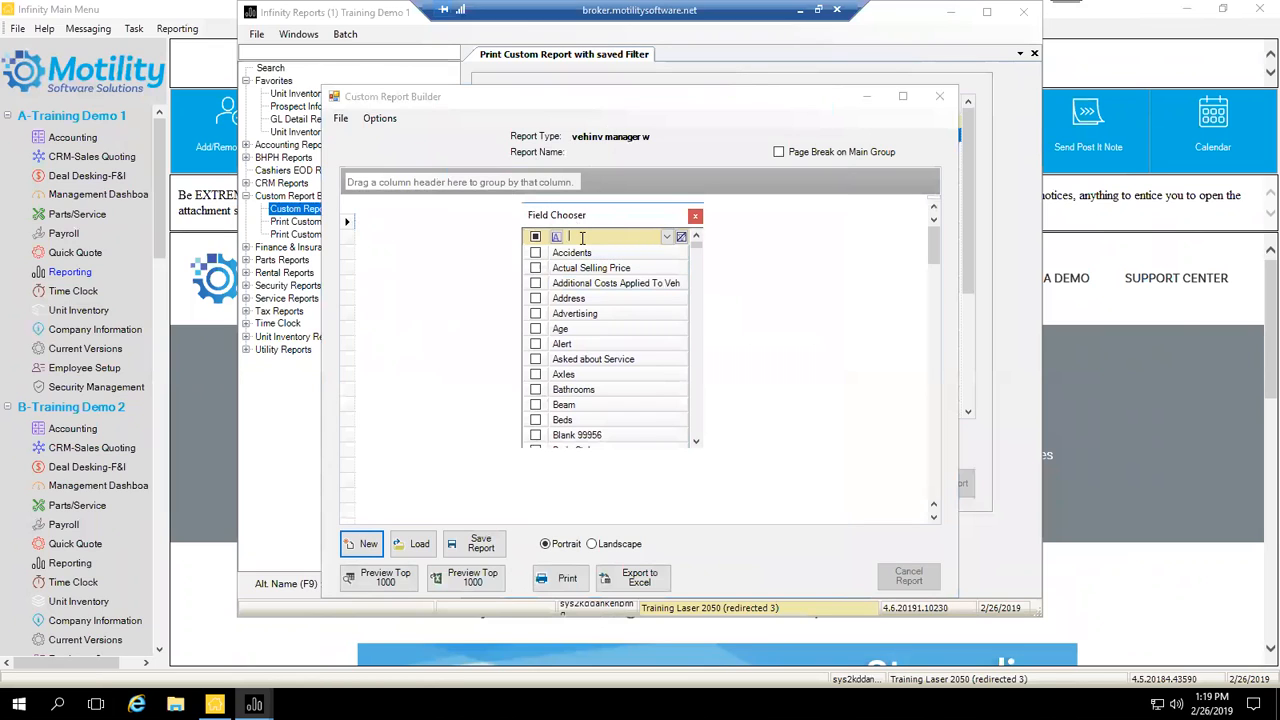
{"action": "type", "text": "sto"}
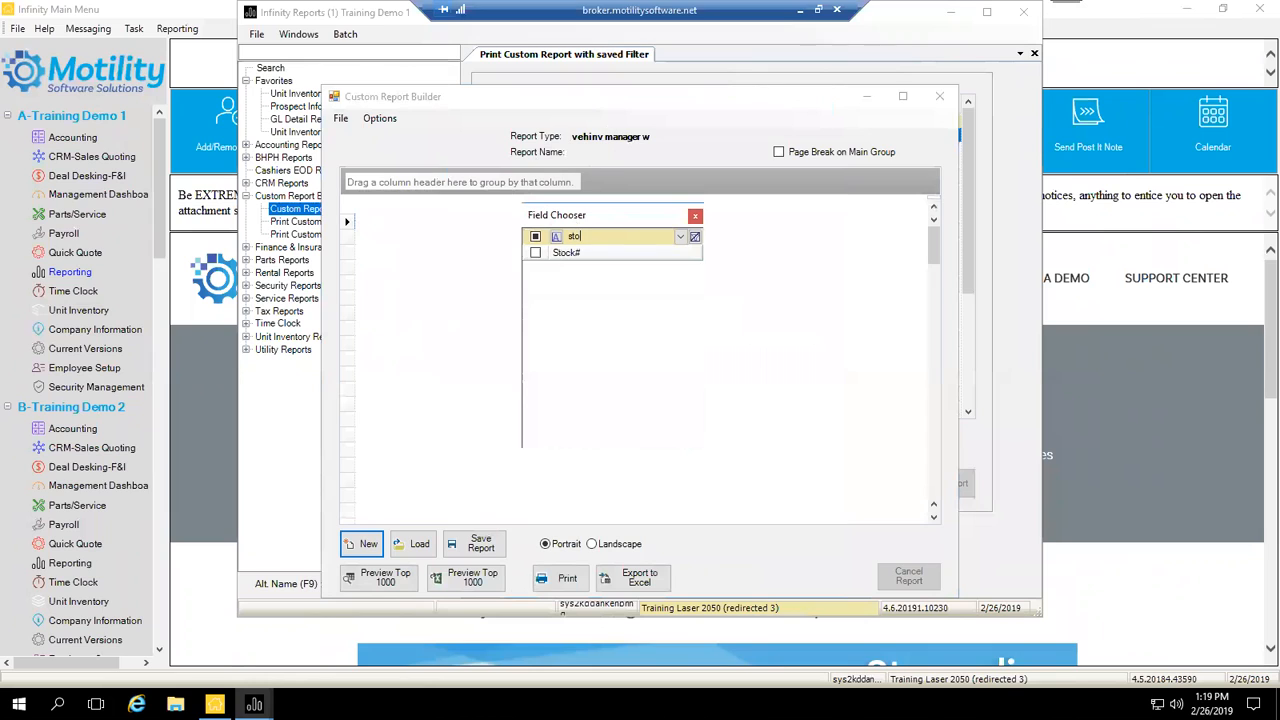
{"action": "left_click", "coordinate": [535, 252]}
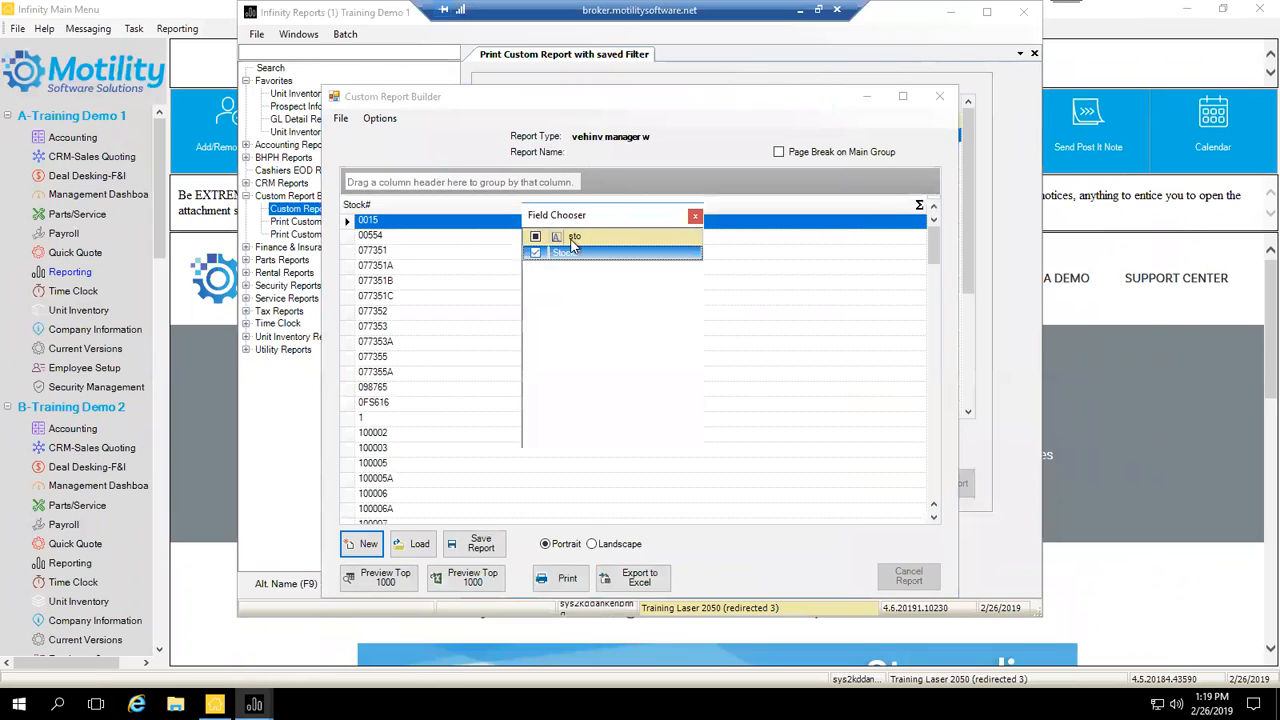
{"action": "left_click", "coordinate": [587, 237]}
{"action": "type", "text": "yr"}
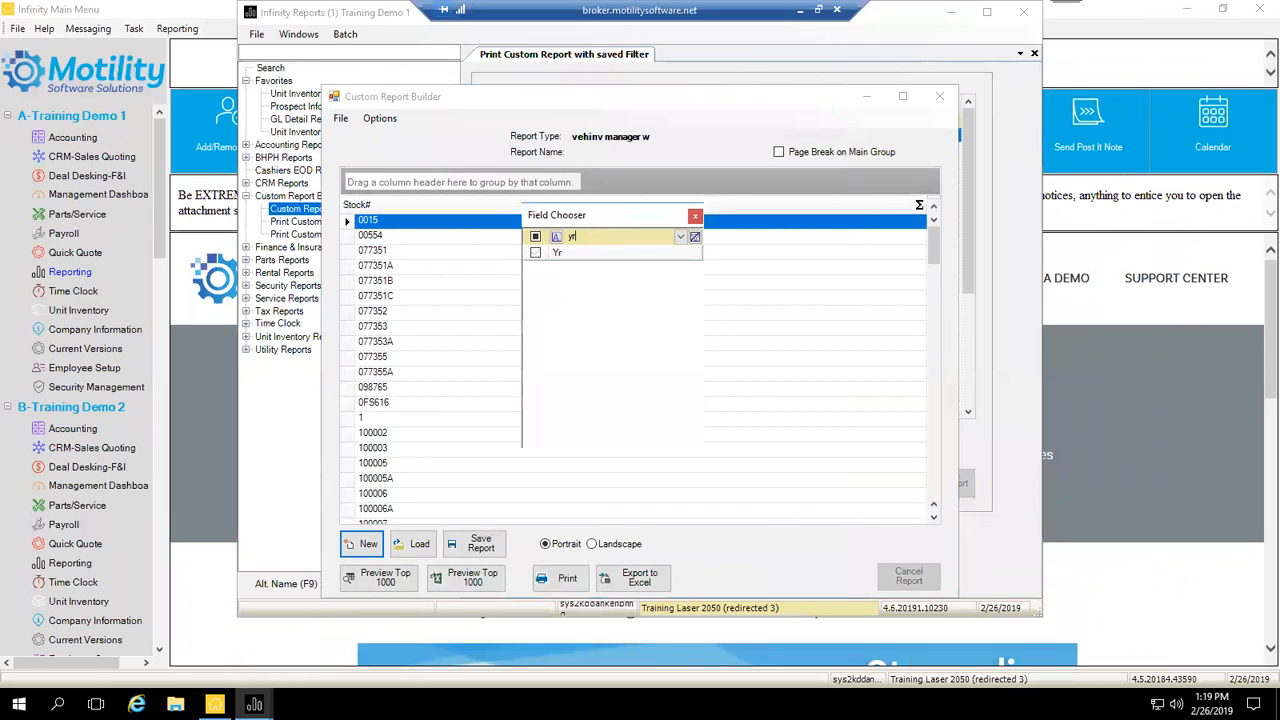
{"action": "left_click", "coordinate": [535, 253]}
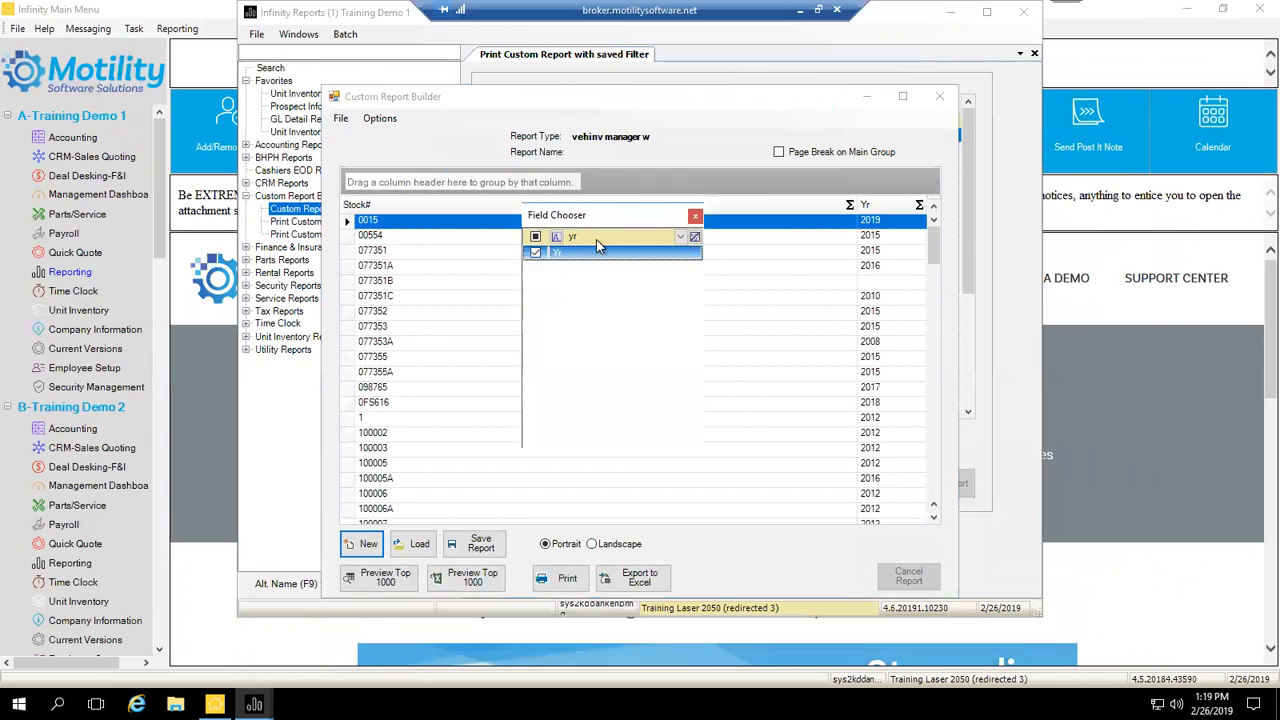
Step: Add the Make, Model and NUD fields, then close the Field Chooser
{"action": "key", "text": "BackSpace"}
{"action": "key", "text": "BackSpace"}
{"action": "type", "text": "make"}
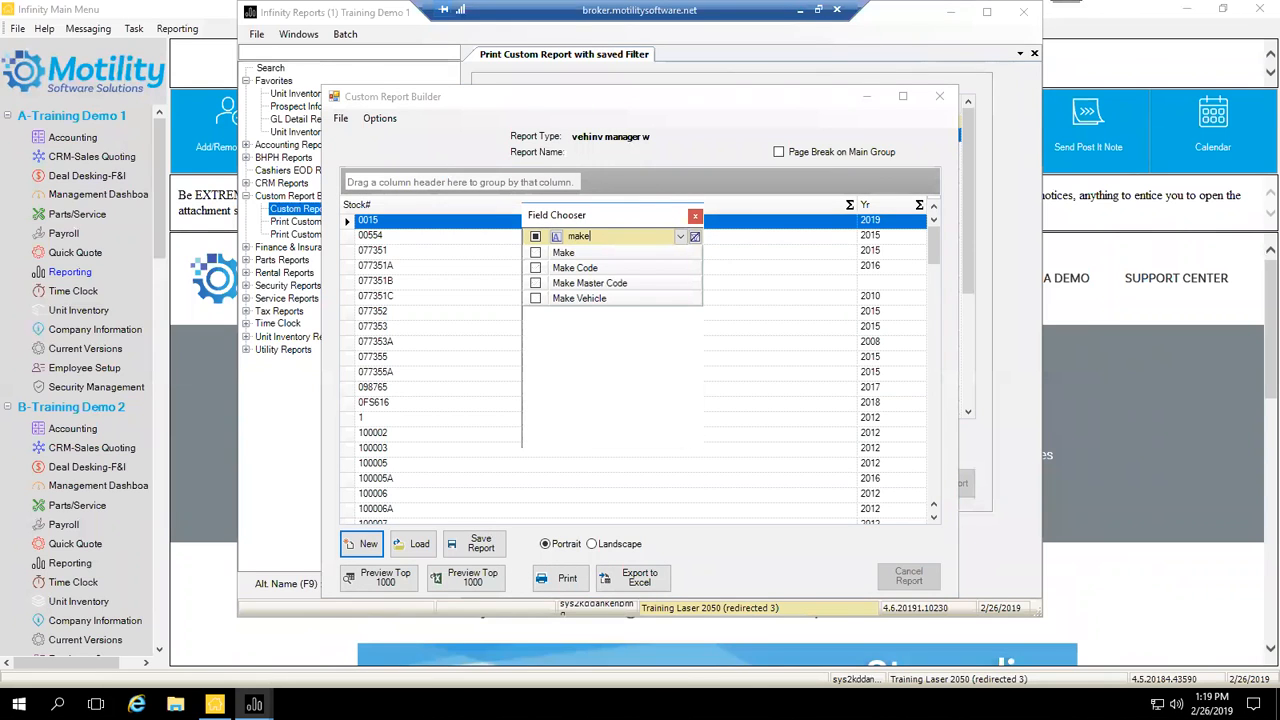
{"action": "left_click", "coordinate": [536, 252]}
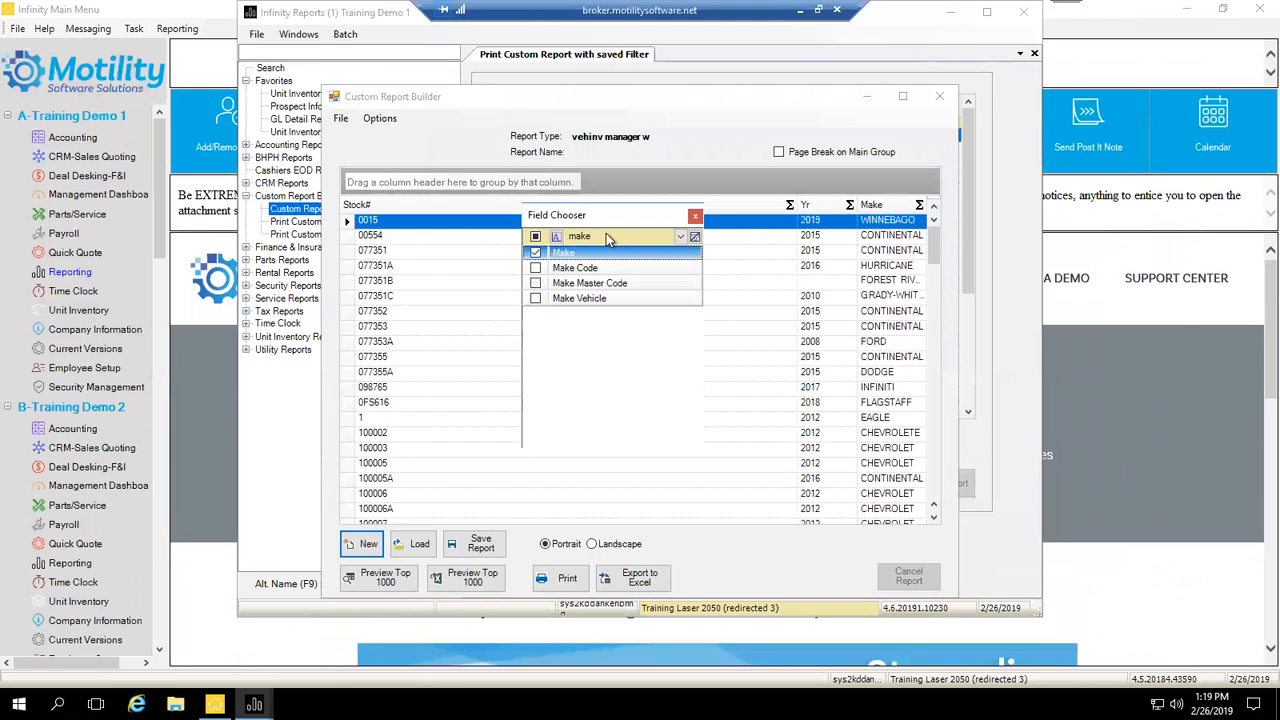
{"action": "left_click", "coordinate": [600, 237]}
{"action": "type", "text": "model"}
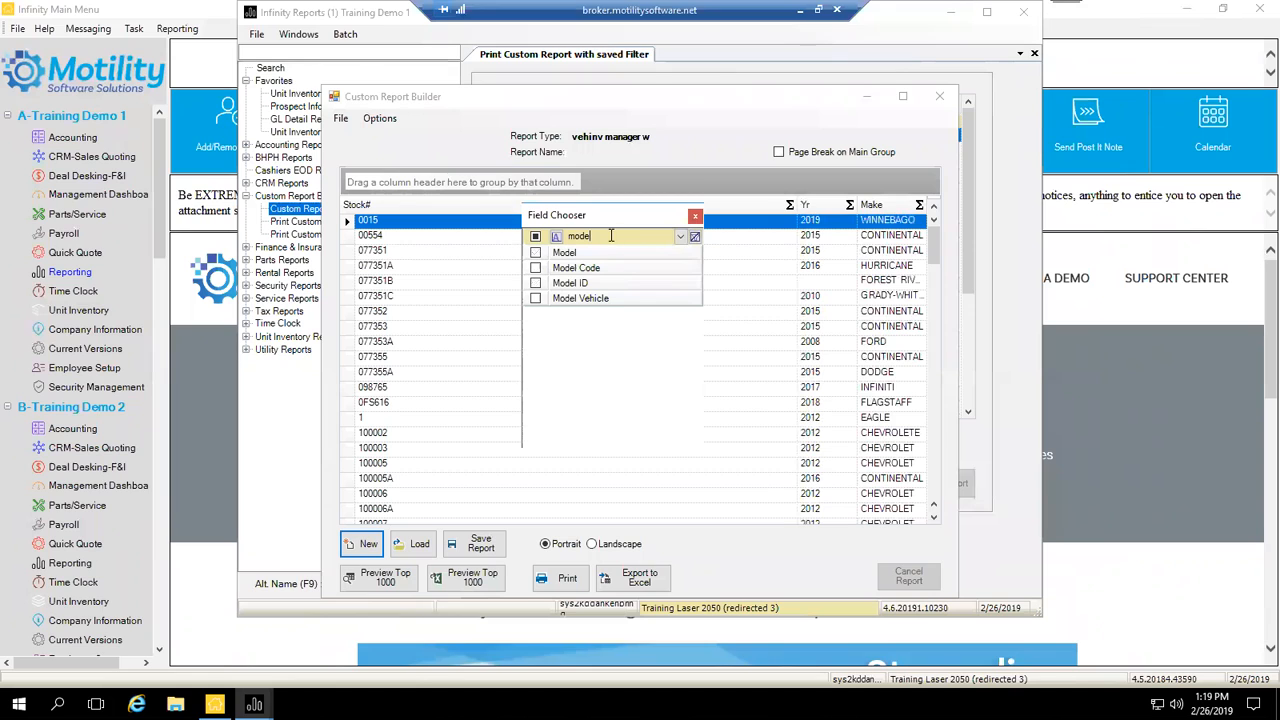
{"action": "left_click", "coordinate": [536, 252]}
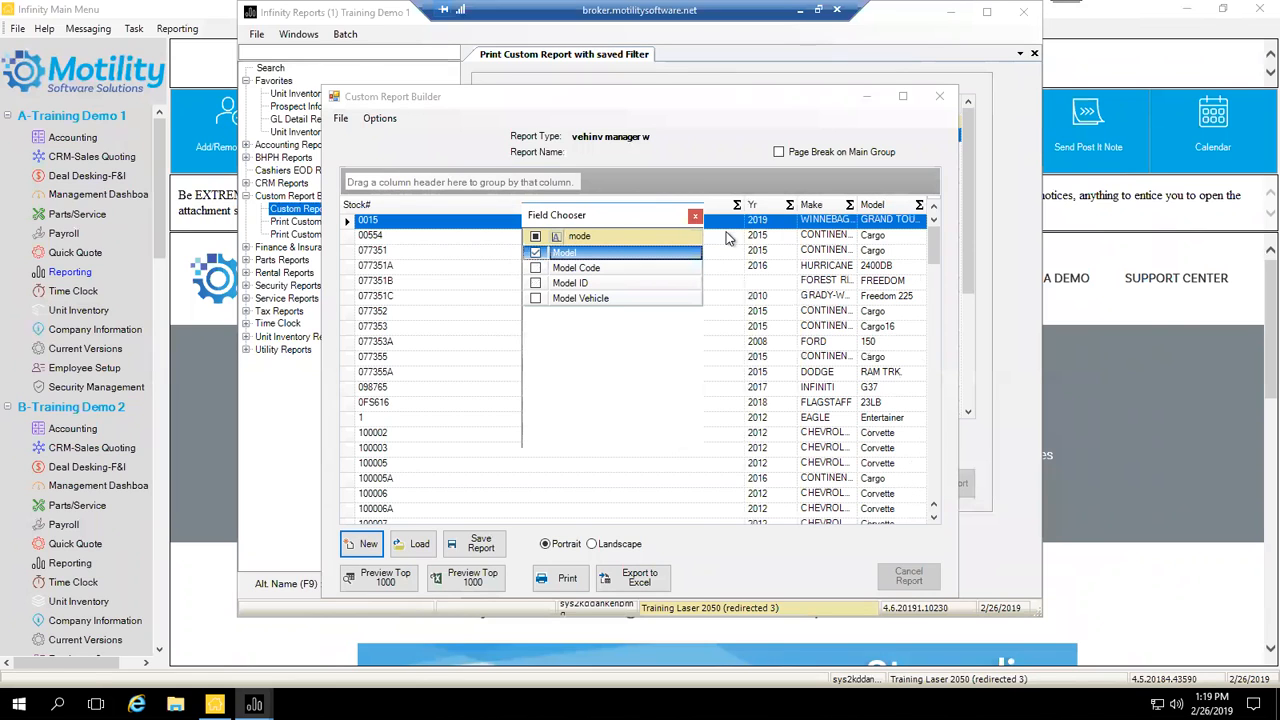
{"action": "left_click", "coordinate": [657, 240]}
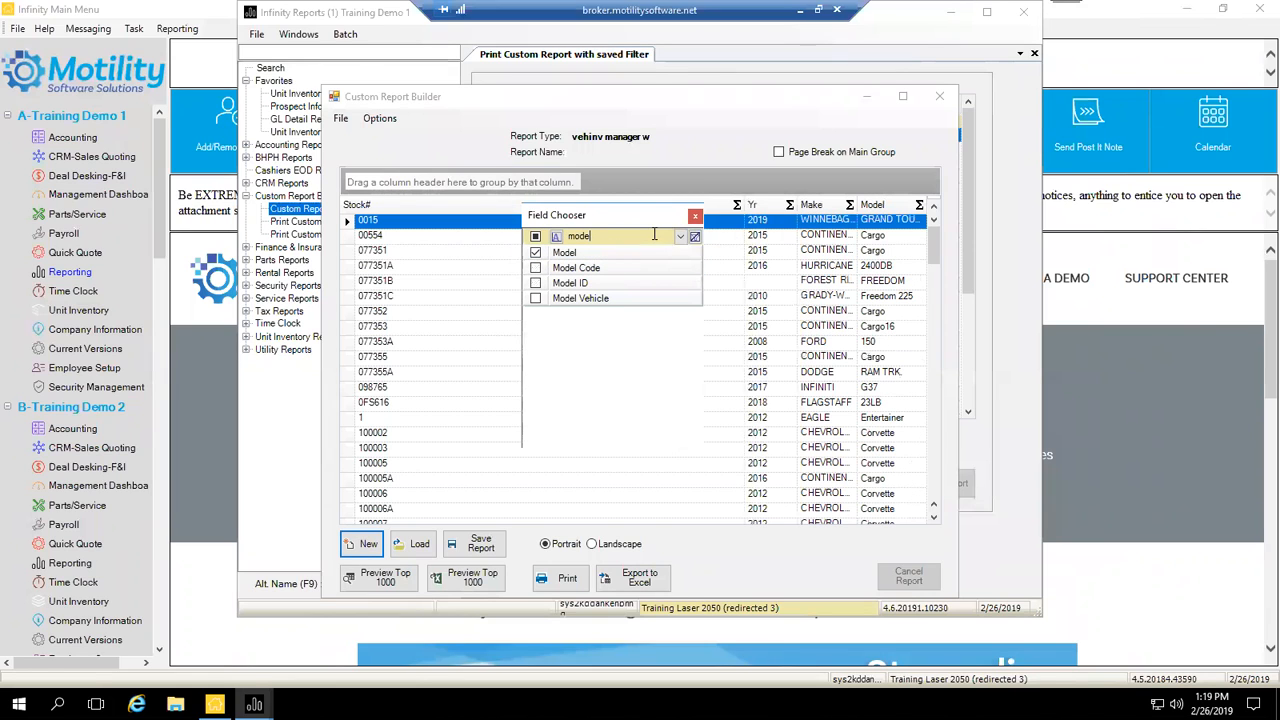
{"action": "left_click_drag", "start_coordinate": [594, 236], "coordinate": [555, 236]}
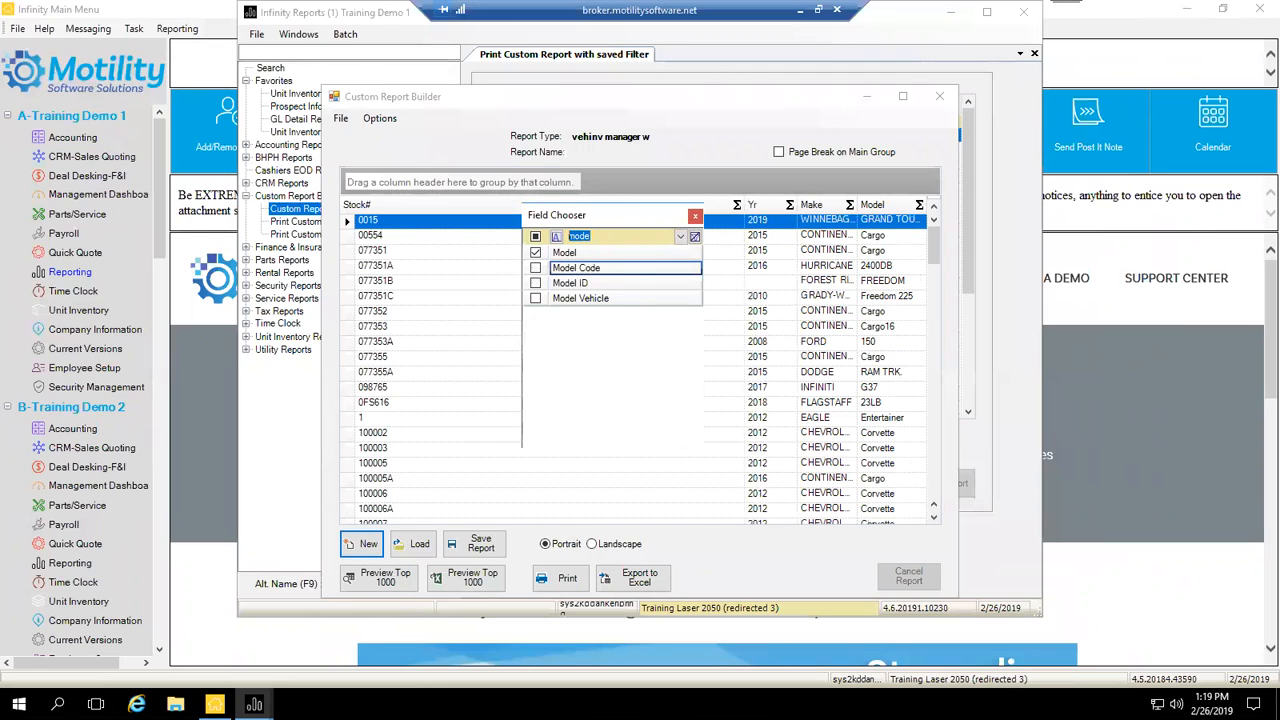
{"action": "type", "text": "n"}
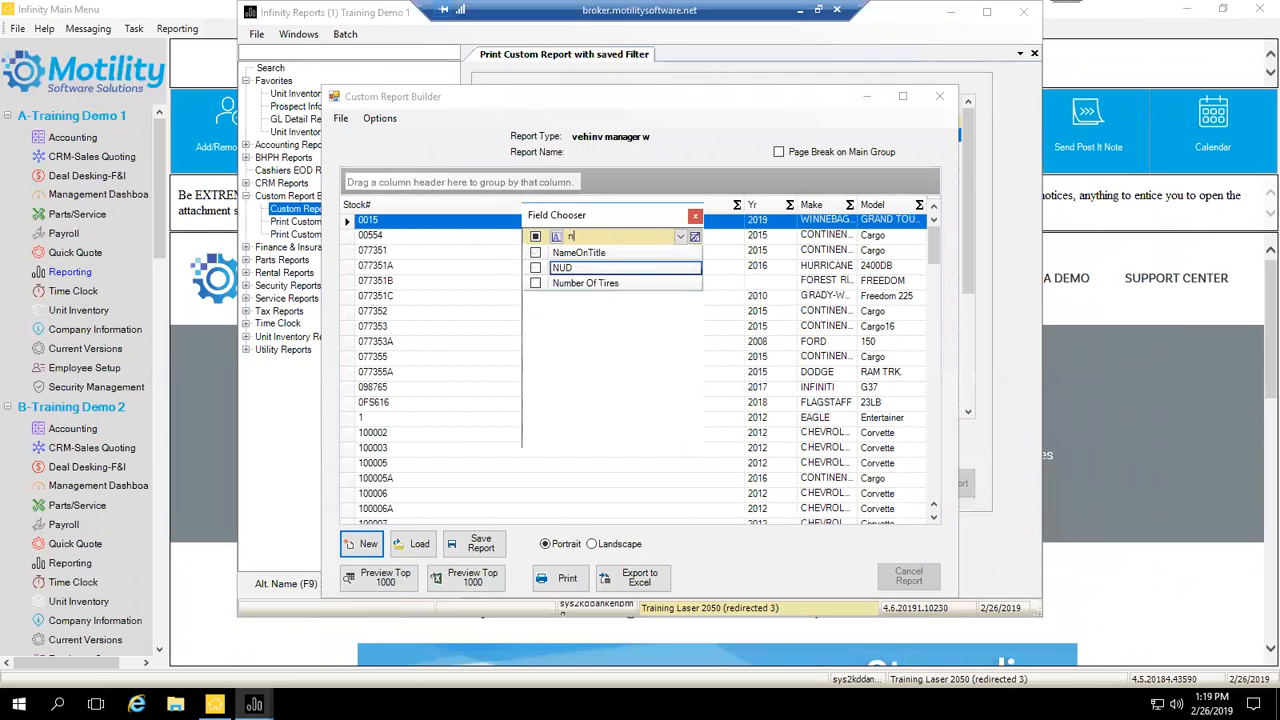
{"action": "left_click", "coordinate": [535, 269]}
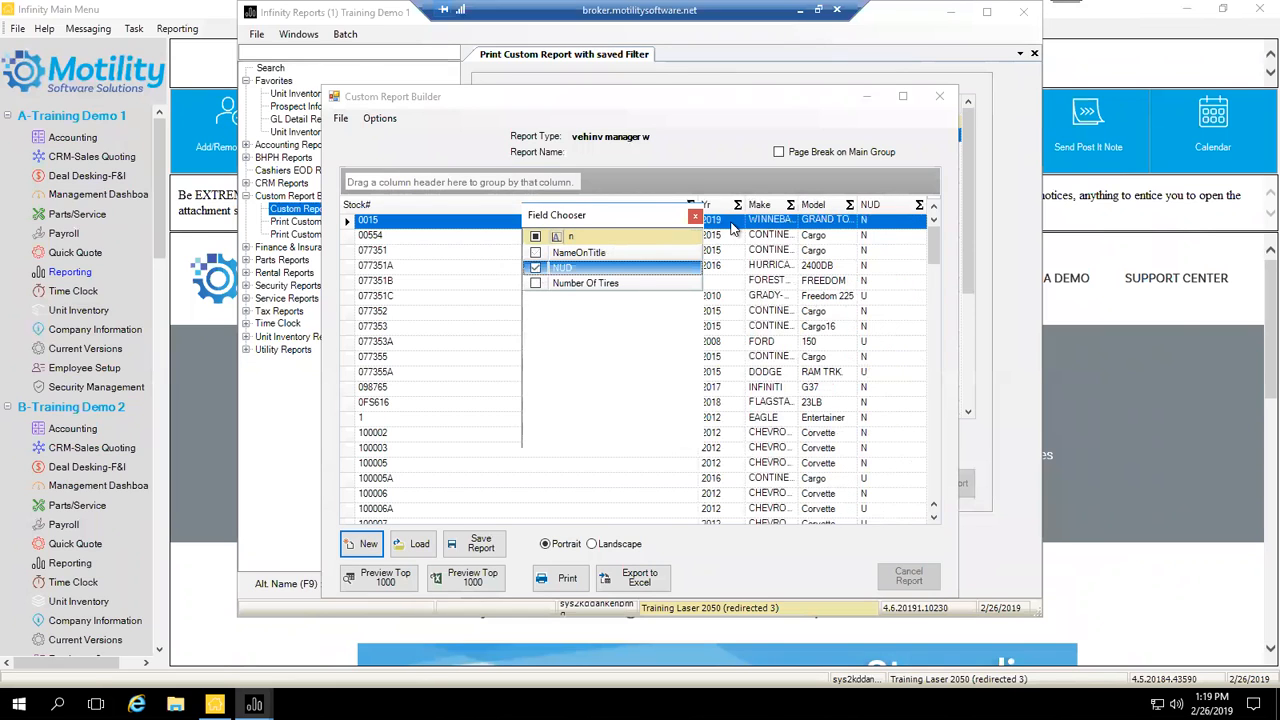
{"action": "left_click", "coordinate": [694, 214]}
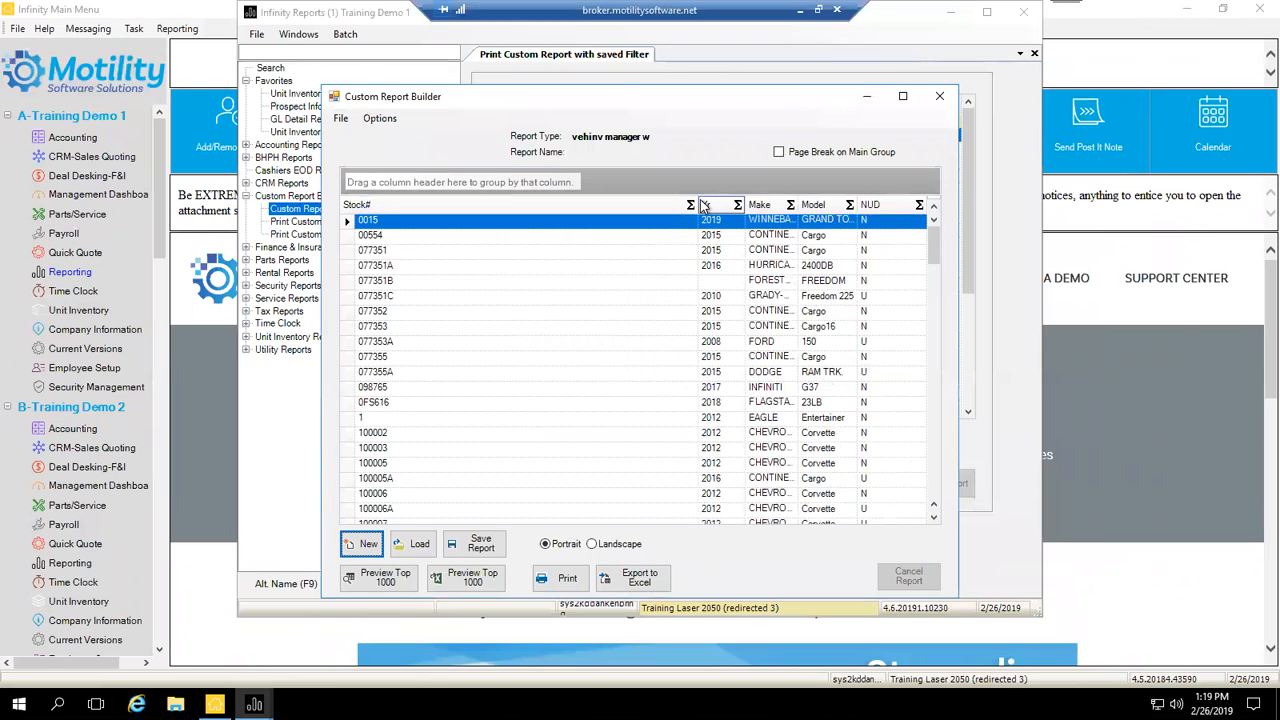
Step: Narrow Stock#, move NUD right after Stock#, and narrow the NUD, Yr and Model columns
{"action": "left_click_drag", "start_coordinate": [694, 204], "coordinate": [418, 220]}
{"action": "left_click_drag", "start_coordinate": [812, 206], "coordinate": [425, 215]}
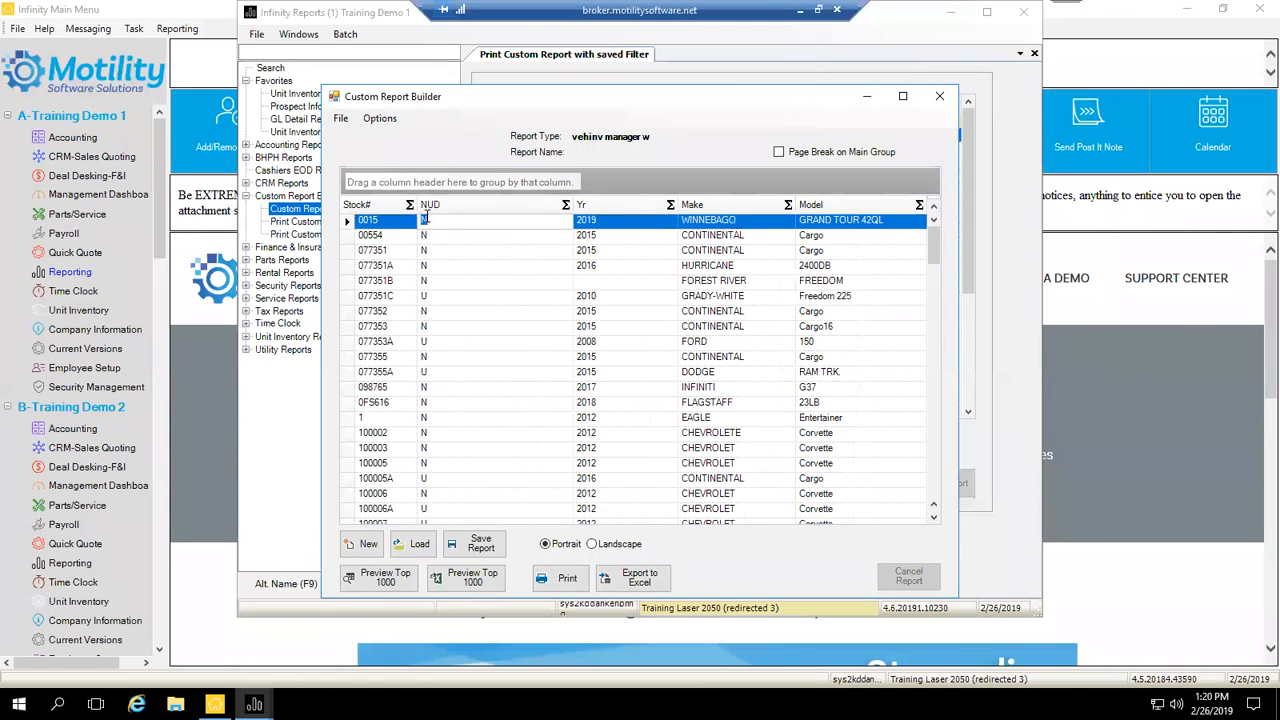
{"action": "left_click_drag", "start_coordinate": [568, 204], "coordinate": [476, 205]}
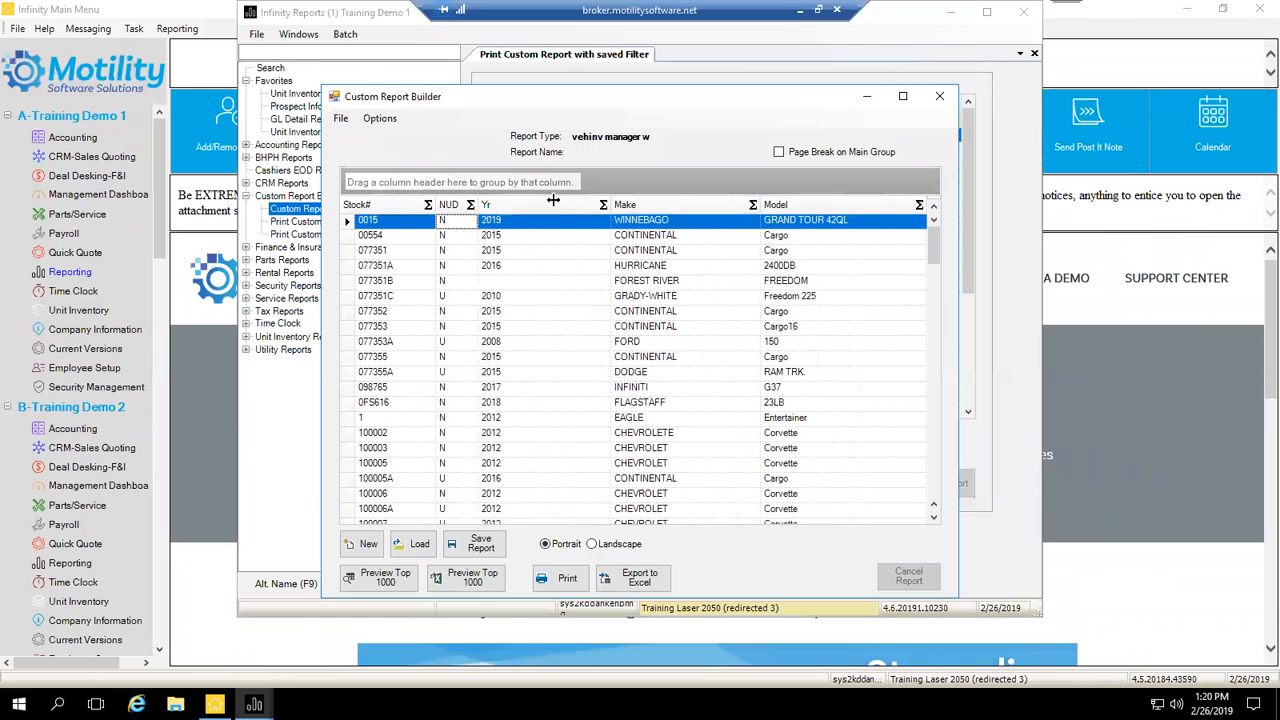
{"action": "left_click_drag", "start_coordinate": [548, 200], "coordinate": [550, 203]}
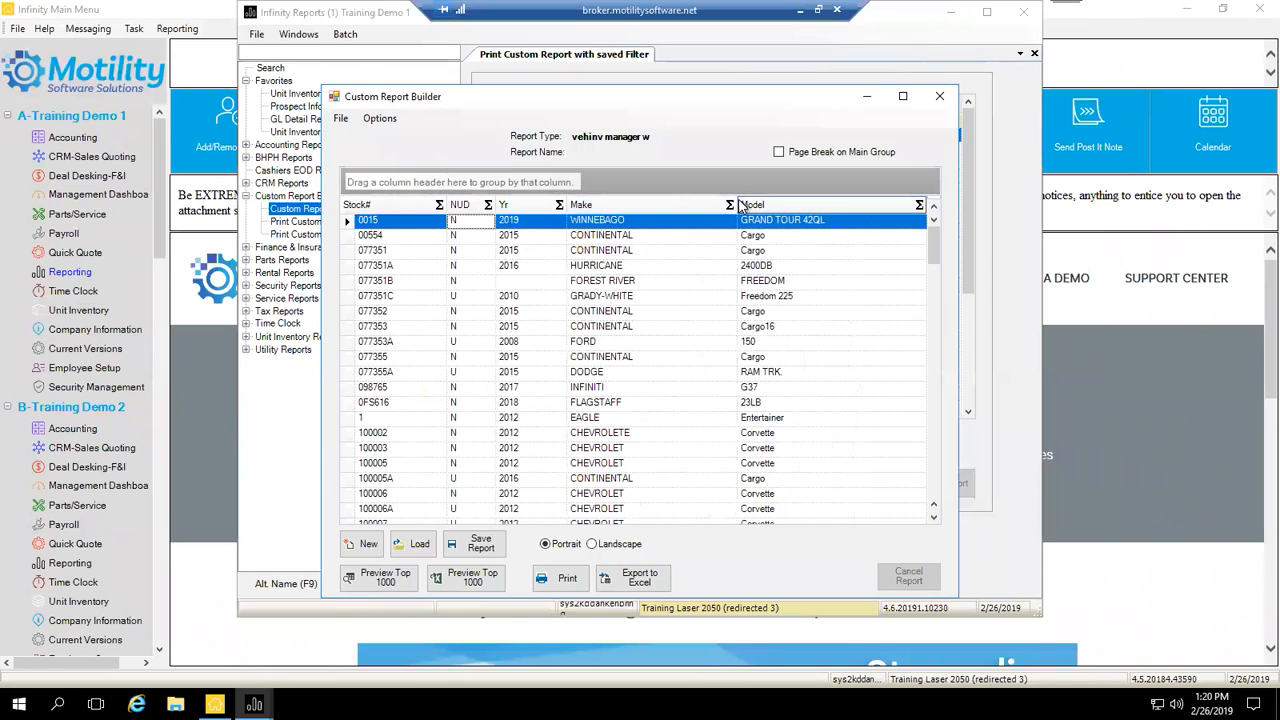
{"action": "left_click_drag", "start_coordinate": [738, 205], "coordinate": [715, 205]}
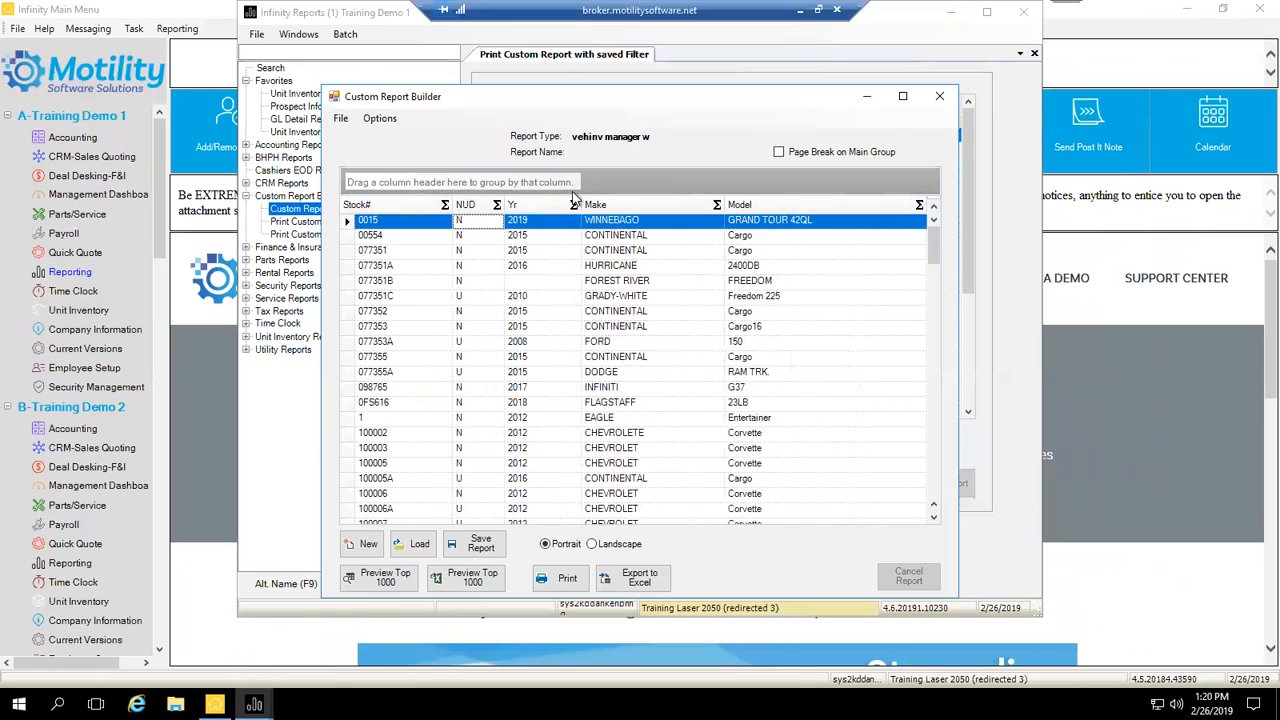
Step: Save the report as 'New Units Custom' with security level 1
{"action": "left_click", "coordinate": [487, 550]}
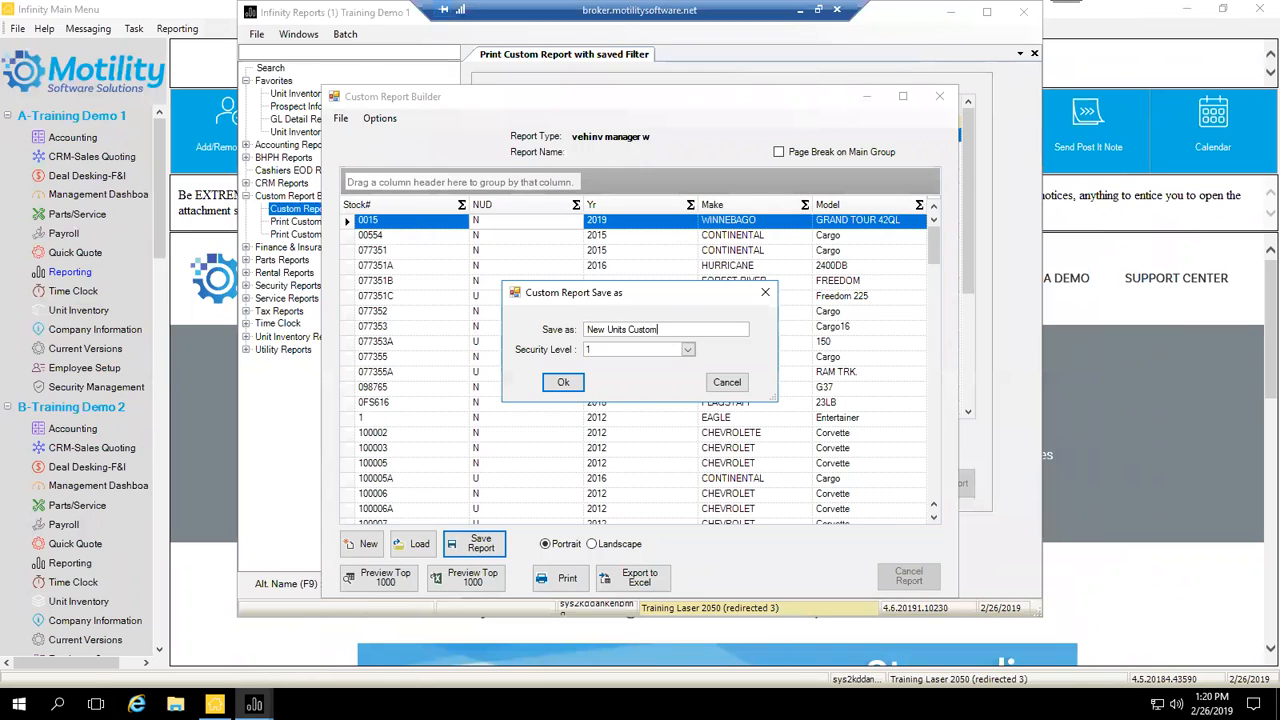
{"action": "left_click", "coordinate": [560, 384]}
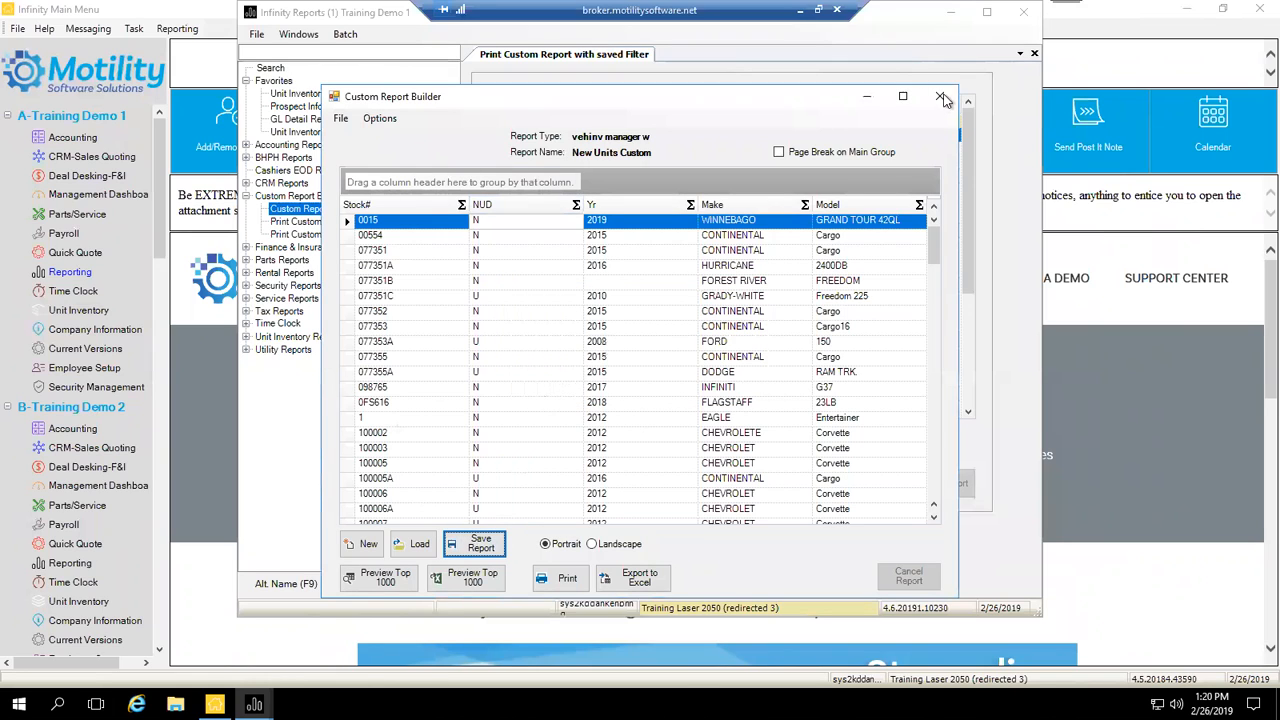
{"action": "left_click", "coordinate": [380, 120]}
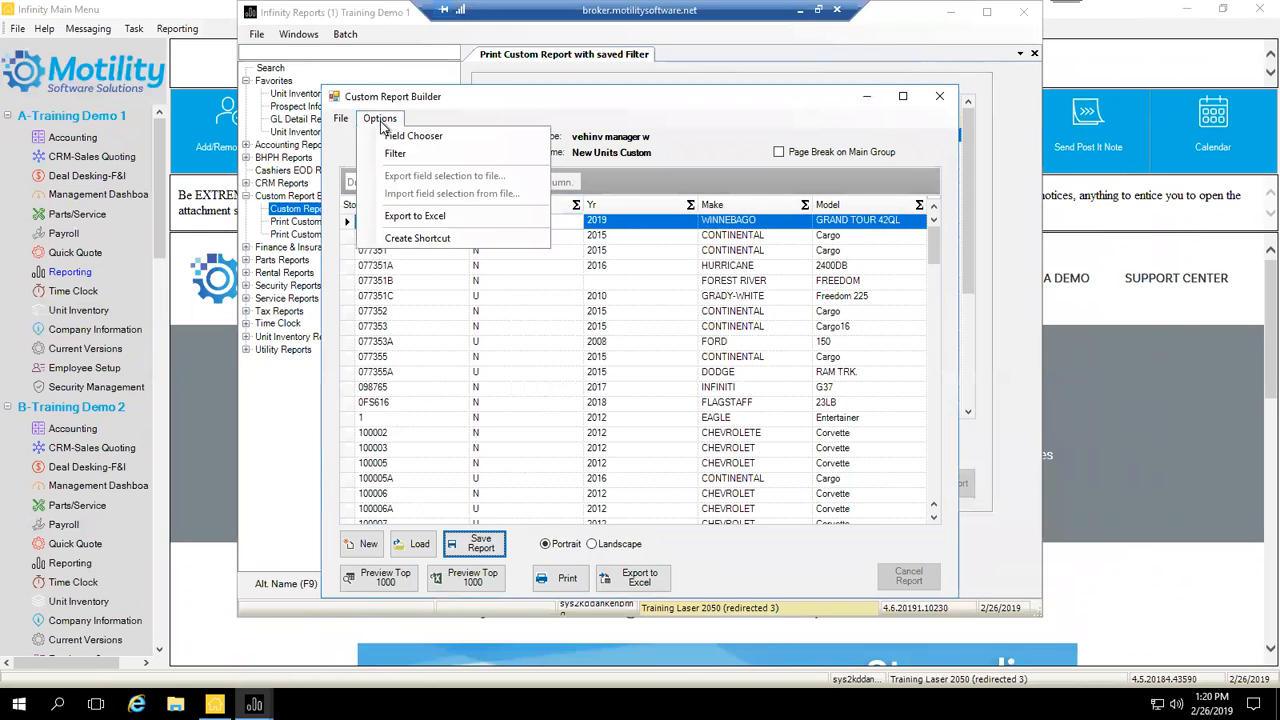
Step: Close the Custom Report Builder and bring up the Print Custom Vehicle Report filter form
{"action": "left_click", "coordinate": [939, 96]}
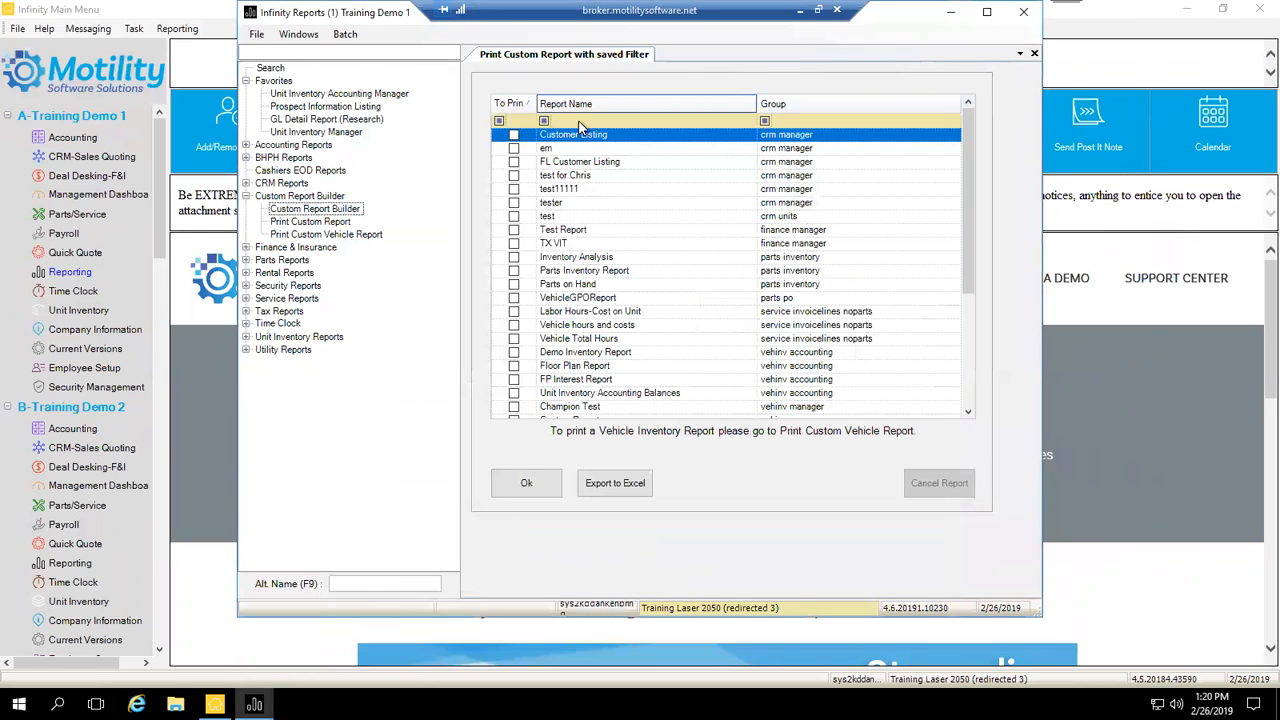
{"action": "left_click", "coordinate": [340, 234]}
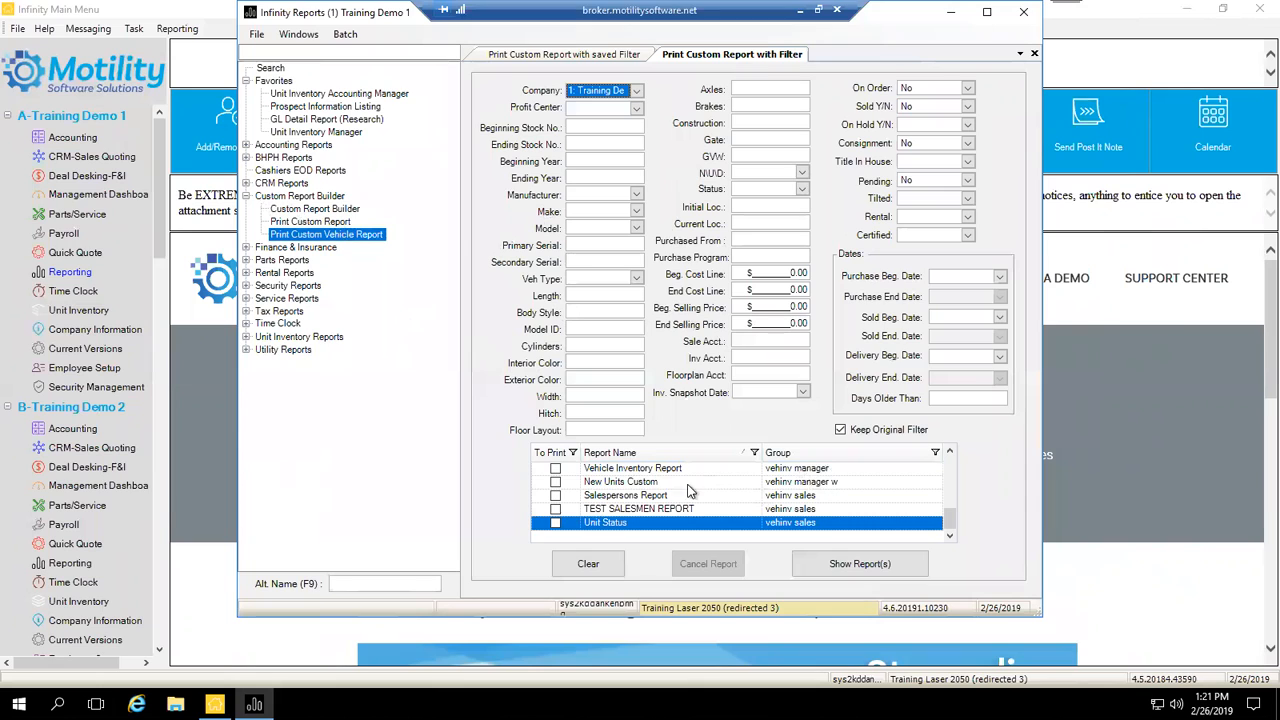
Step: Check New Units Custom for printing and uncheck Keep Original Filter
{"action": "scroll", "coordinate": [709, 500], "scroll_direction": "up", "scroll_amount": 3}
{"action": "scroll", "coordinate": [709, 500], "scroll_direction": "down", "scroll_amount": 3}
{"action": "scroll", "coordinate": [841, 481], "scroll_direction": "up", "scroll_amount": 2}
{"action": "scroll", "coordinate": [841, 481], "scroll_direction": "up", "scroll_amount": 2}
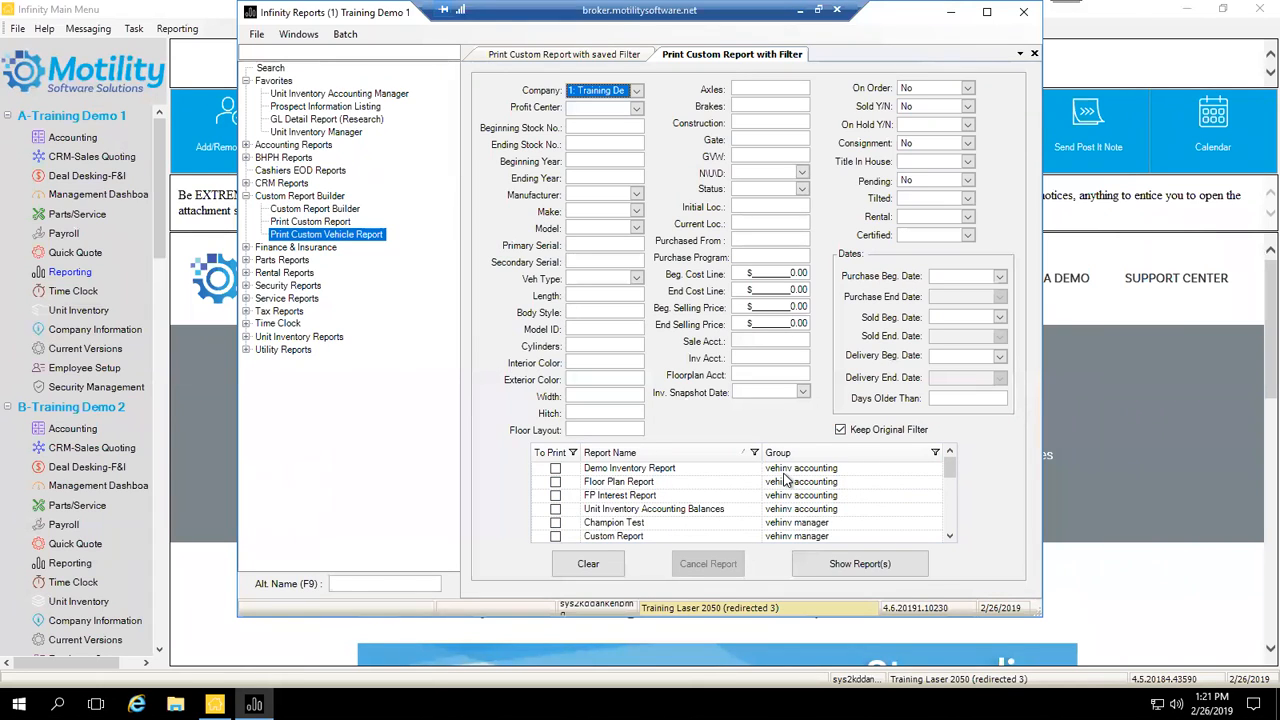
{"action": "scroll", "coordinate": [785, 478], "scroll_direction": "down", "scroll_amount": 2}
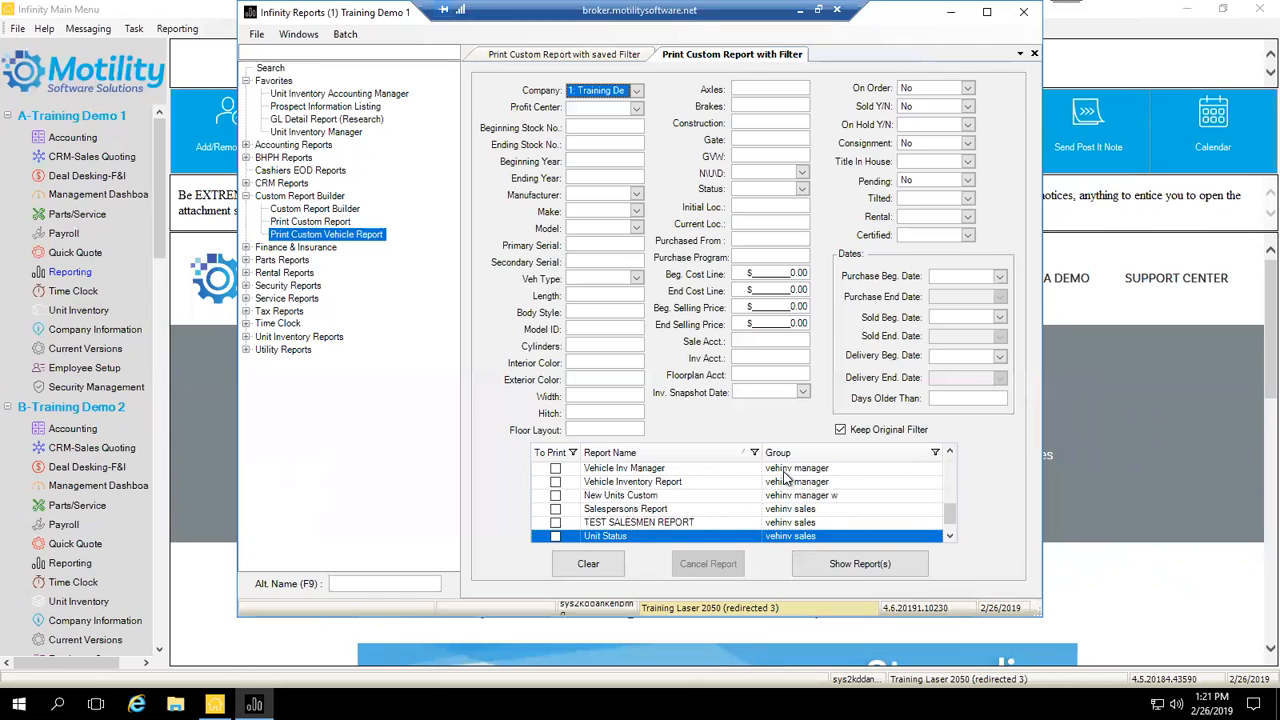
{"action": "scroll", "coordinate": [776, 503], "scroll_direction": "down", "scroll_amount": 1}
{"action": "scroll", "coordinate": [774, 504], "scroll_direction": "up", "scroll_amount": 1}
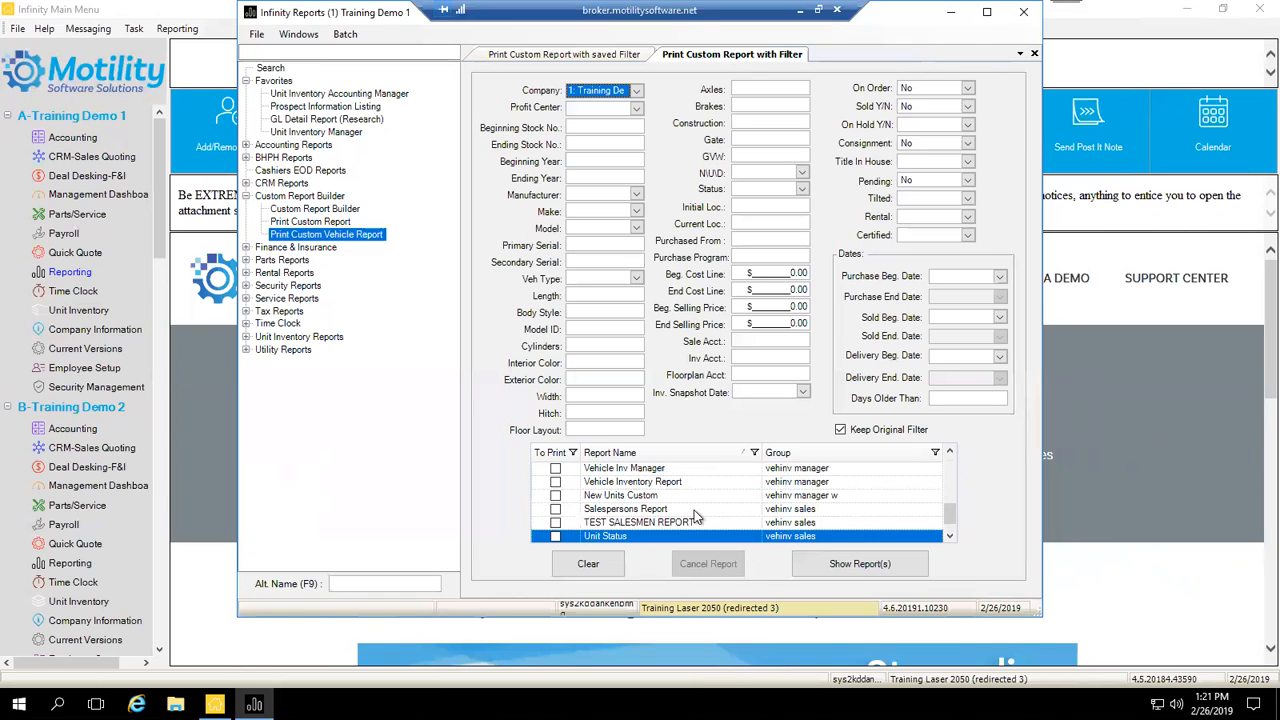
{"action": "left_click", "coordinate": [555, 496]}
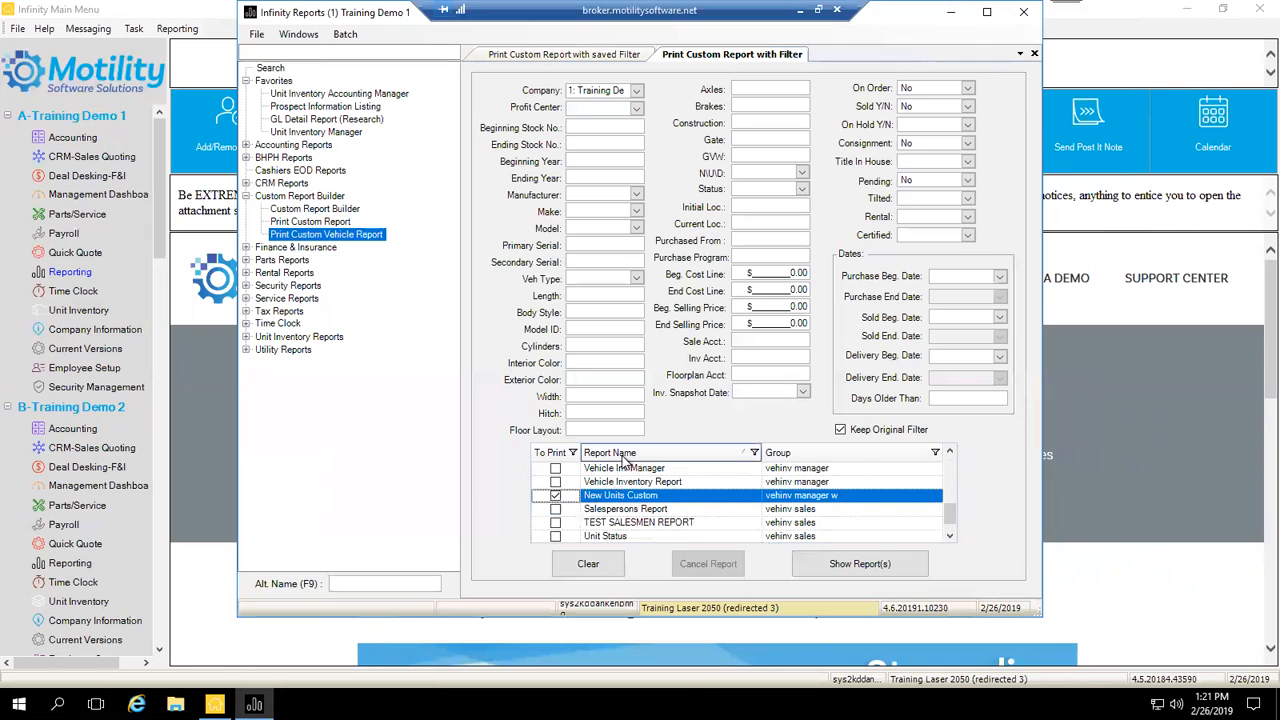
{"action": "left_click", "coordinate": [839, 431]}
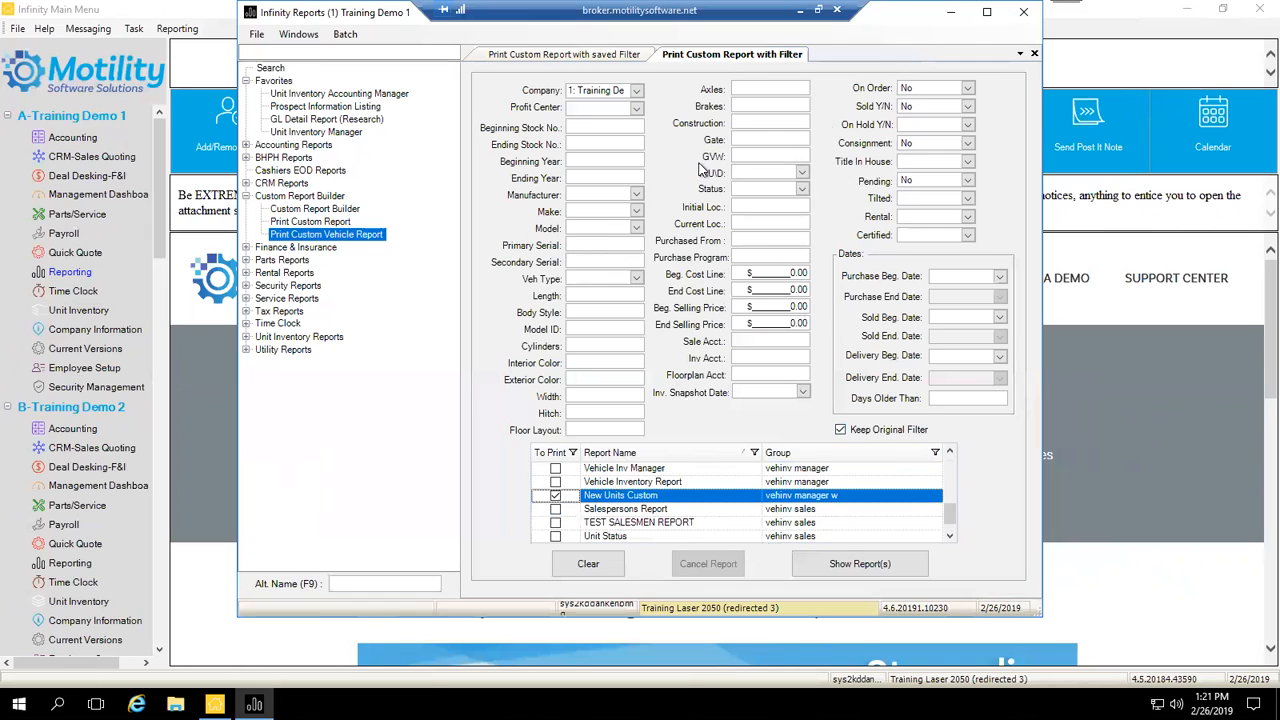
{"action": "left_click", "coordinate": [840, 429]}
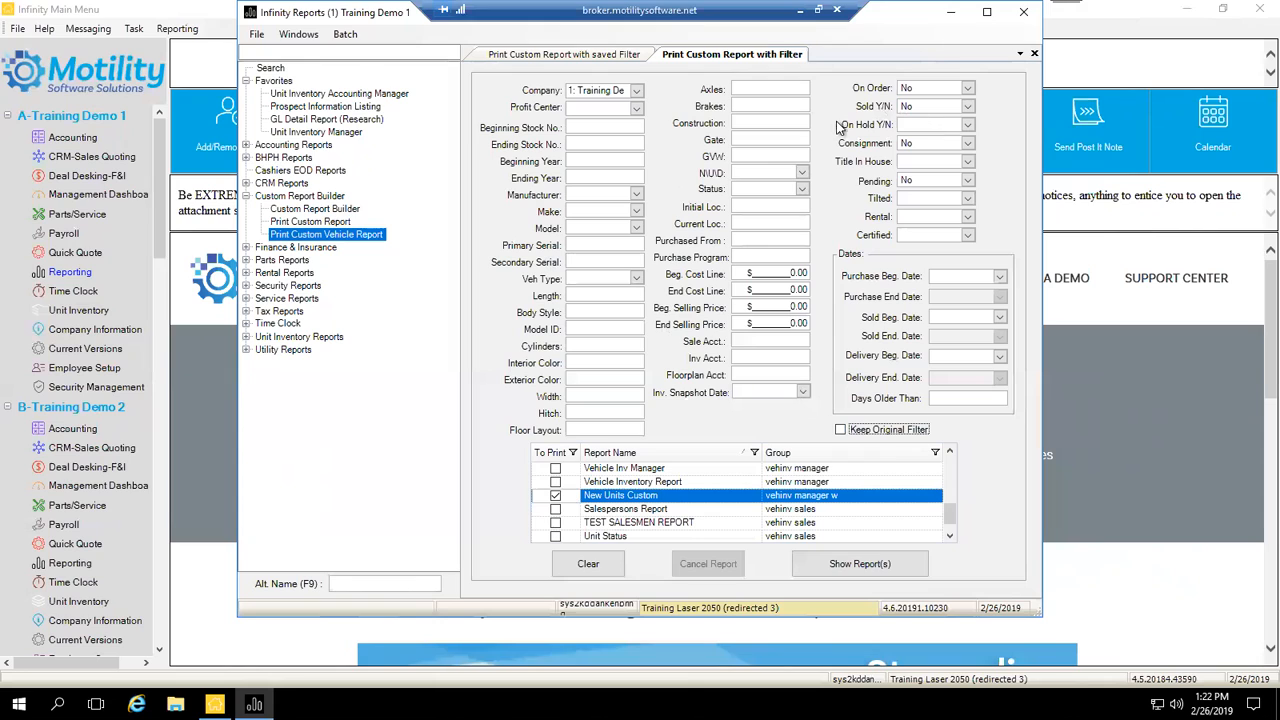
Step: Set N\U\D to N, Beginning Year 2014 and Ending Year 2018
{"action": "left_click", "coordinate": [804, 174]}
{"action": "type", "text": "N"}
{"action": "left_click", "coordinate": [637, 212]}
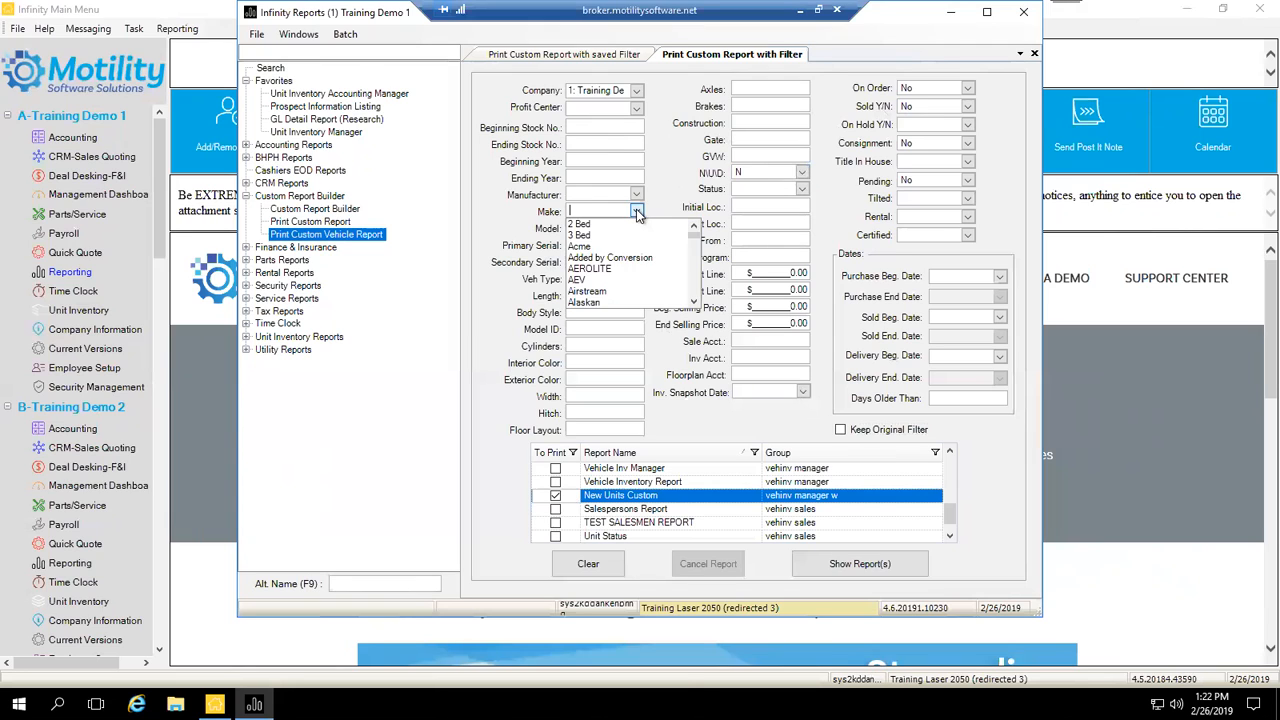
{"action": "left_click", "coordinate": [637, 212]}
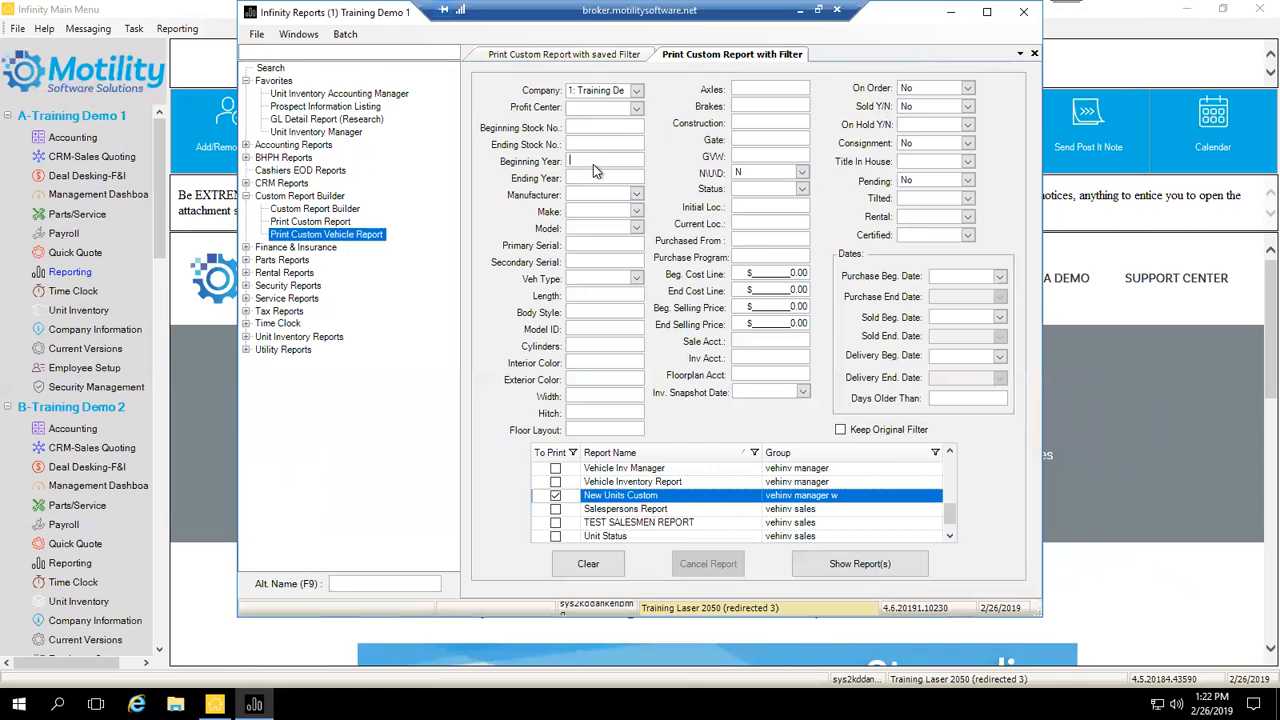
{"action": "type", "text": "20"}
{"action": "type", "text": "14"}
{"action": "key", "text": "BackSpace"}
{"action": "type", "text": "8"}
Step: Clear the Consignment filter, run New Units Custom, and close its 17-page preview
{"action": "left_click", "coordinate": [903, 141]}
{"action": "key", "text": "Delete"}
{"action": "left_click", "coordinate": [861, 566]}
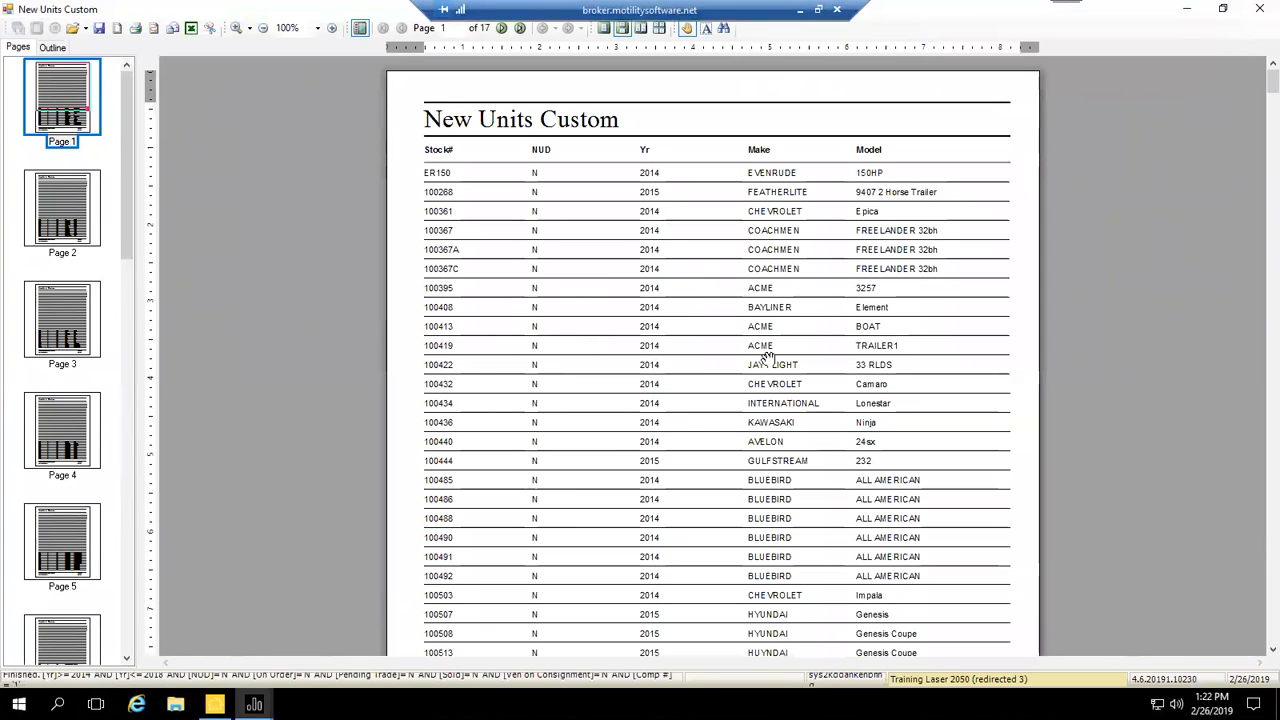
{"action": "left_click", "coordinate": [1258, 10]}
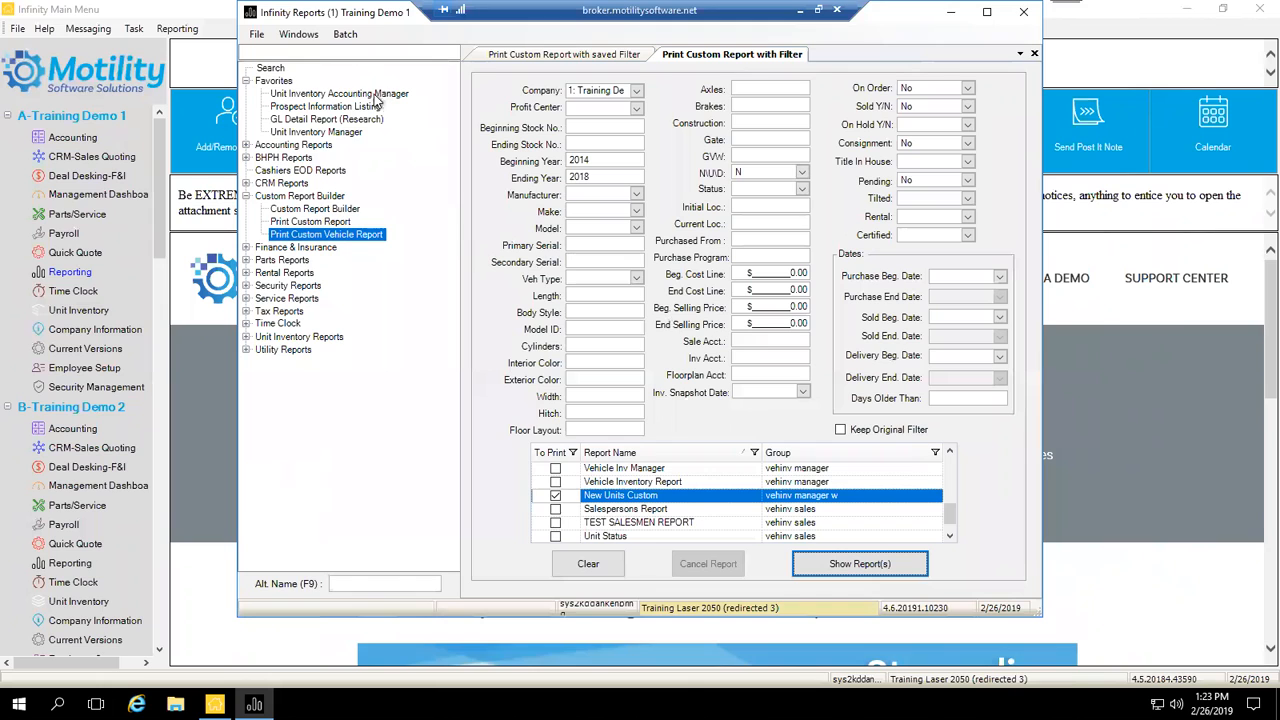
Step: Select the Unit Inventory Reports category in the report tree
{"action": "left_click", "coordinate": [246, 338]}
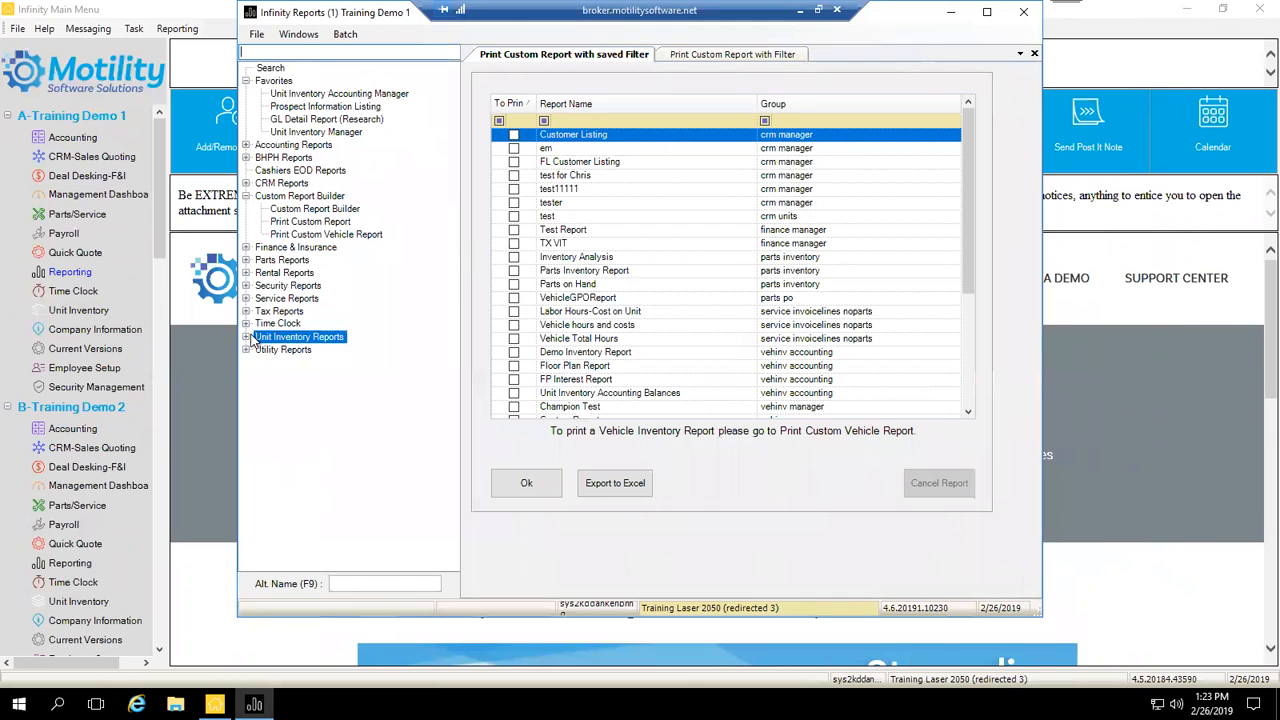
Step: Expand Unit Inventory Reports, view Unit Inventory Manager's filters, then re-expand the group
{"action": "left_click", "coordinate": [246, 338]}
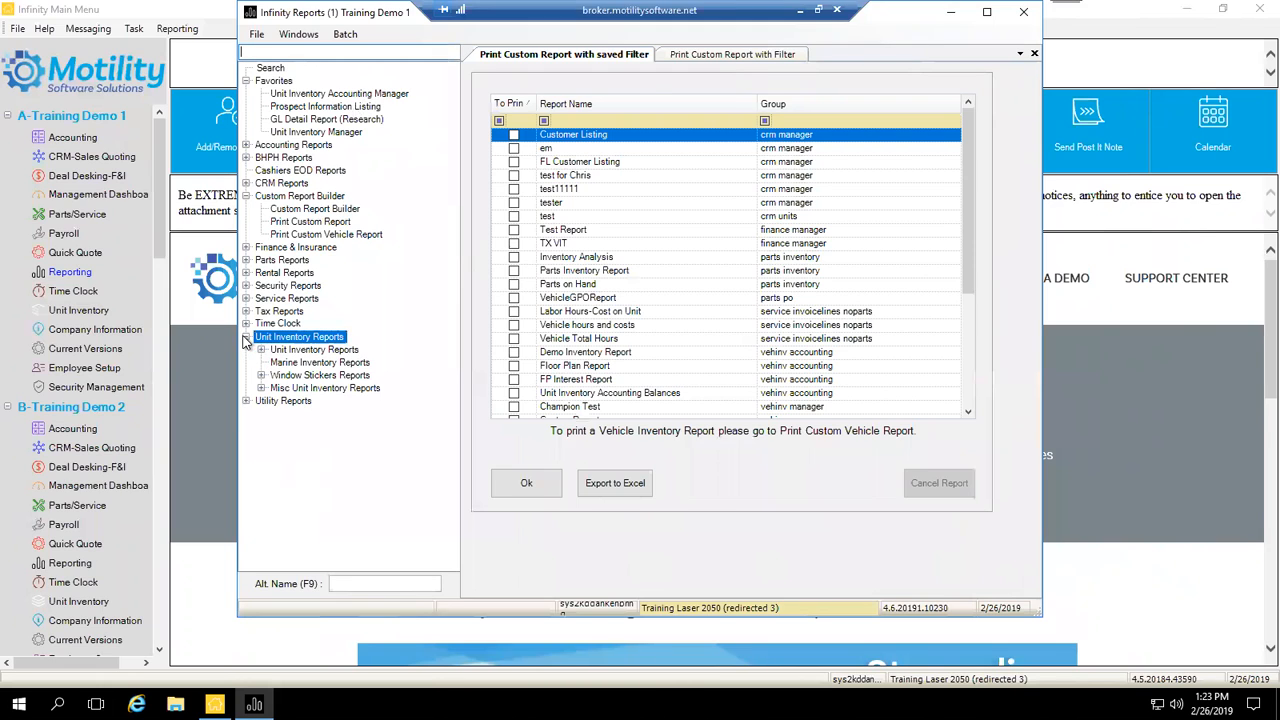
{"action": "left_click", "coordinate": [261, 350]}
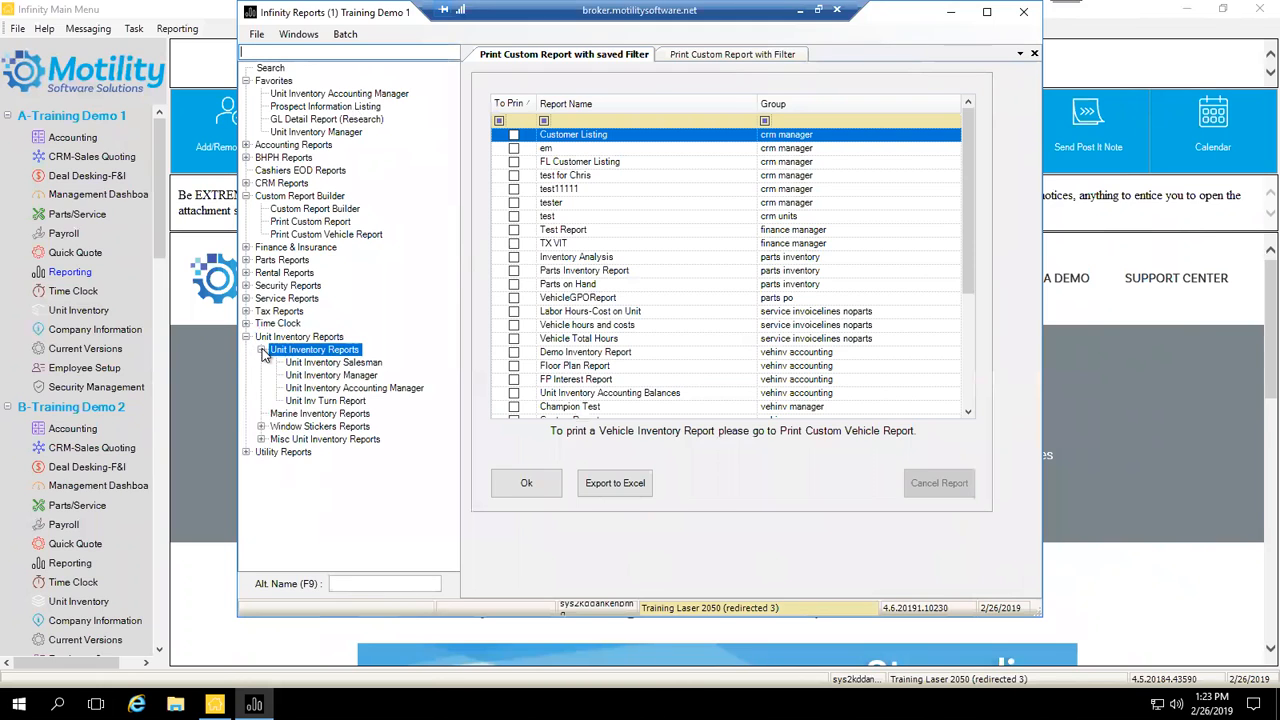
{"action": "left_click", "coordinate": [325, 376]}
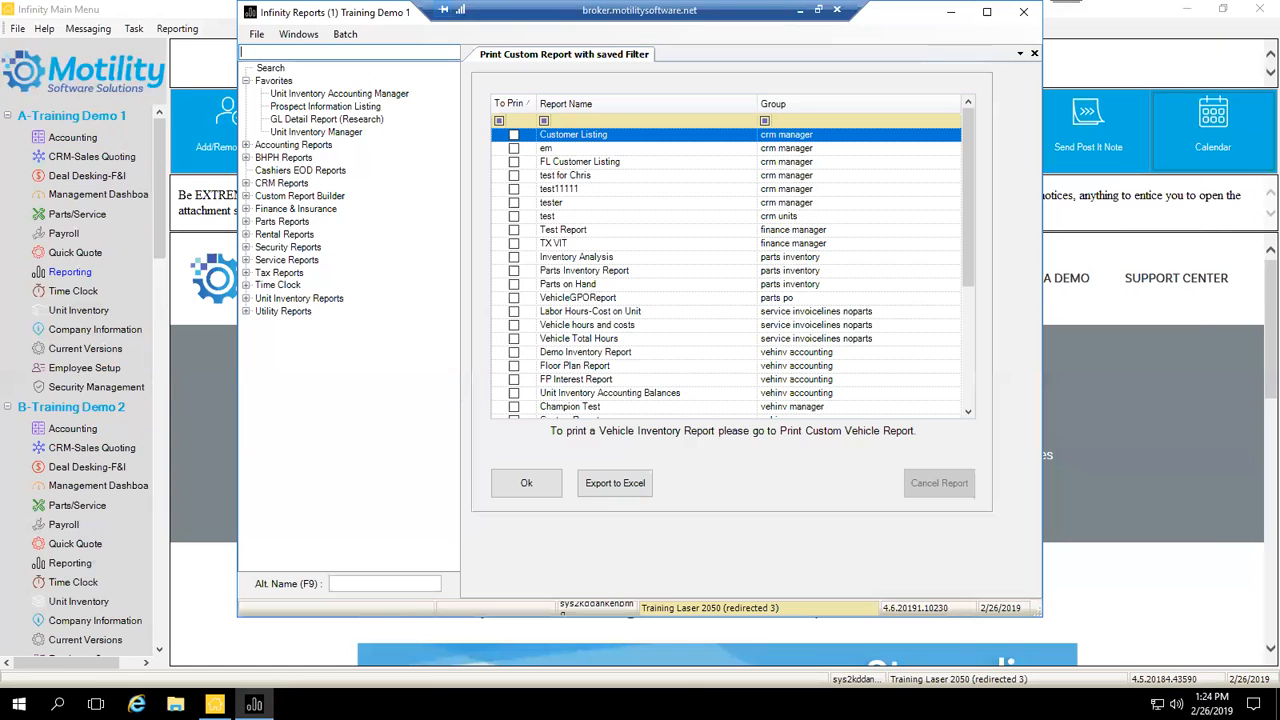
{"action": "left_click", "coordinate": [247, 299]}
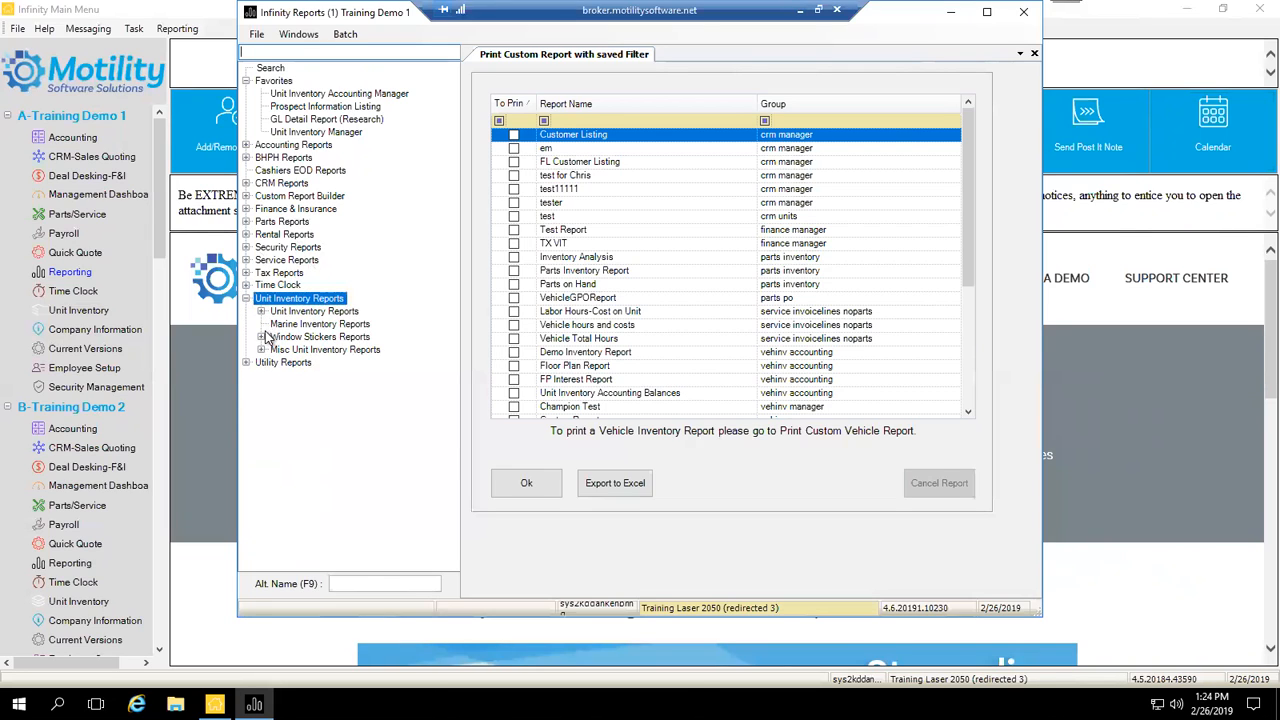
{"action": "left_click", "coordinate": [261, 311]}
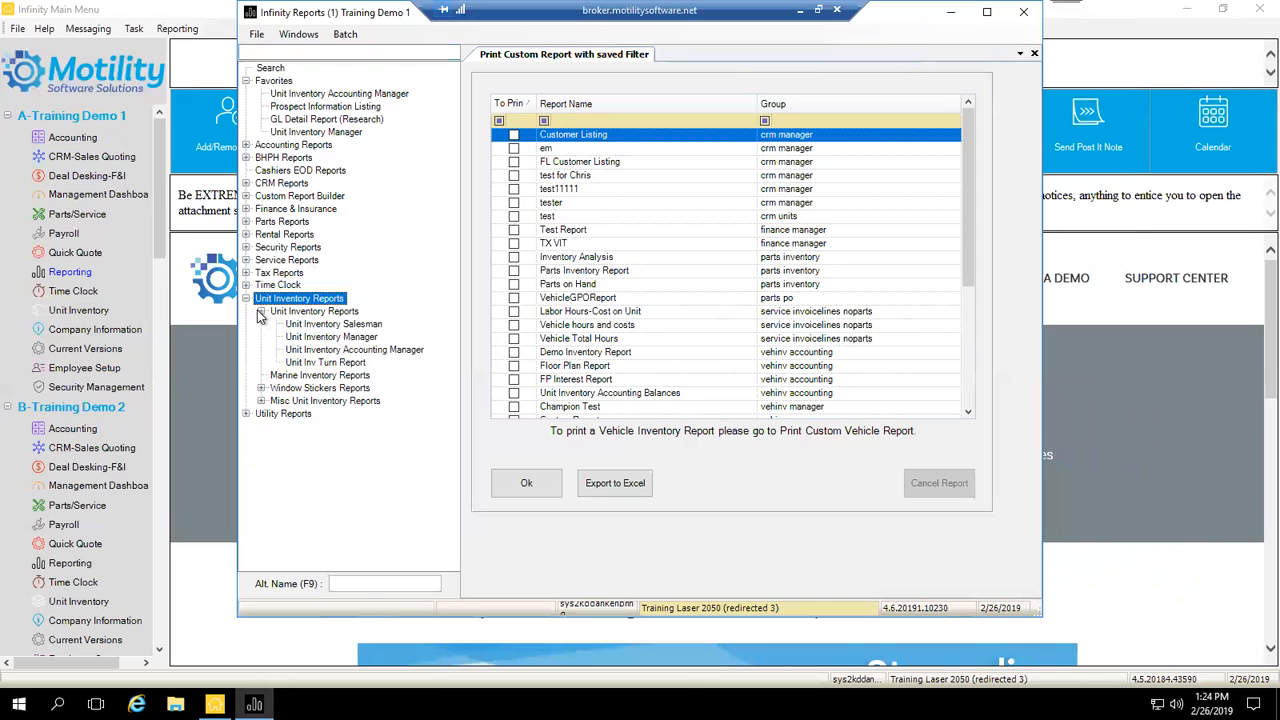
Step: Open filter tabs for Unit Inventory Manager and then Unit Inv Turn Report
{"action": "double_click", "coordinate": [323, 338]}
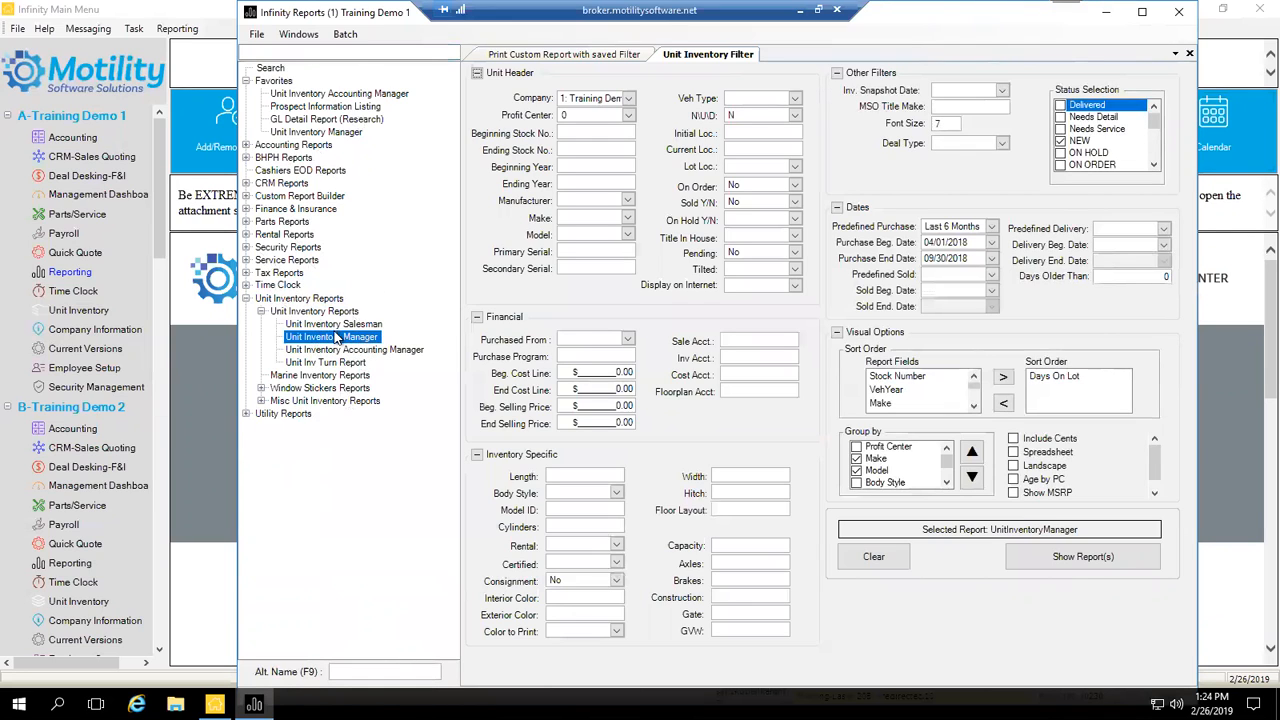
{"action": "right_click", "coordinate": [336, 338]}
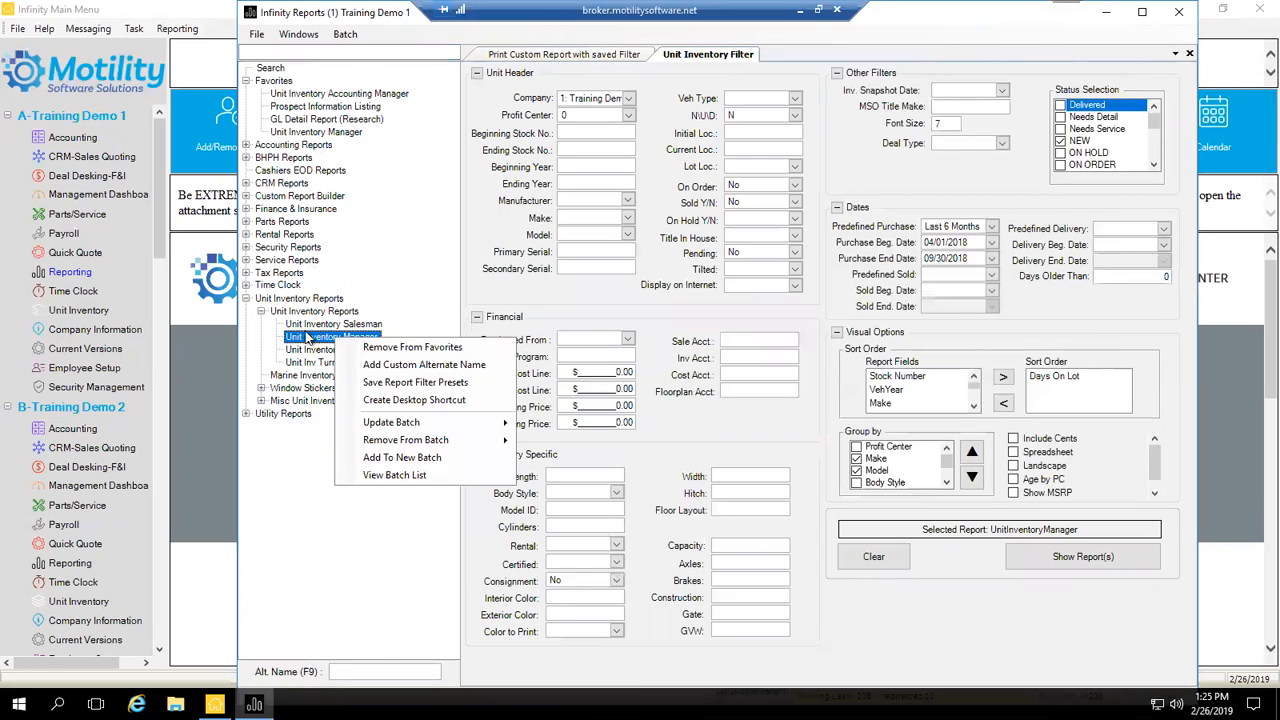
{"action": "left_click", "coordinate": [378, 348]}
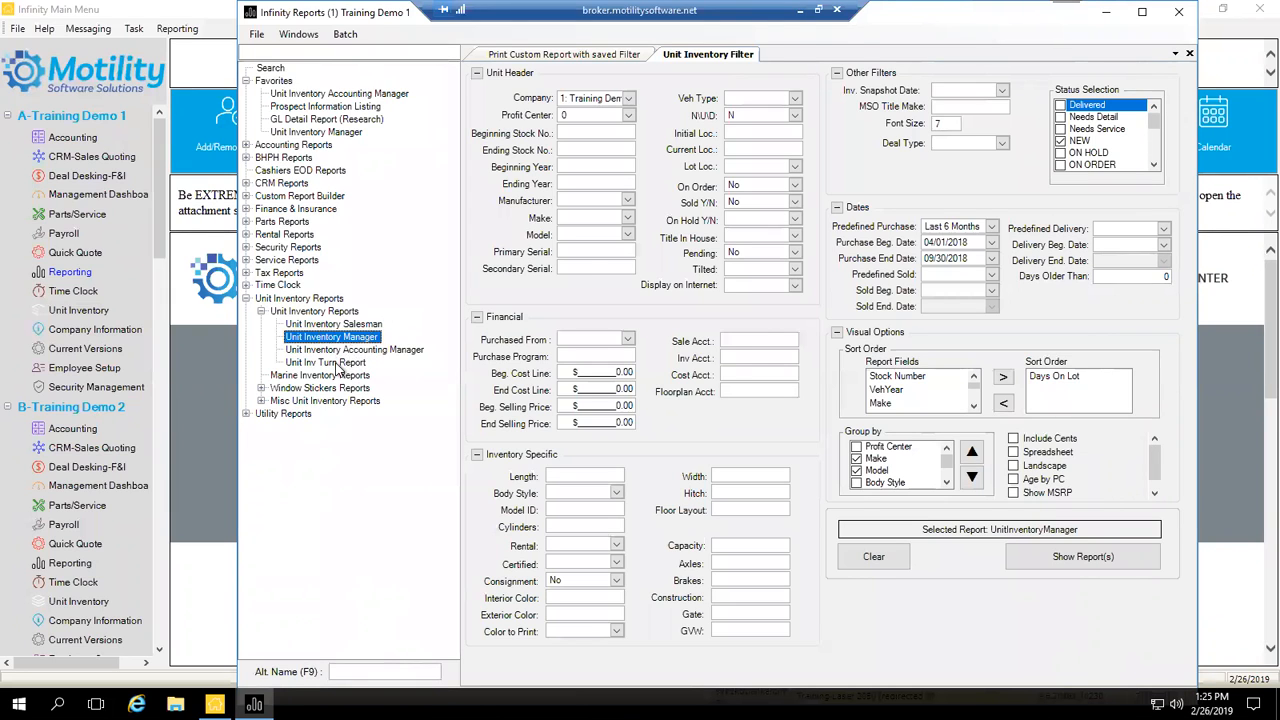
{"action": "left_click", "coordinate": [336, 362]}
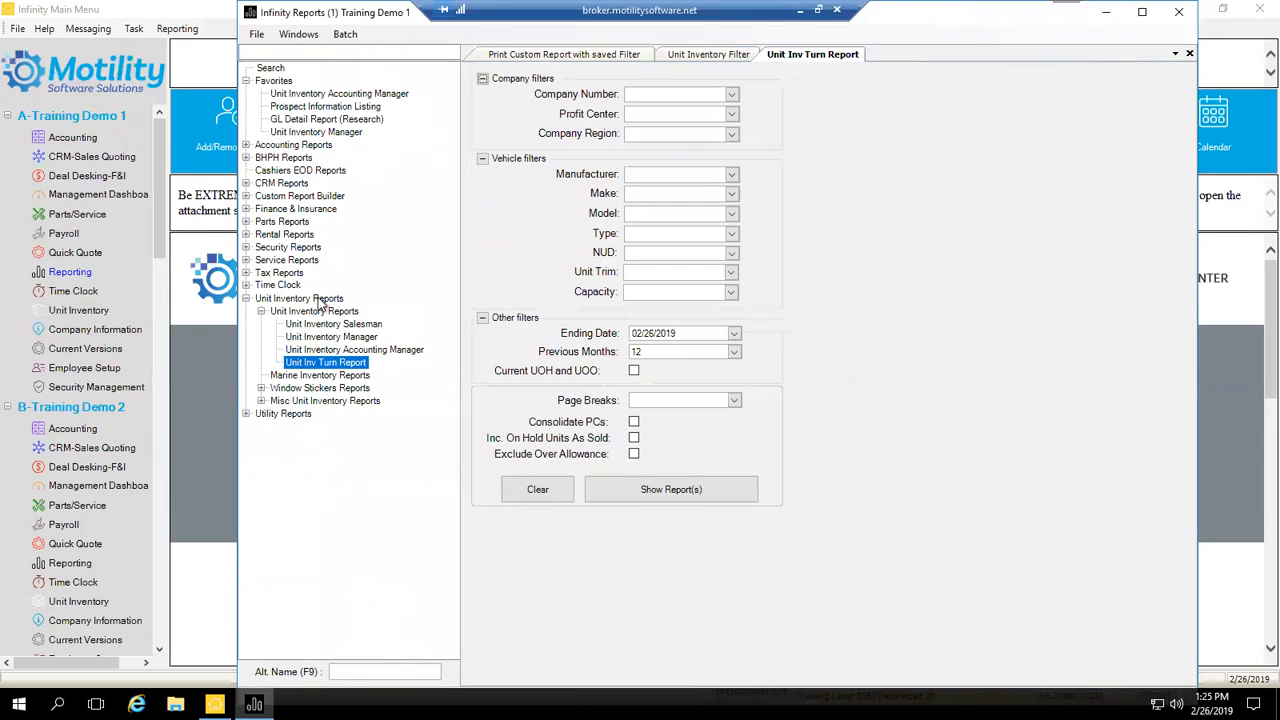
Step: Add Unit Inv Turn Report to Favorites, re-expand Unit Inventory Reports, then open Unit Inventory Manager from Favorites
{"action": "right_click", "coordinate": [321, 372]}
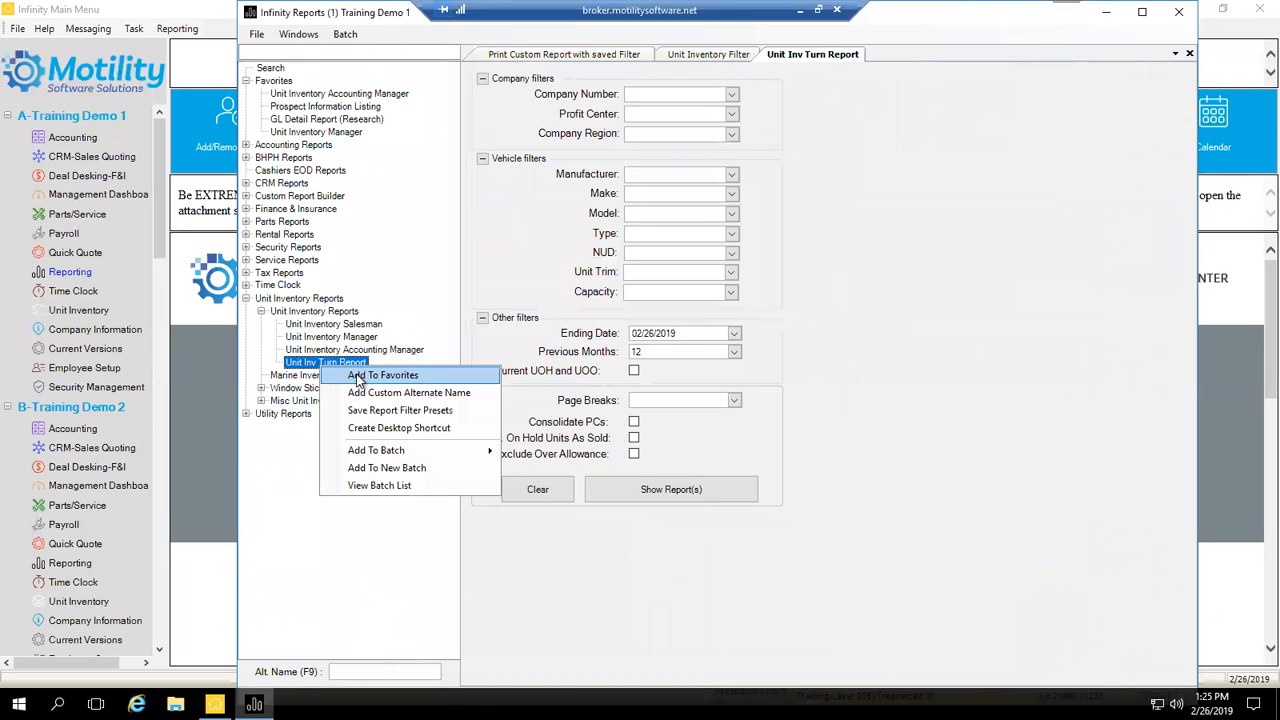
{"action": "left_click", "coordinate": [360, 376]}
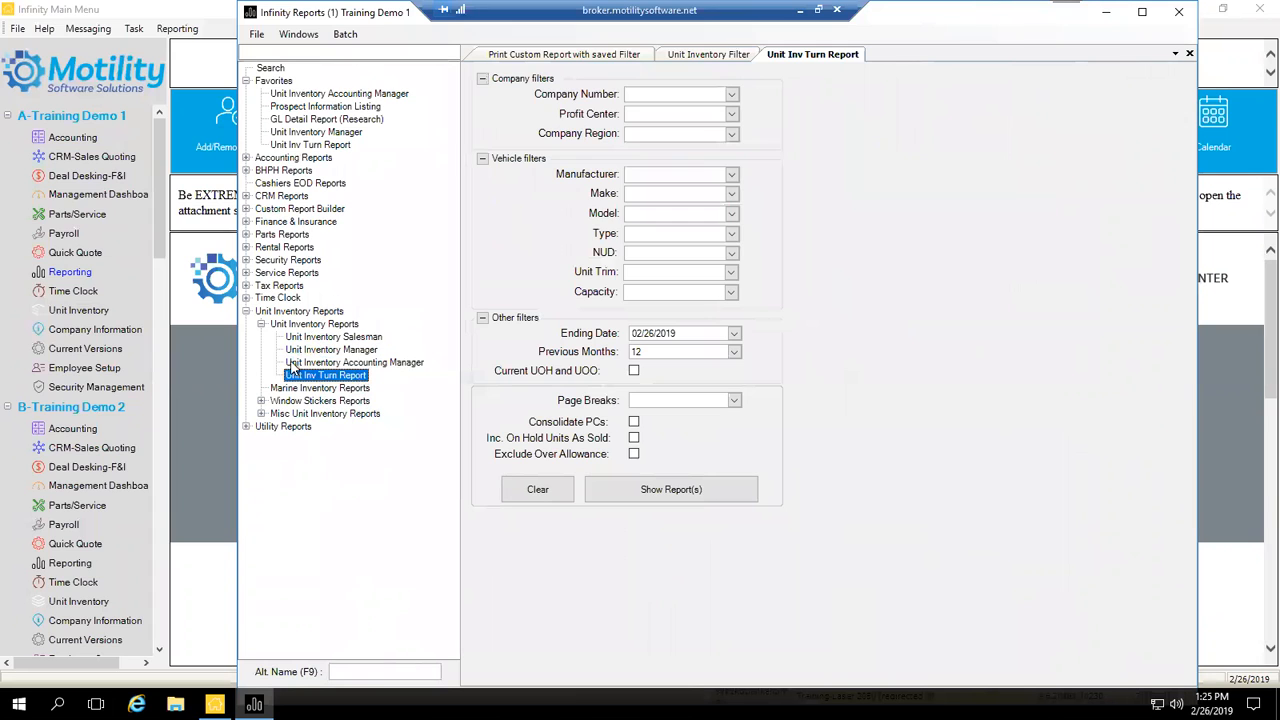
{"action": "left_click", "coordinate": [246, 311]}
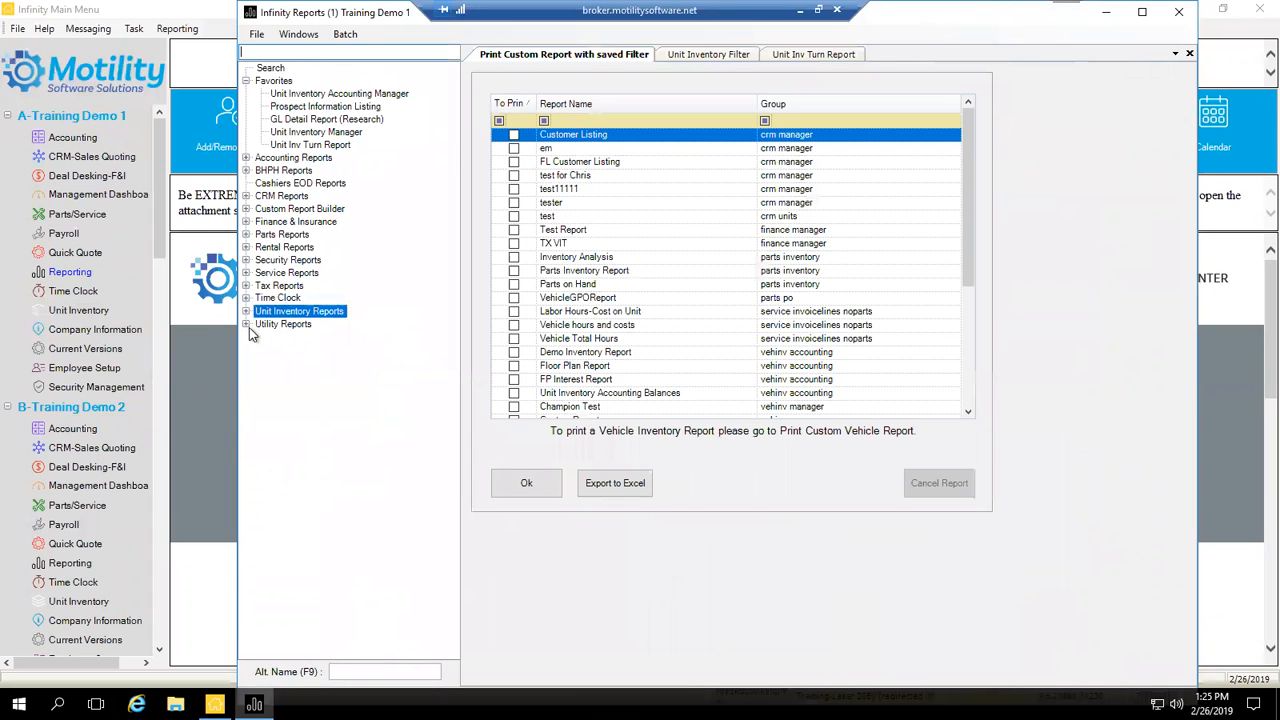
{"action": "left_click", "coordinate": [246, 312]}
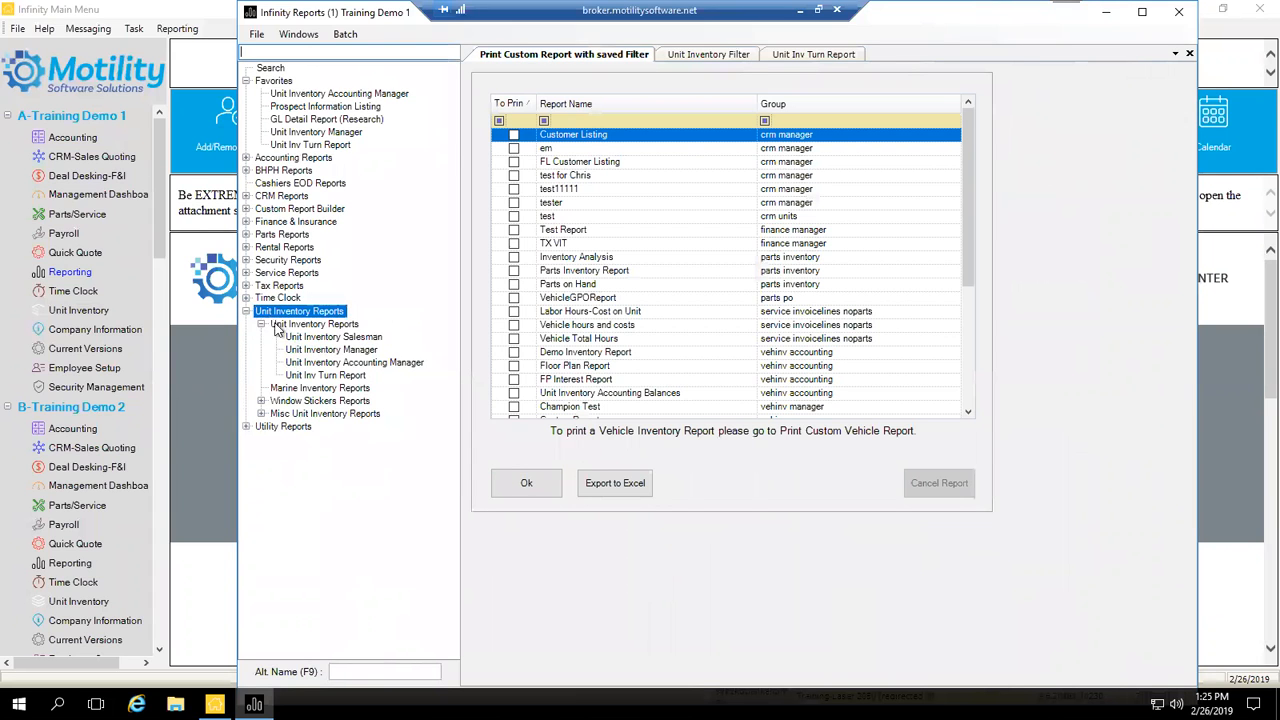
{"action": "left_click", "coordinate": [262, 325]}
{"action": "left_click", "coordinate": [262, 325]}
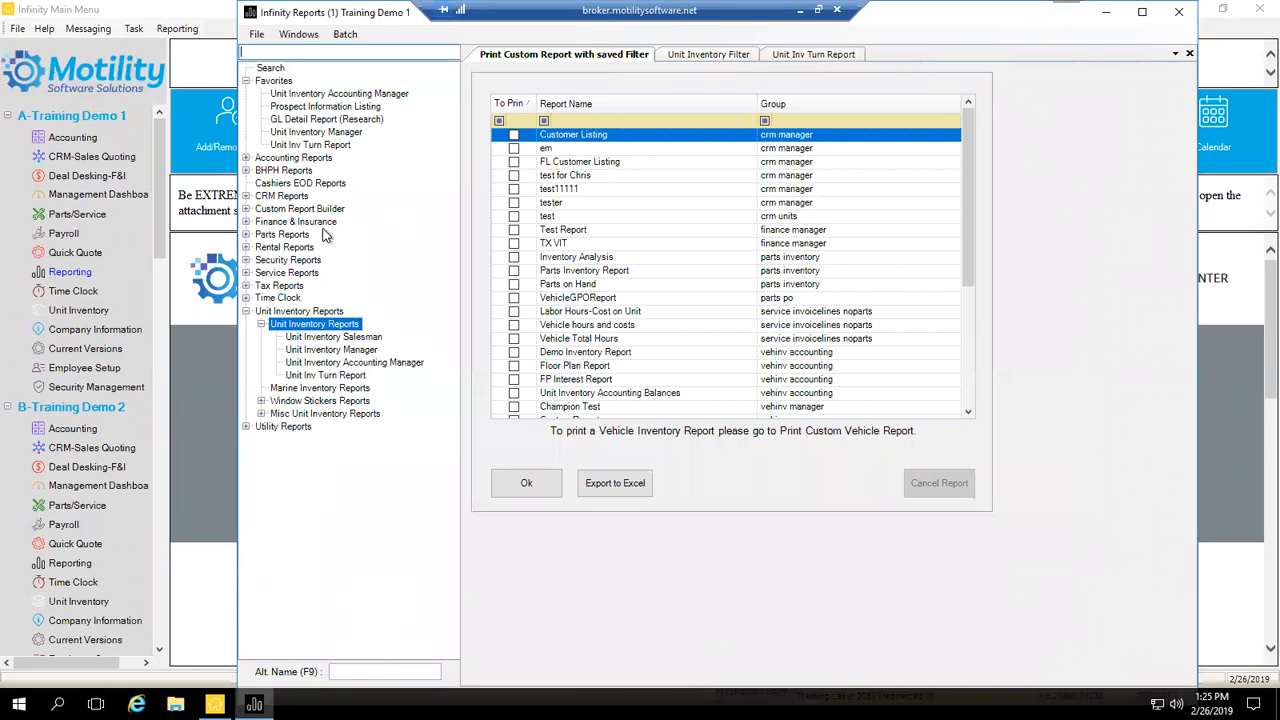
{"action": "left_click", "coordinate": [336, 137]}
Step: Open the Unit Inventory Manager favorite's Add Custom Alternate Name dialog and close it without setting a name
{"action": "right_click", "coordinate": [331, 133]}
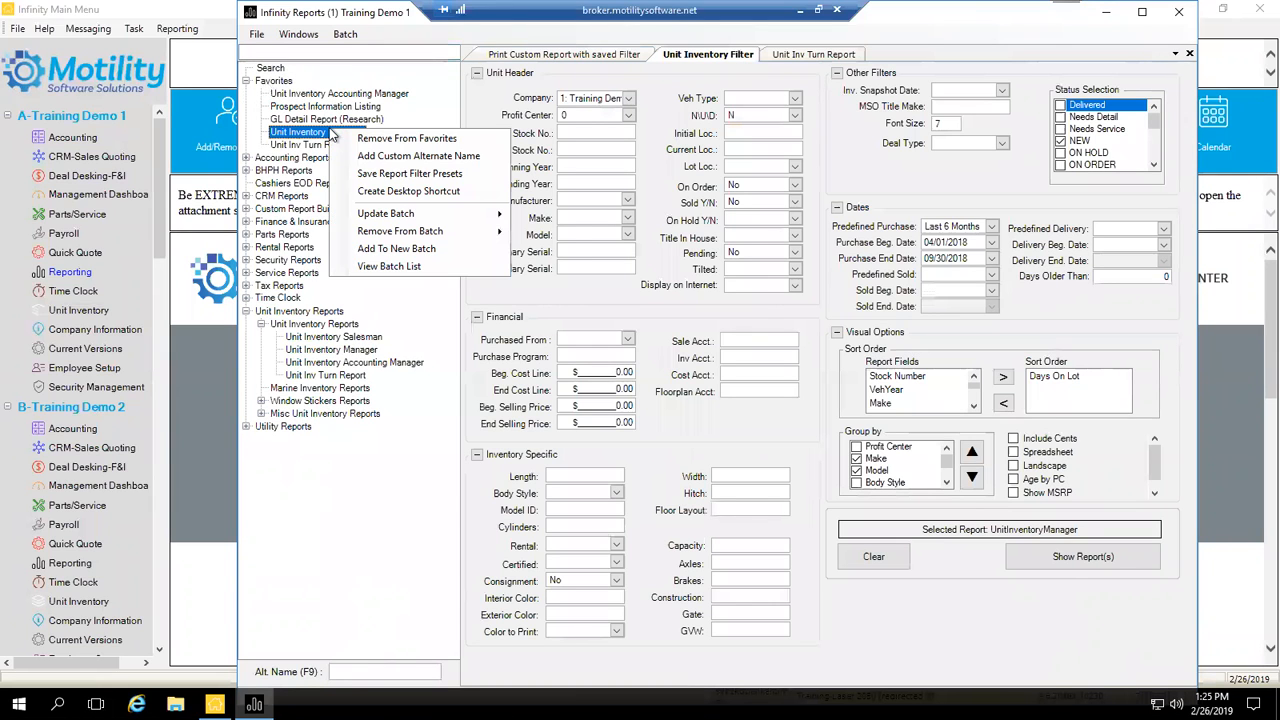
{"action": "left_click", "coordinate": [371, 160]}
{"action": "left_click_drag", "start_coordinate": [338, 100], "coordinate": [468, 222]}
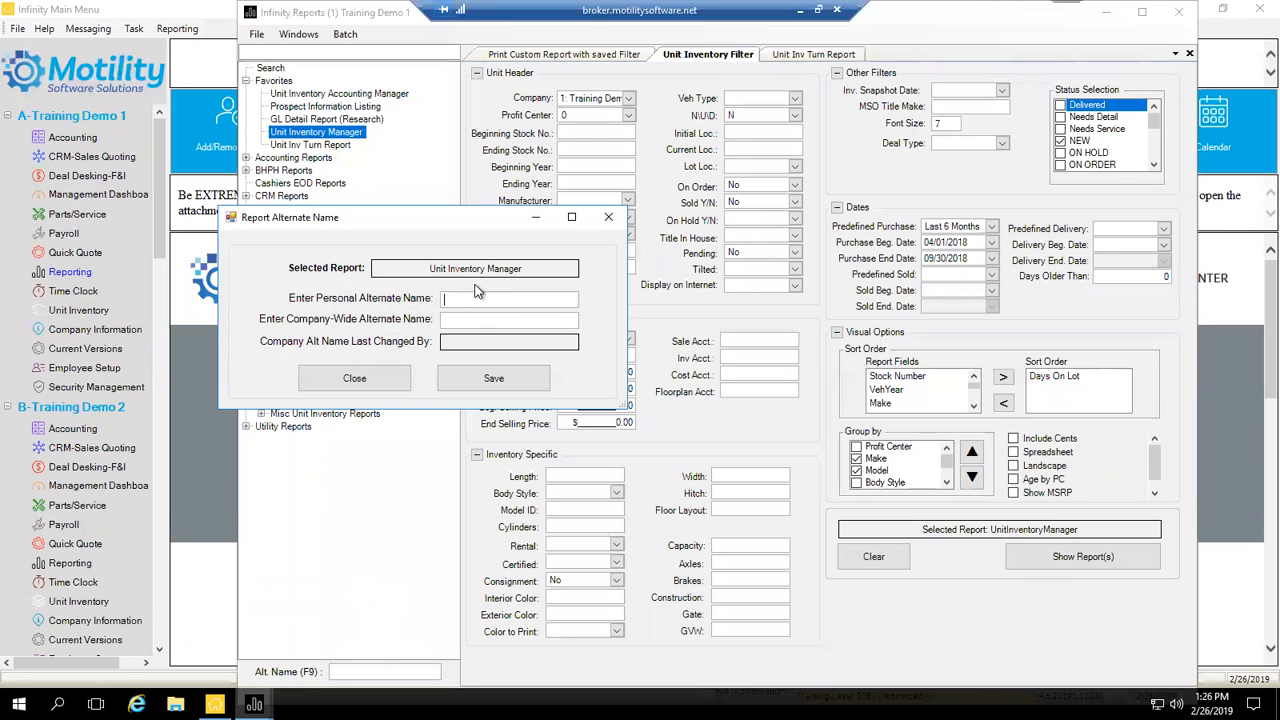
{"action": "left_click", "coordinate": [460, 320]}
{"action": "left_click", "coordinate": [354, 376]}
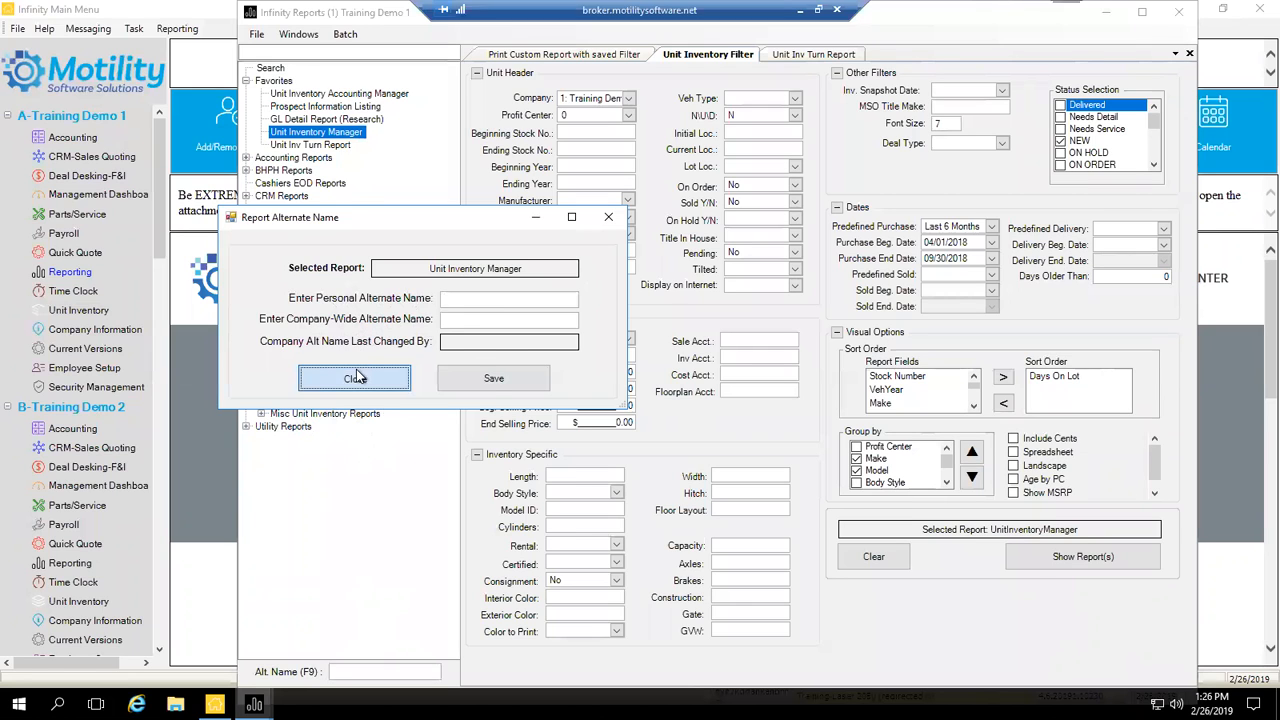
Step: Tick Jayco in the Make dropdown on the Unit Inventory Filter tab
{"action": "right_click", "coordinate": [339, 137]}
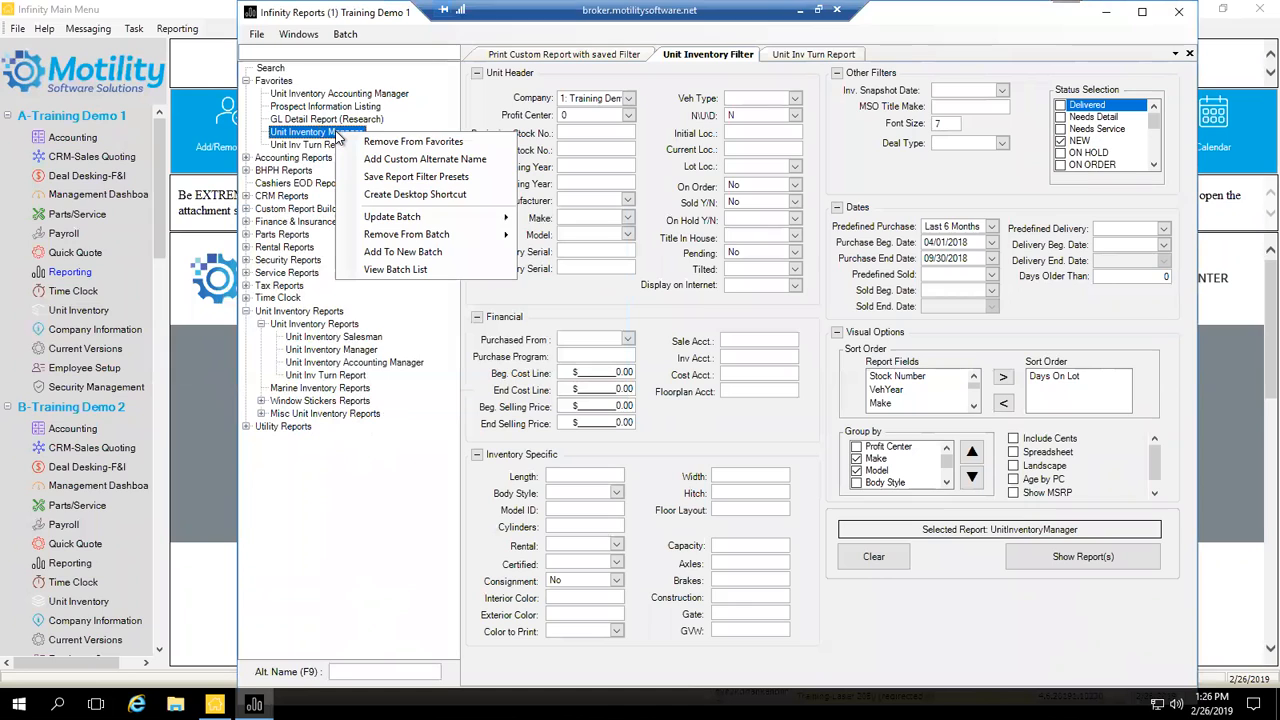
{"action": "left_click", "coordinate": [343, 500]}
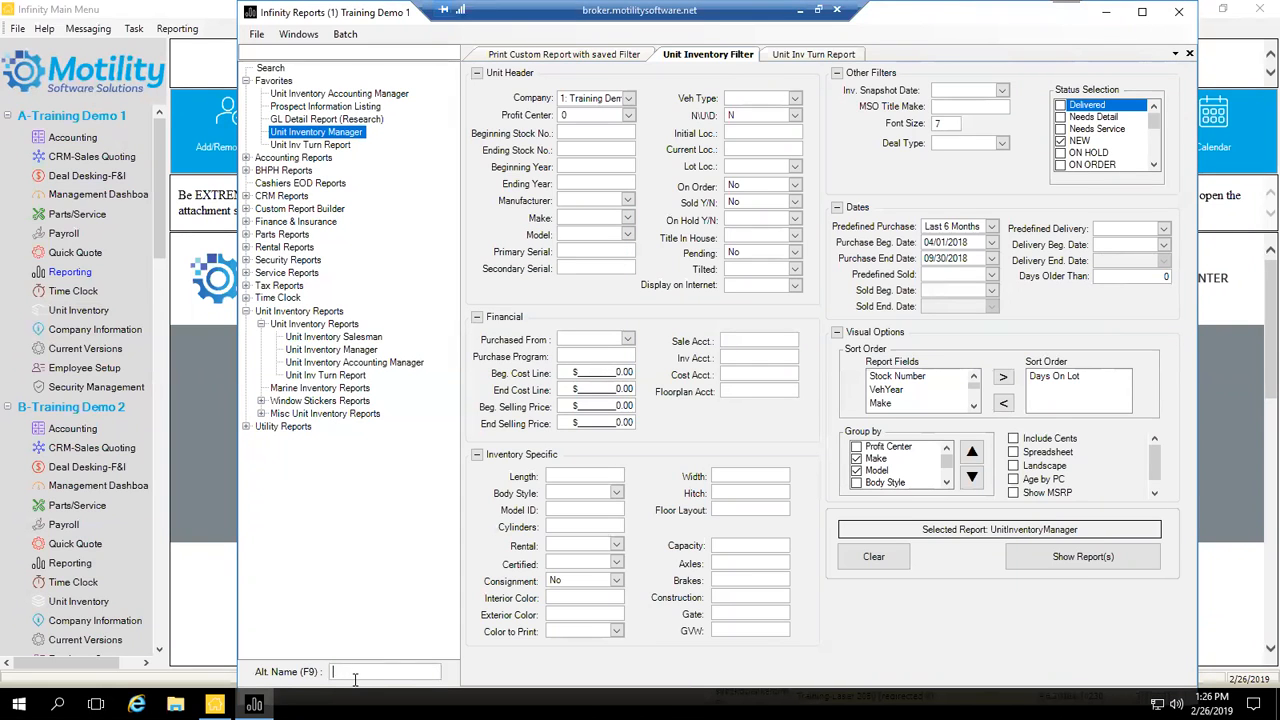
{"action": "right_click", "coordinate": [352, 138]}
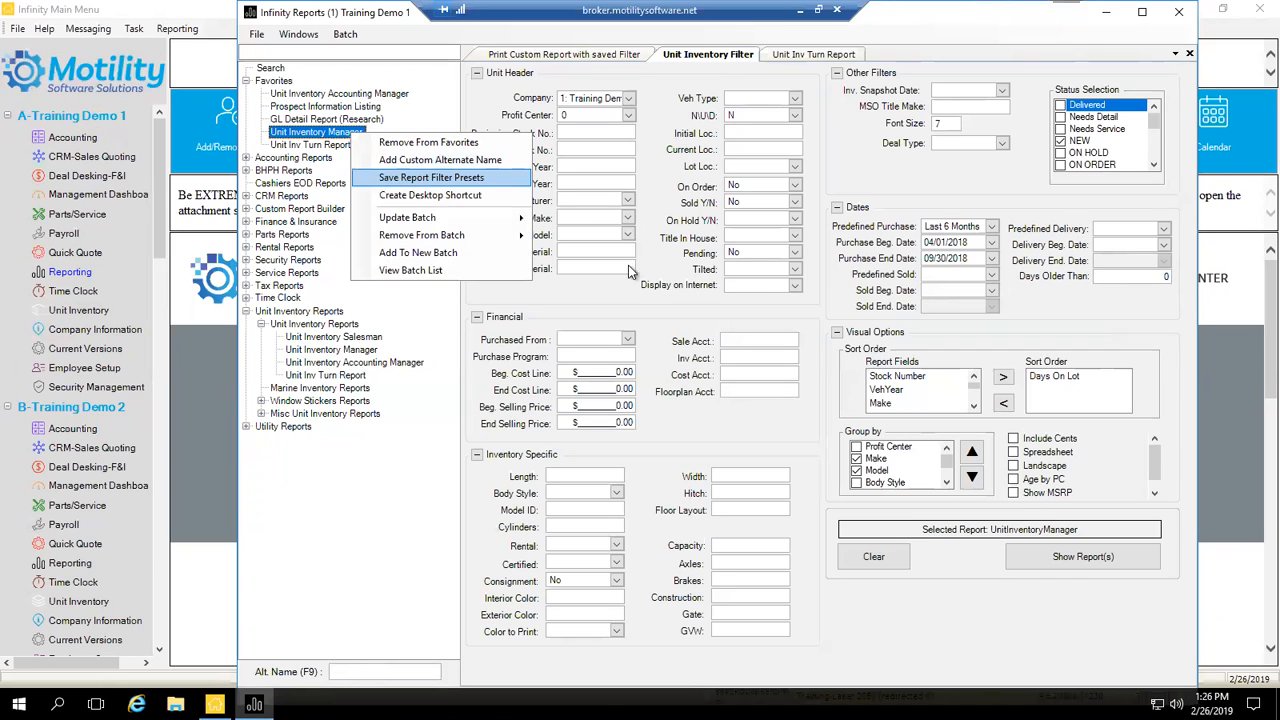
{"action": "left_click", "coordinate": [912, 186]}
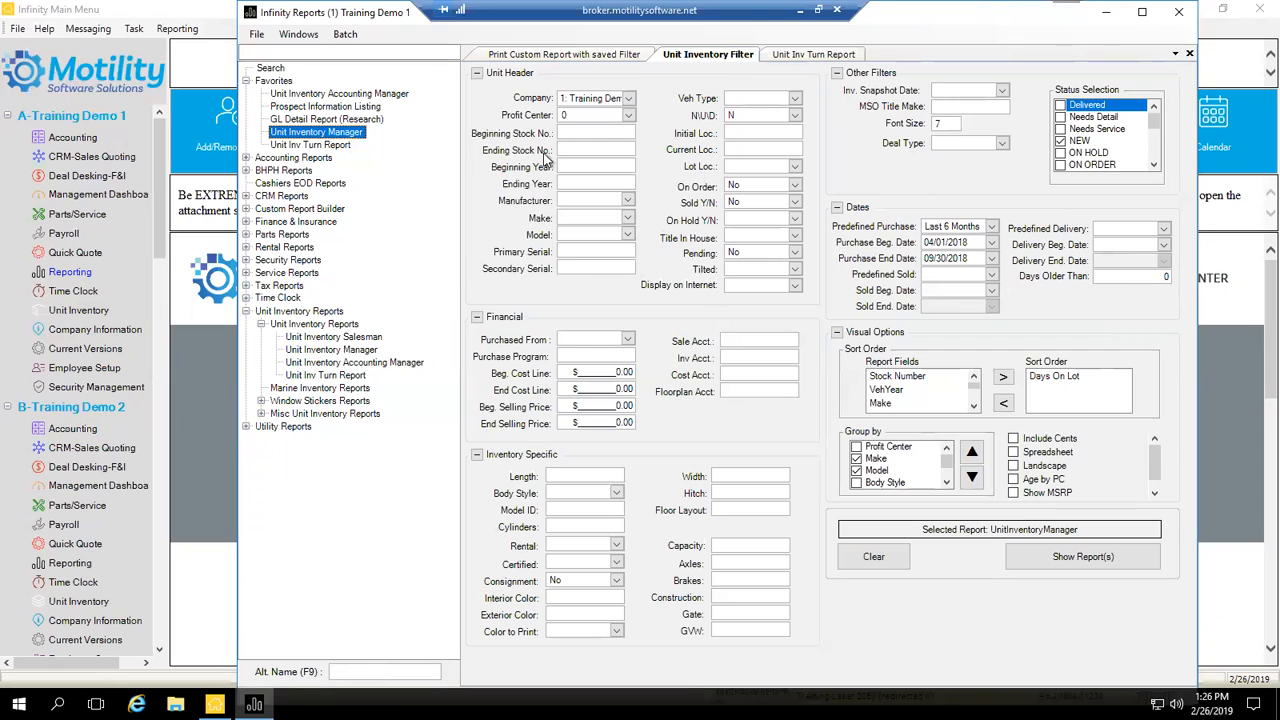
{"action": "left_click", "coordinate": [627, 218]}
{"action": "left_click", "coordinate": [628, 219]}
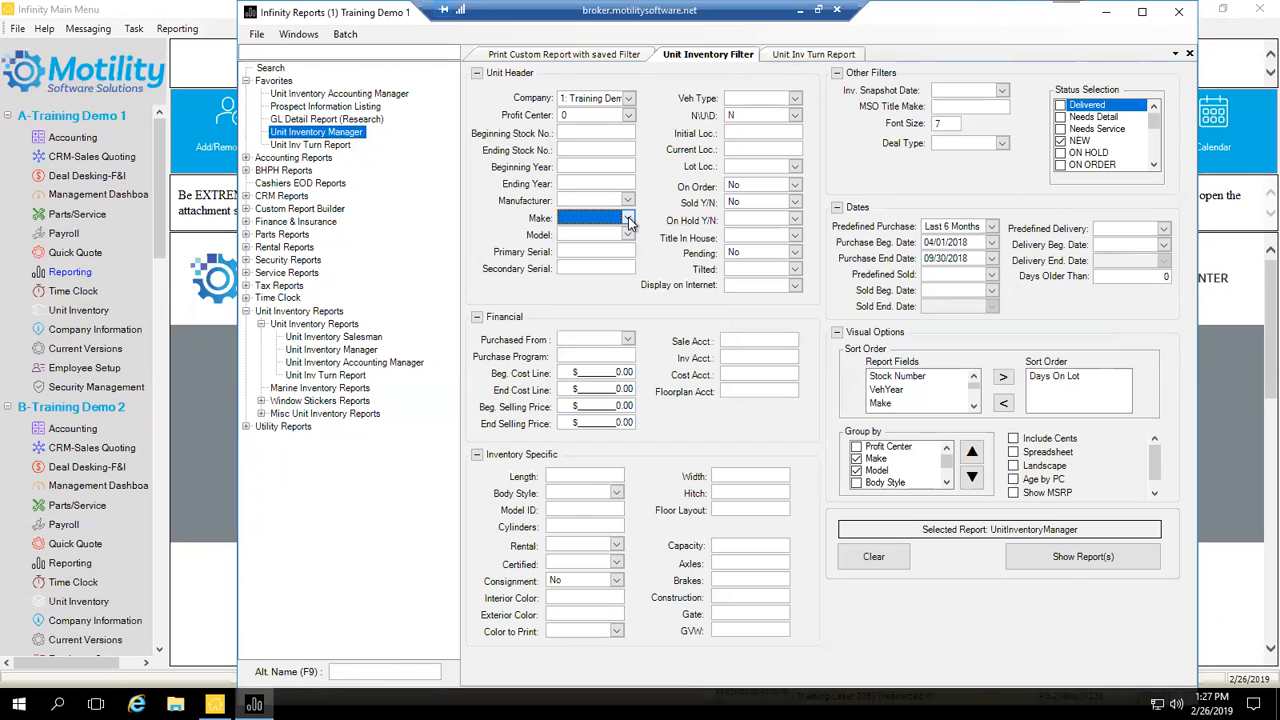
{"action": "left_click", "coordinate": [628, 219]}
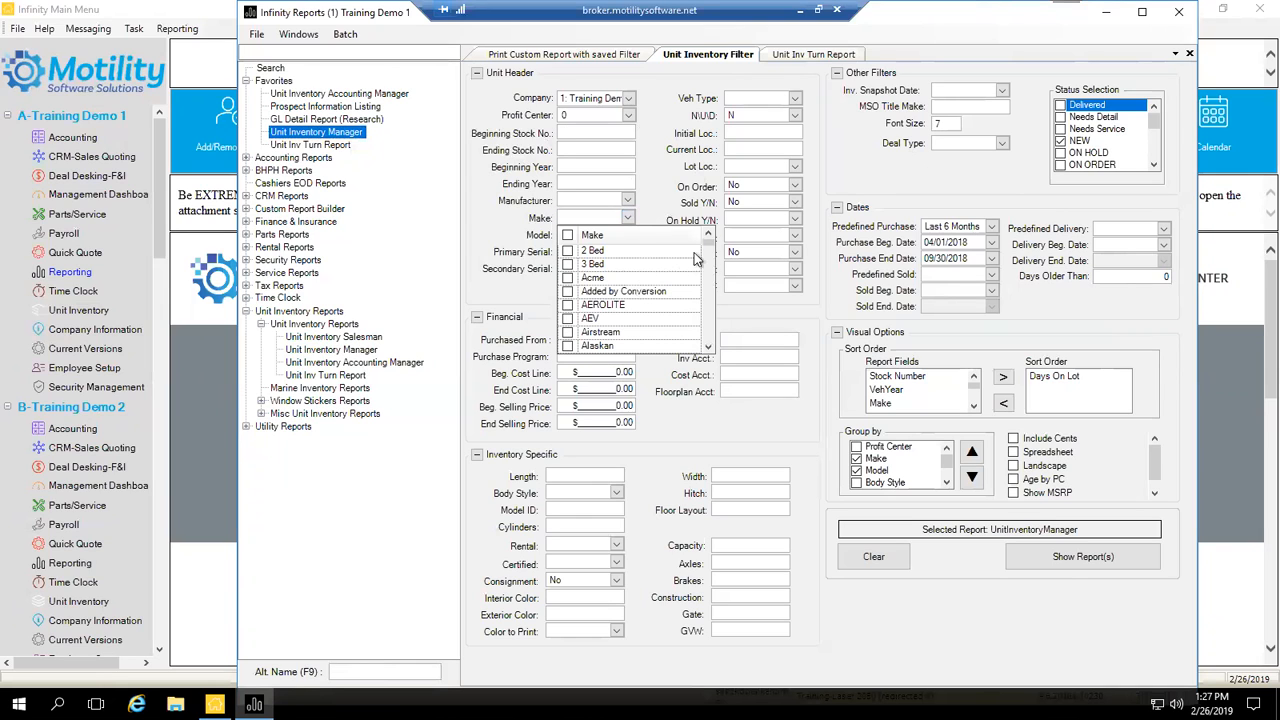
{"action": "left_click_drag", "start_coordinate": [708, 248], "coordinate": [713, 284]}
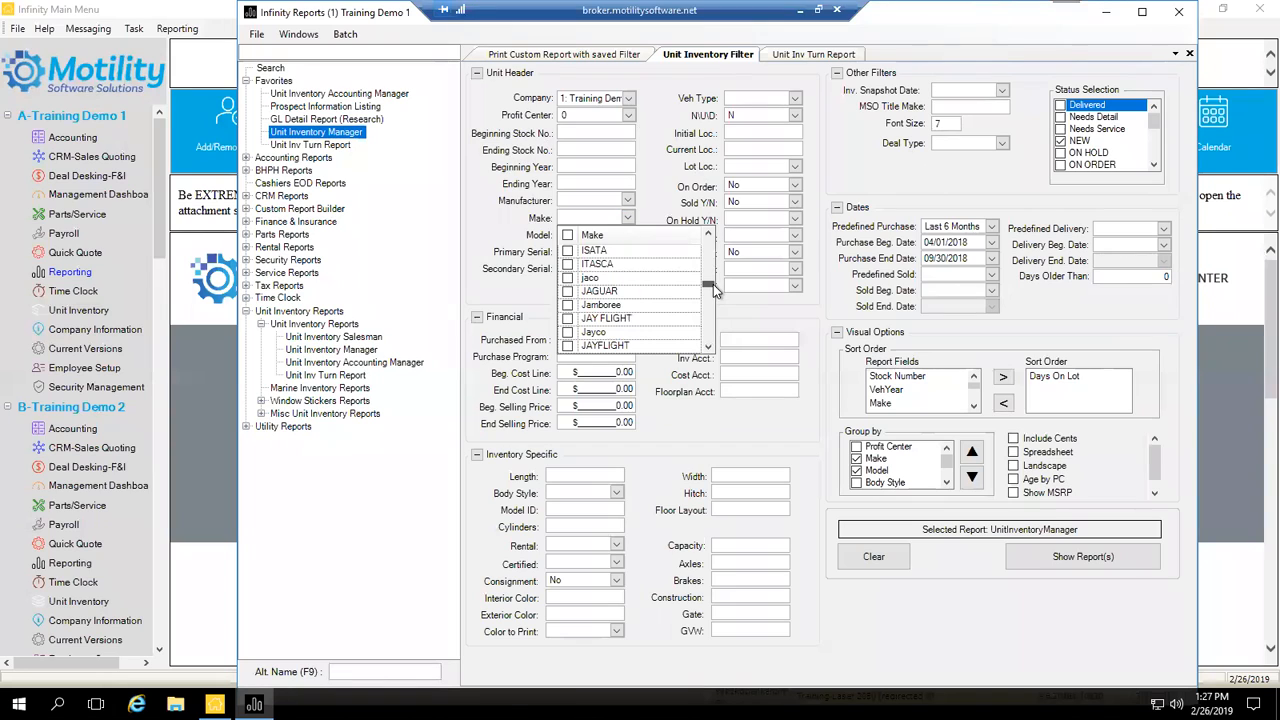
{"action": "left_click", "coordinate": [568, 332]}
{"action": "left_click", "coordinate": [541, 242]}
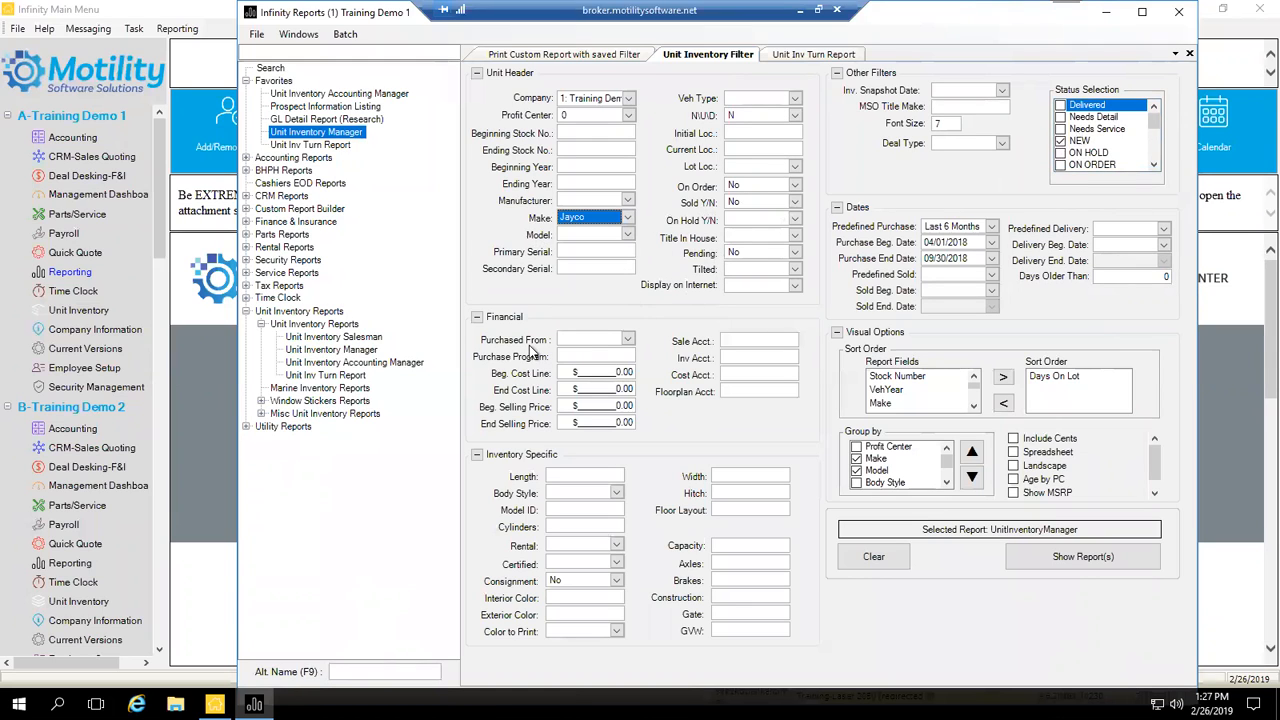
Step: Save the current Jayco filters as the Unit Inventory Manager report preset
{"action": "right_click", "coordinate": [320, 134]}
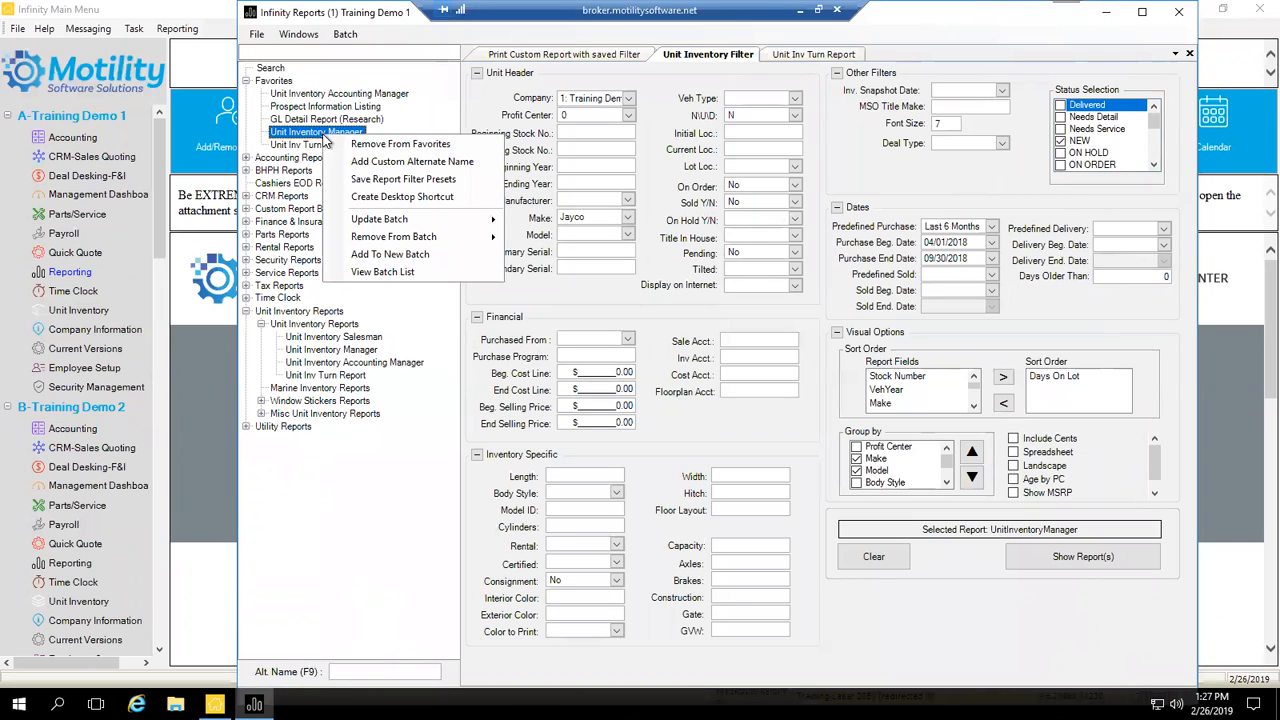
{"action": "left_click", "coordinate": [410, 184]}
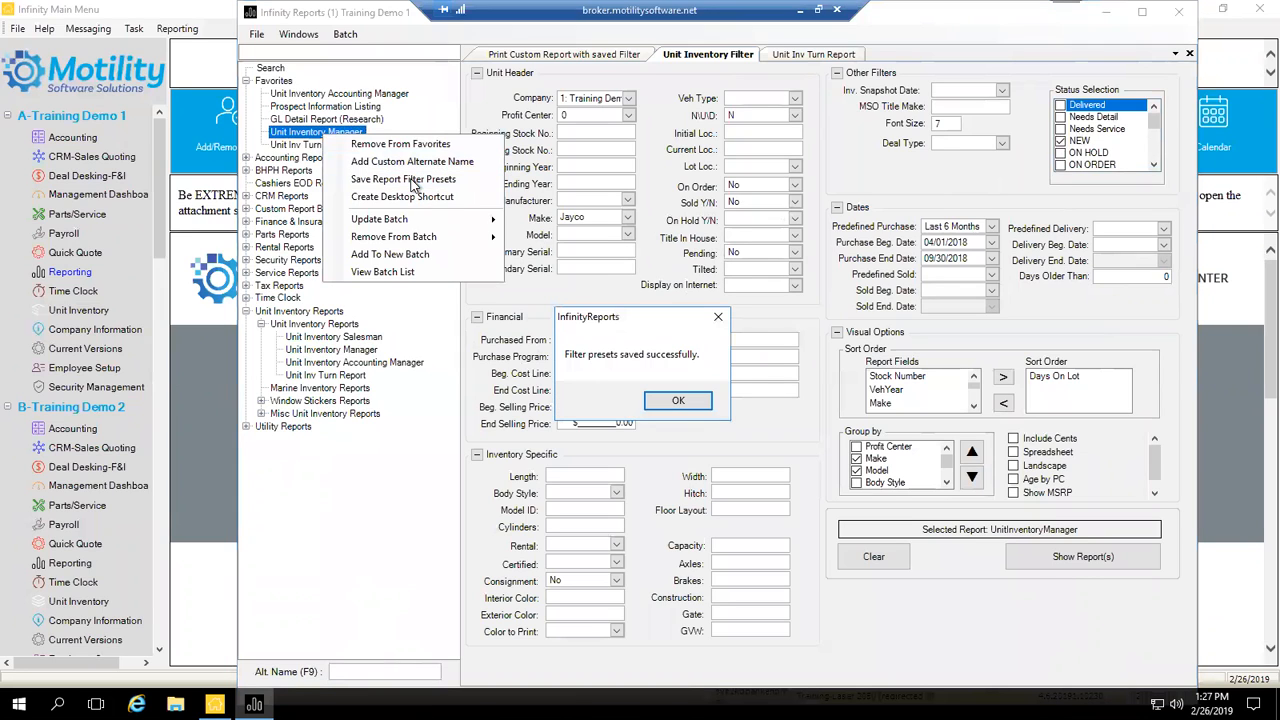
{"action": "left_click", "coordinate": [660, 402]}
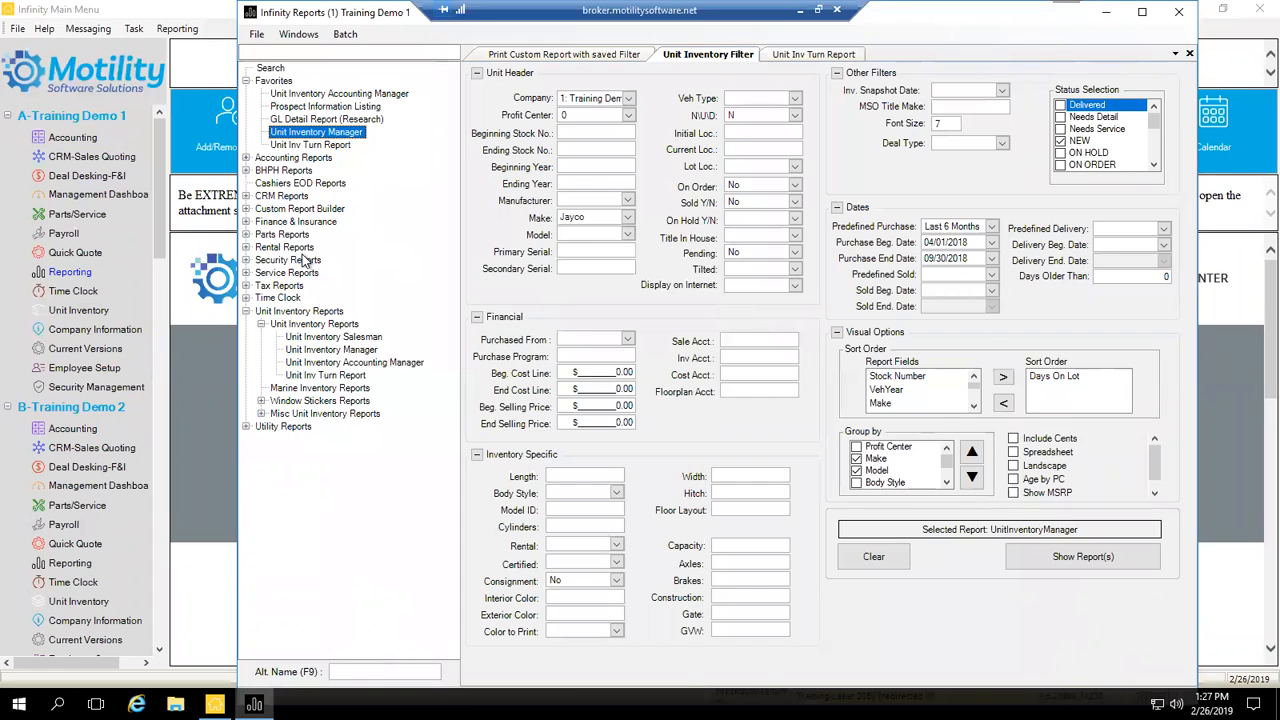
Step: Reopen Unit Inventory Manager to confirm Make stays set to Jayco
{"action": "left_click", "coordinate": [290, 260]}
{"action": "left_click", "coordinate": [331, 349]}
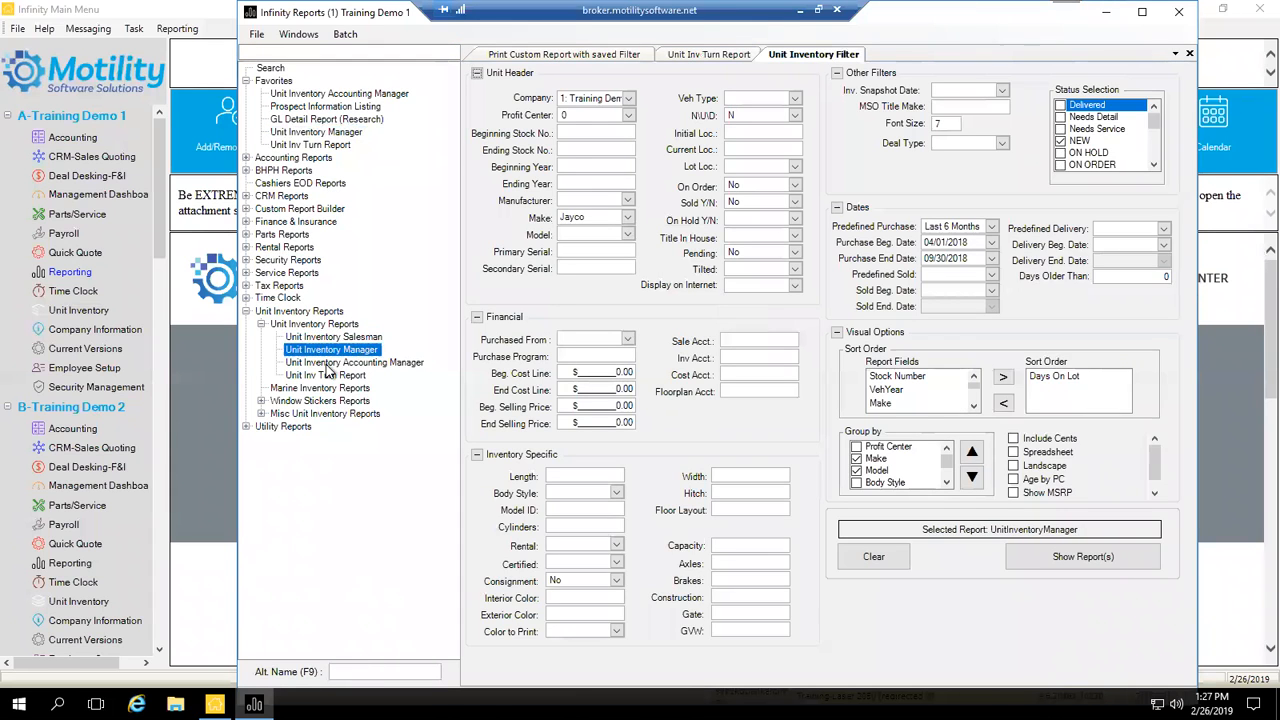
{"action": "left_click", "coordinate": [330, 362]}
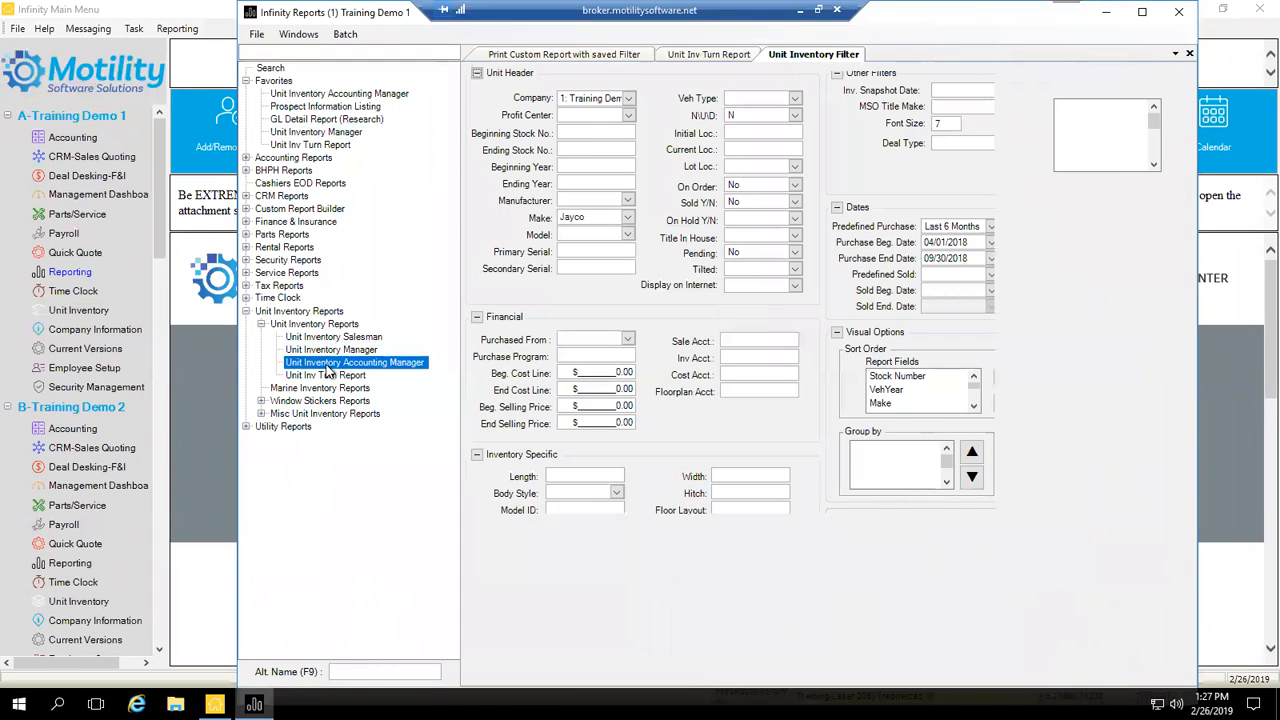
{"action": "left_click", "coordinate": [319, 133]}
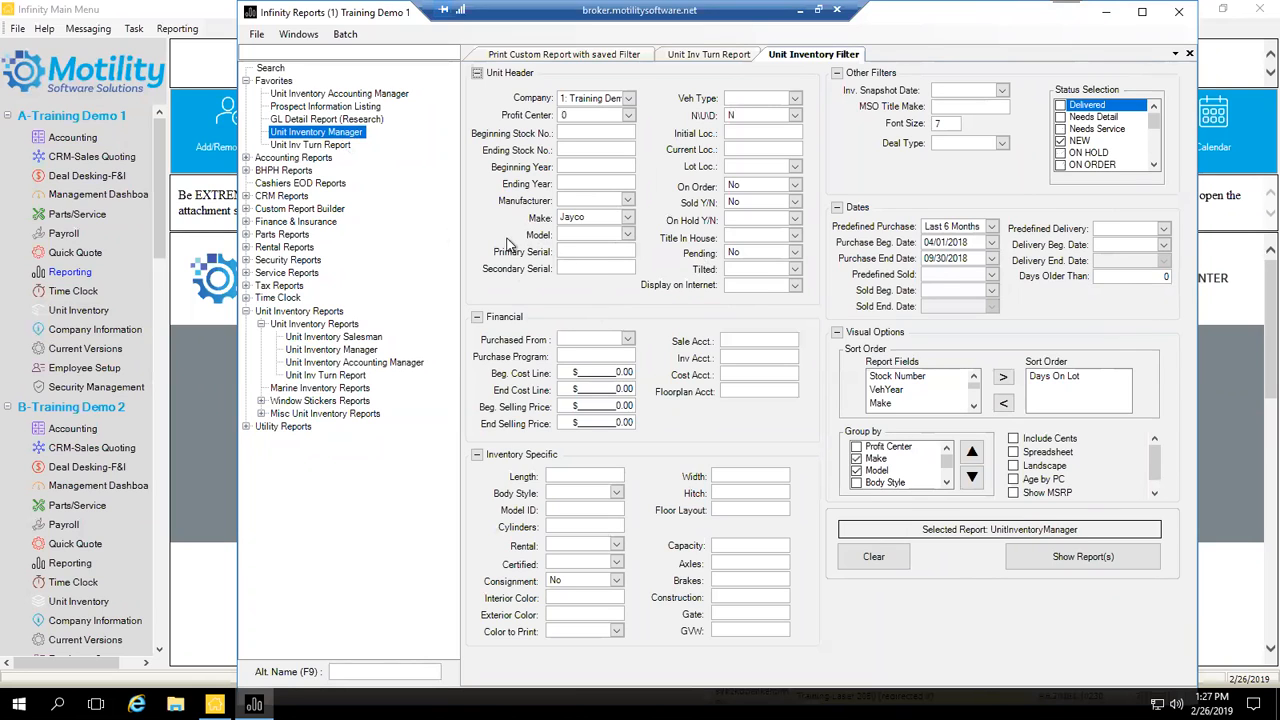
Step: Create a desktop shortcut for the Unit Inventory Manager favorite
{"action": "right_click", "coordinate": [346, 136]}
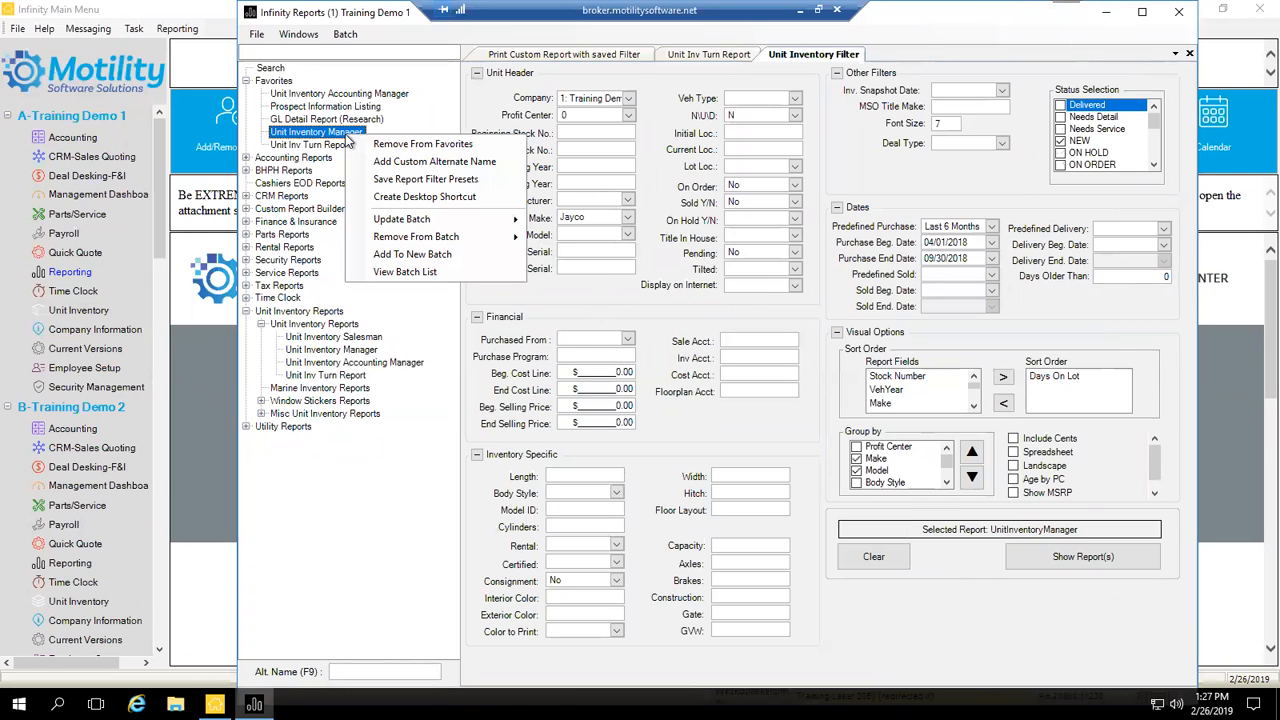
{"action": "left_click", "coordinate": [479, 199]}
{"action": "left_click", "coordinate": [706, 402]}
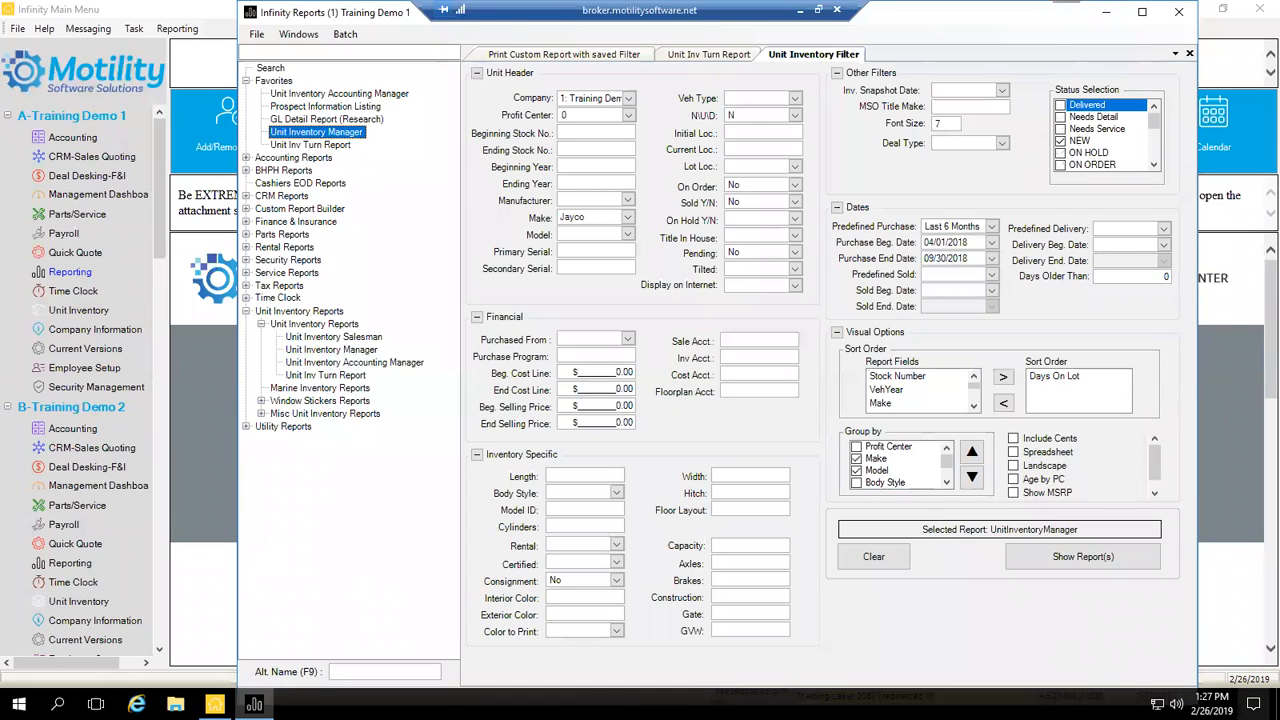
Step: Launch Unit Inventory Manager from its new desktop shortcut
{"action": "left_click", "coordinate": [1277, 705]}
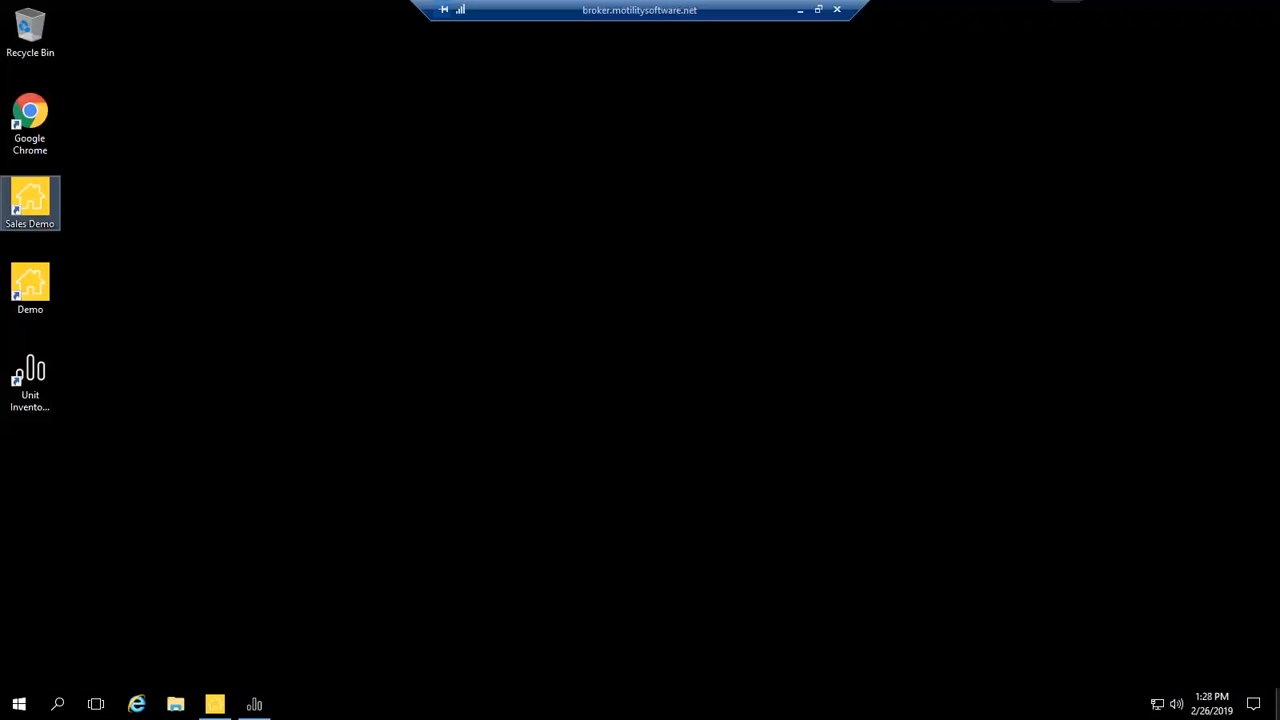
{"action": "left_click", "coordinate": [42, 372]}
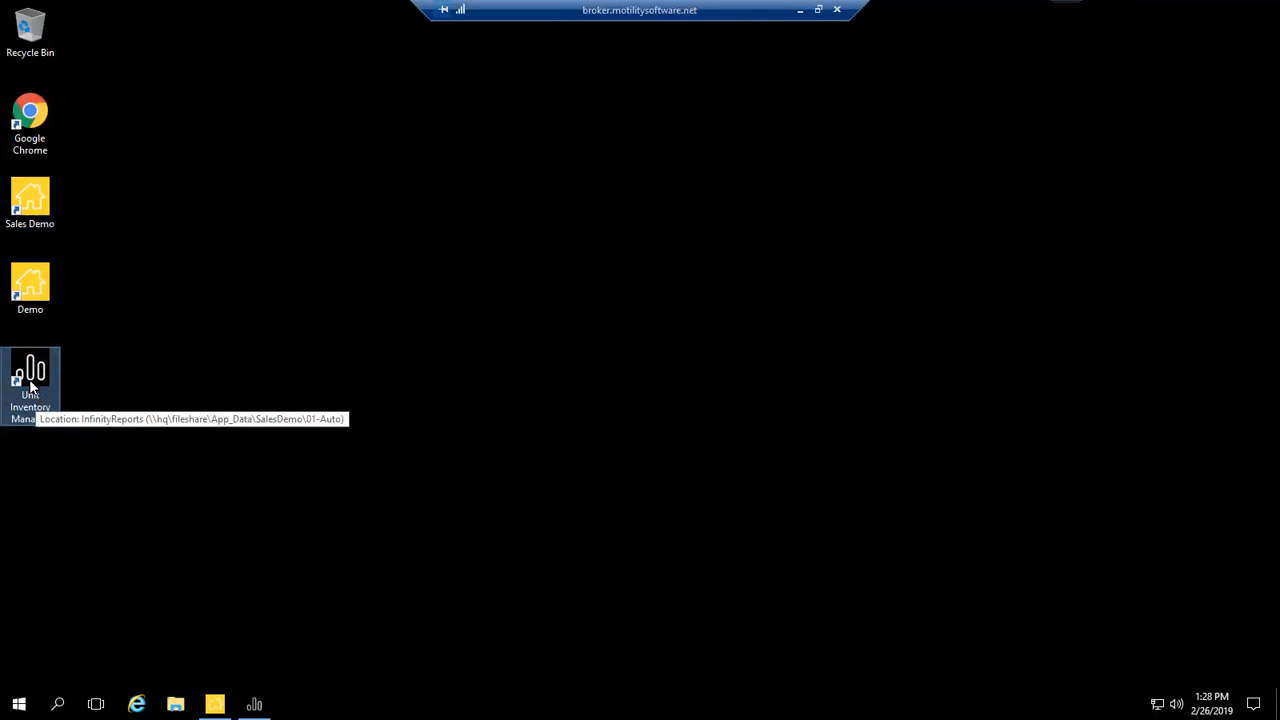
{"action": "double_click", "coordinate": [31, 386]}
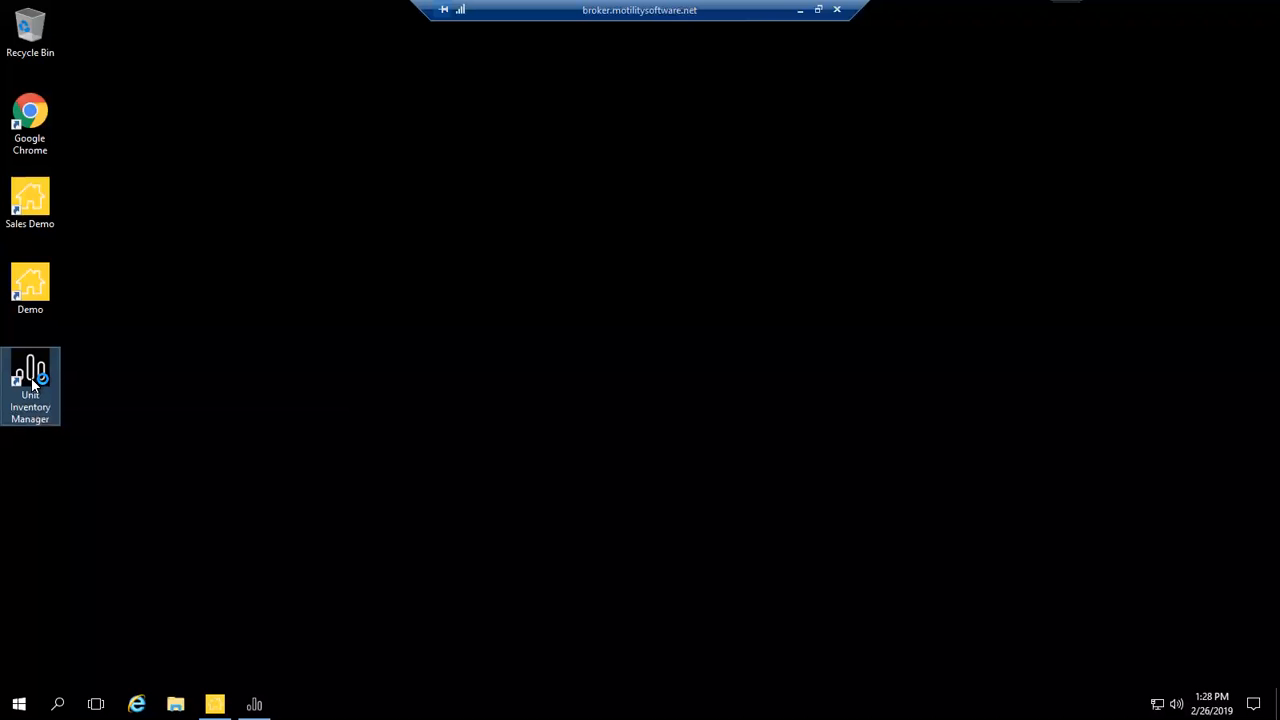